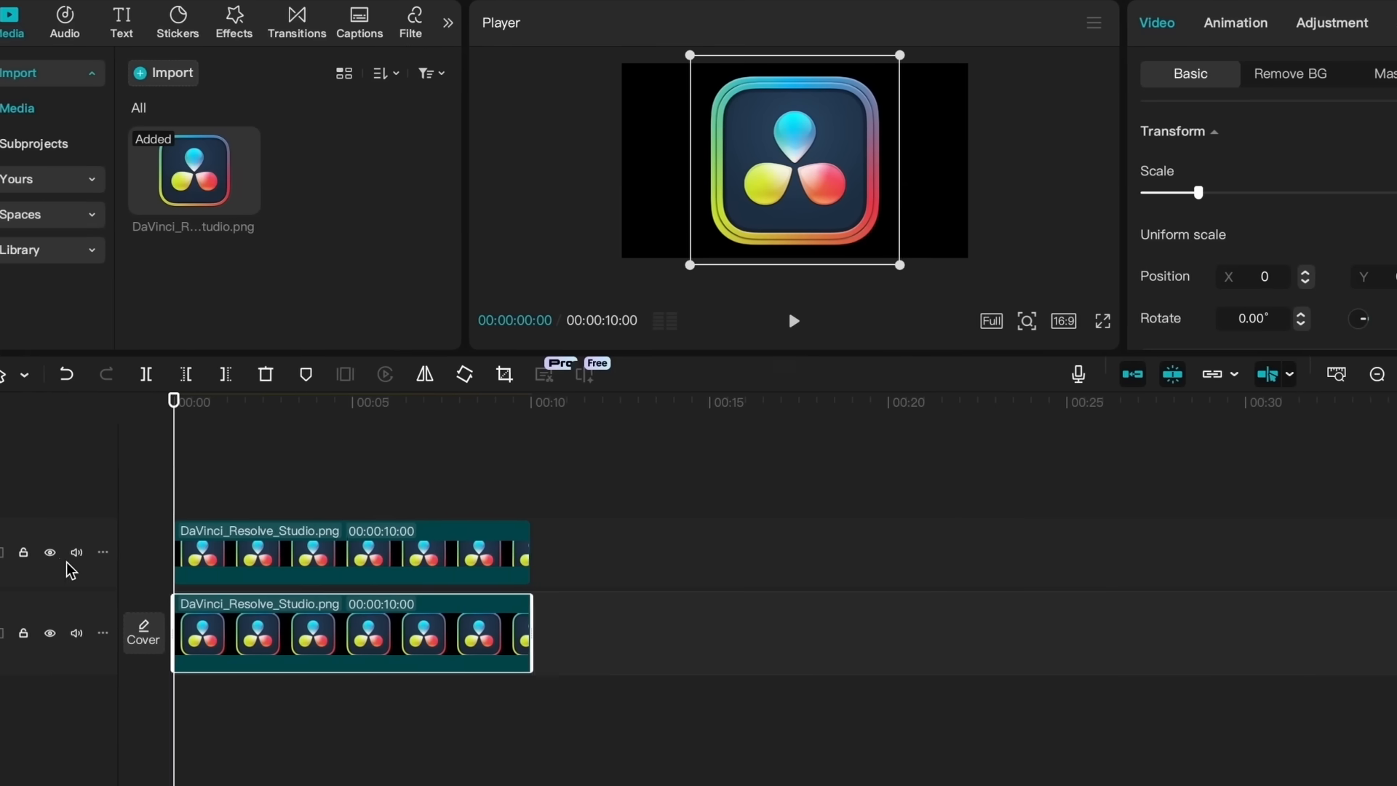
Set the lower logo clip's Exposure adjustment to 50
click(22, 552)
click(22, 552)
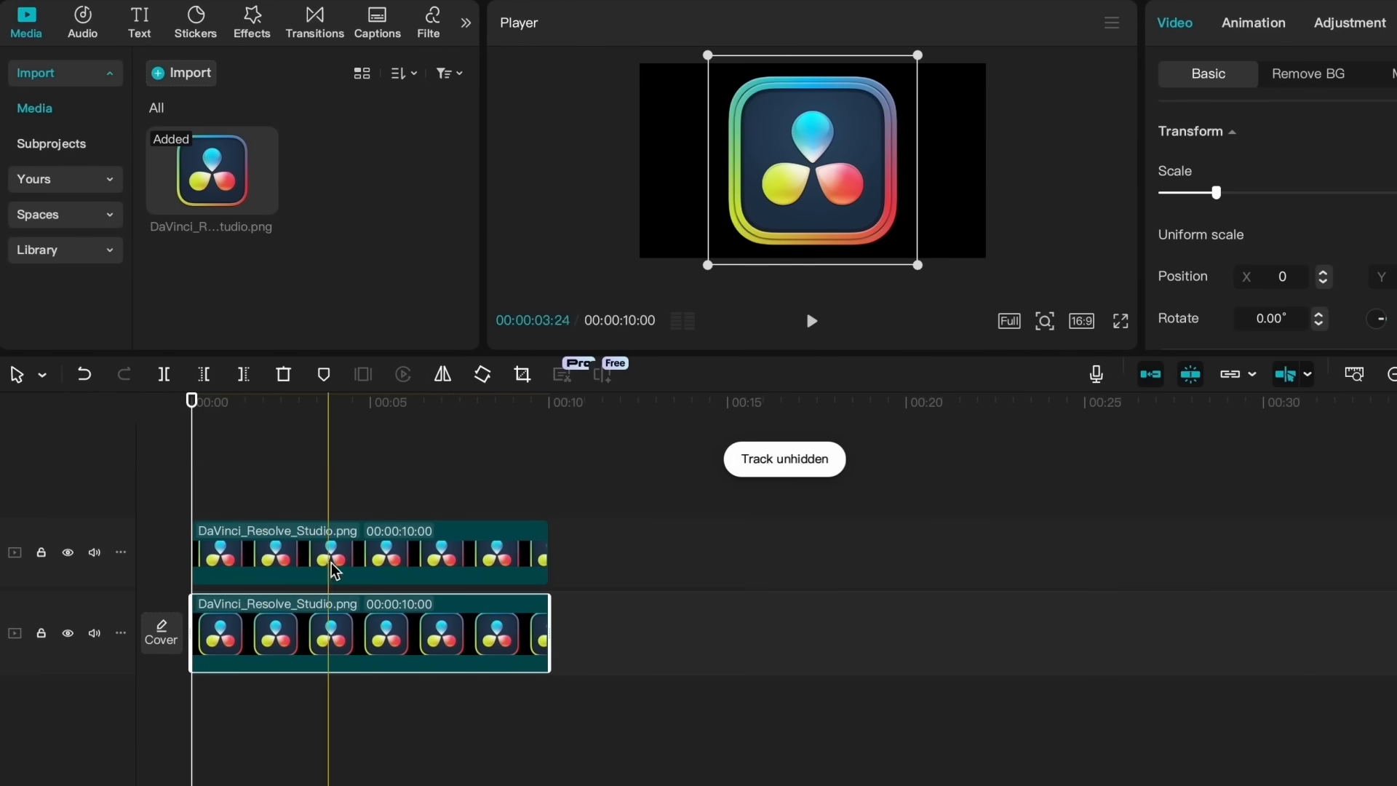
click(1222, 29)
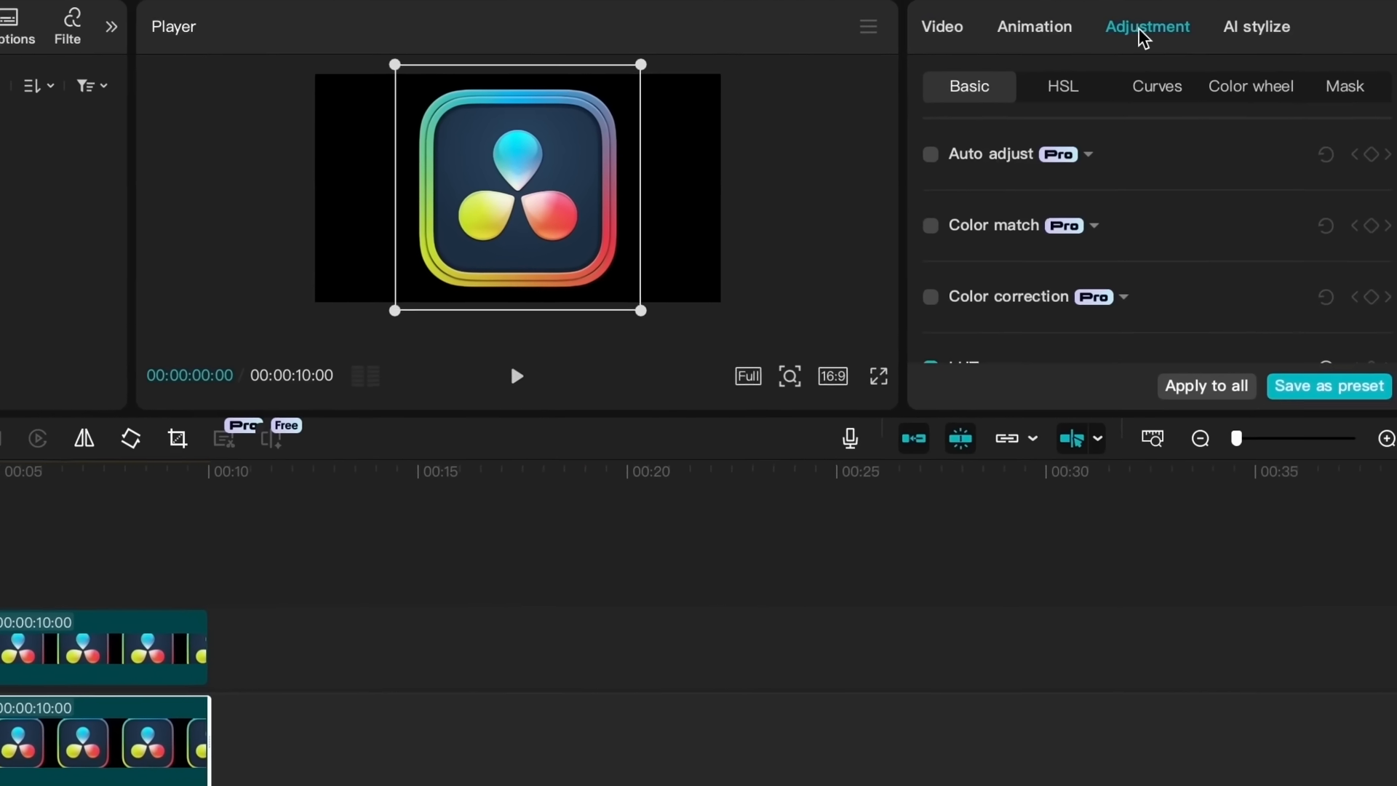
scroll(1108, 175, down, 10)
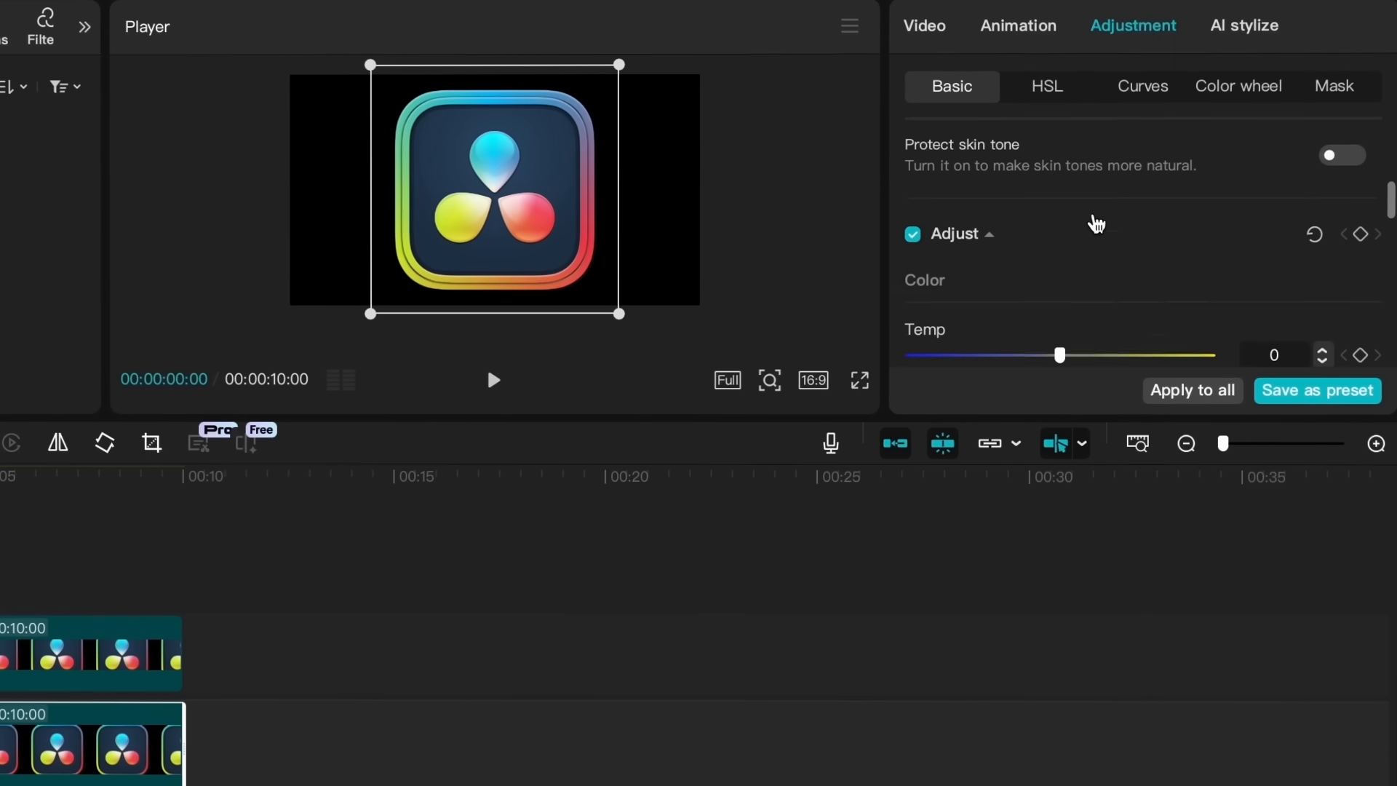
scroll(1096, 222, down, 3)
drag(1063, 228, 1209, 227)
Raise both the Highlight and Whites adjustments of the lower logo clip to 50
scroll(1169, 262, down, 3)
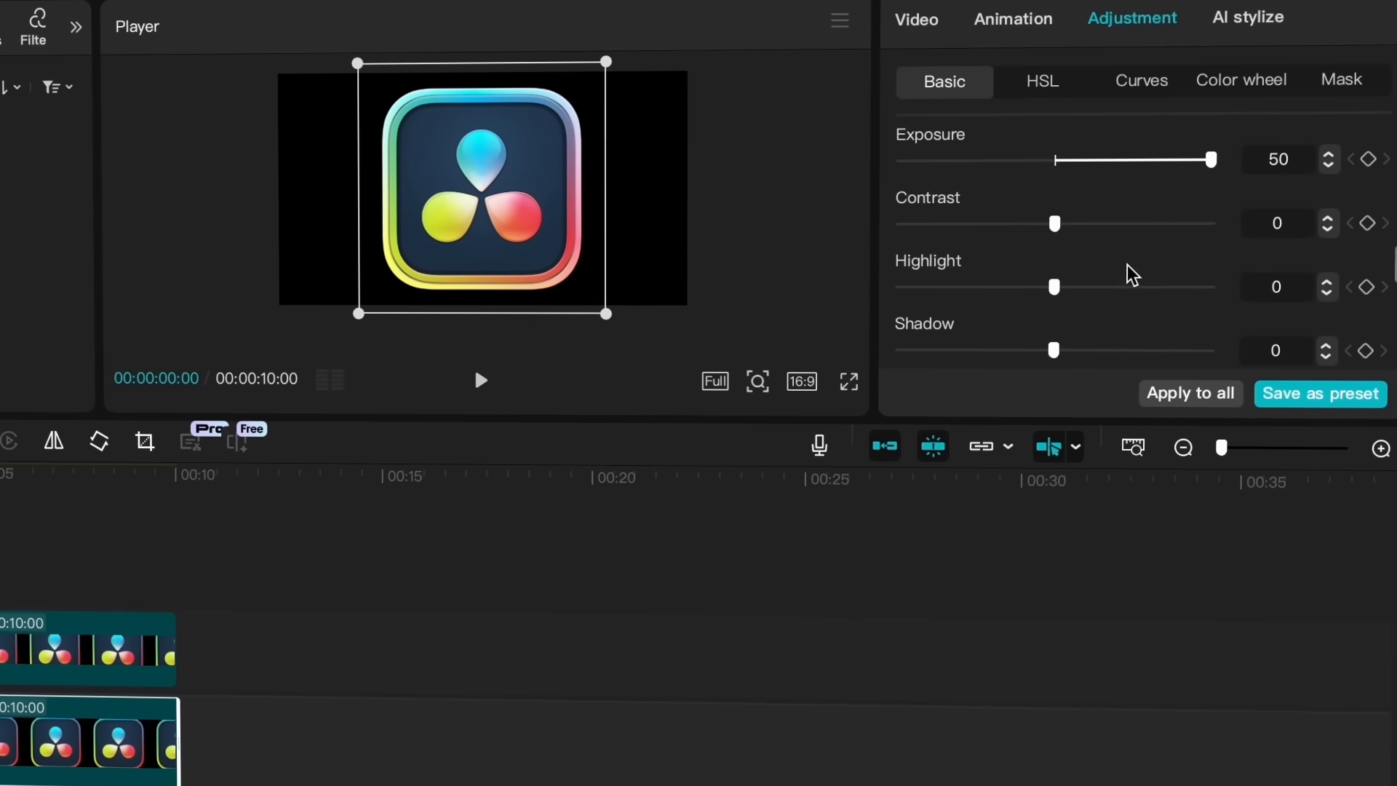
drag(1055, 288, 1212, 285)
scroll(1128, 299, down, 2)
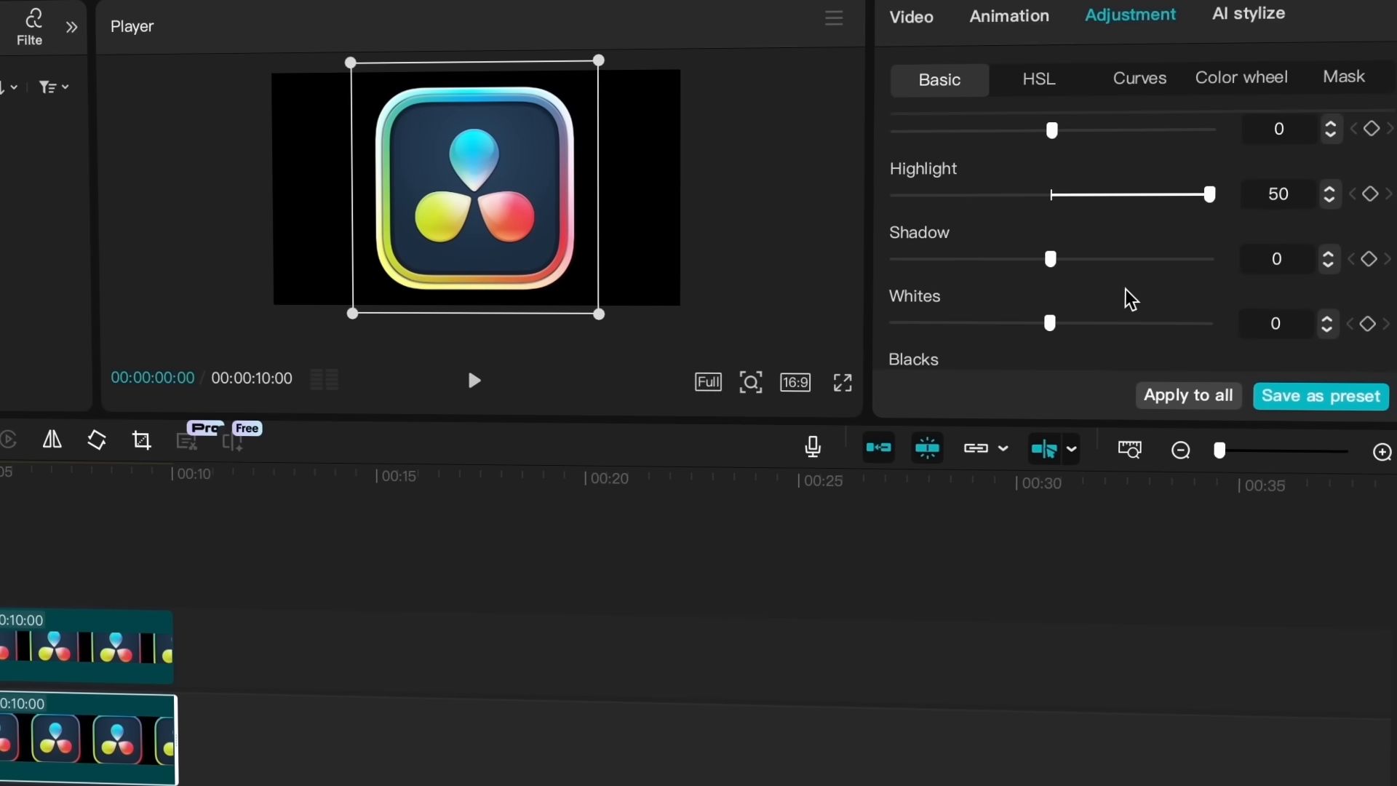
drag(1049, 288, 1216, 290)
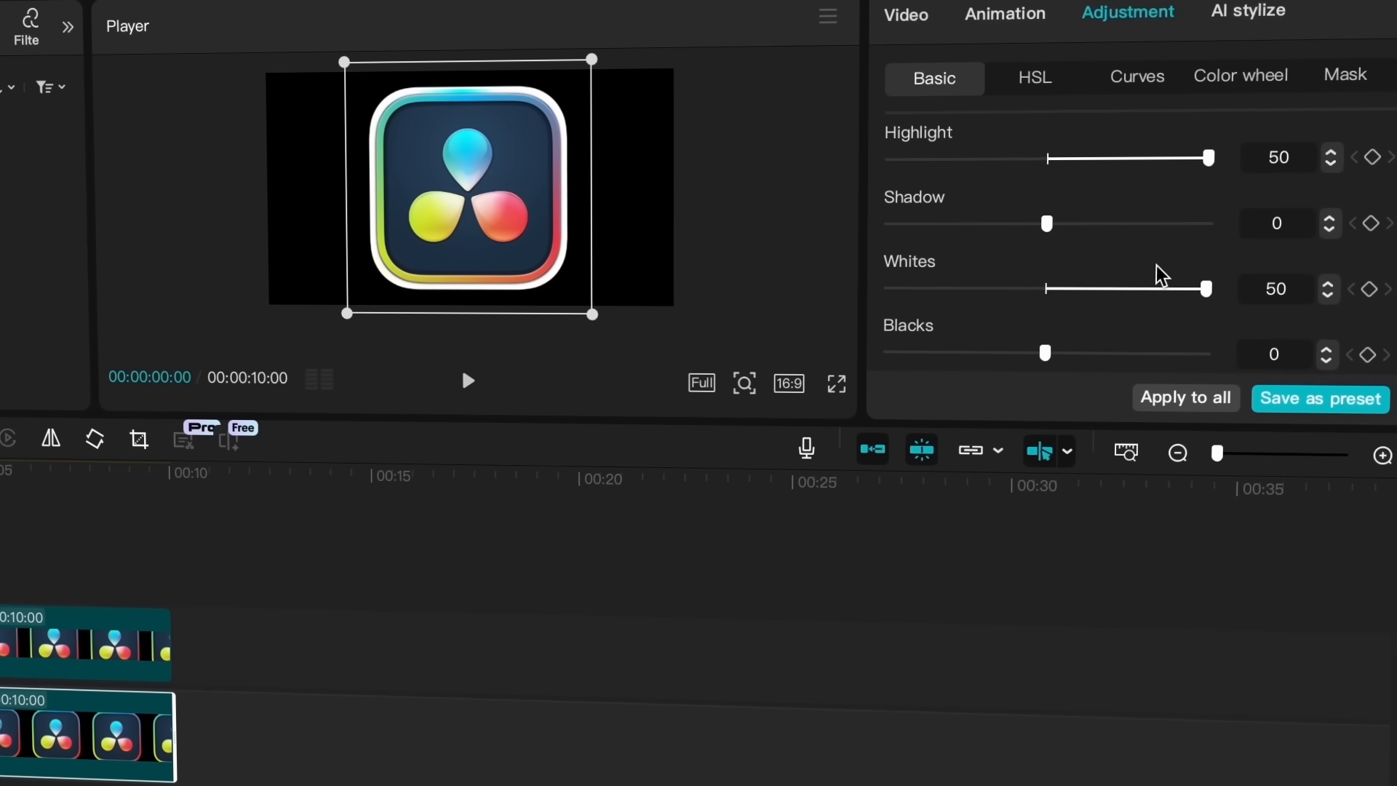
Shift the lower logo clip's color temperature fully toward cool blue
scroll(1126, 251, up, 2)
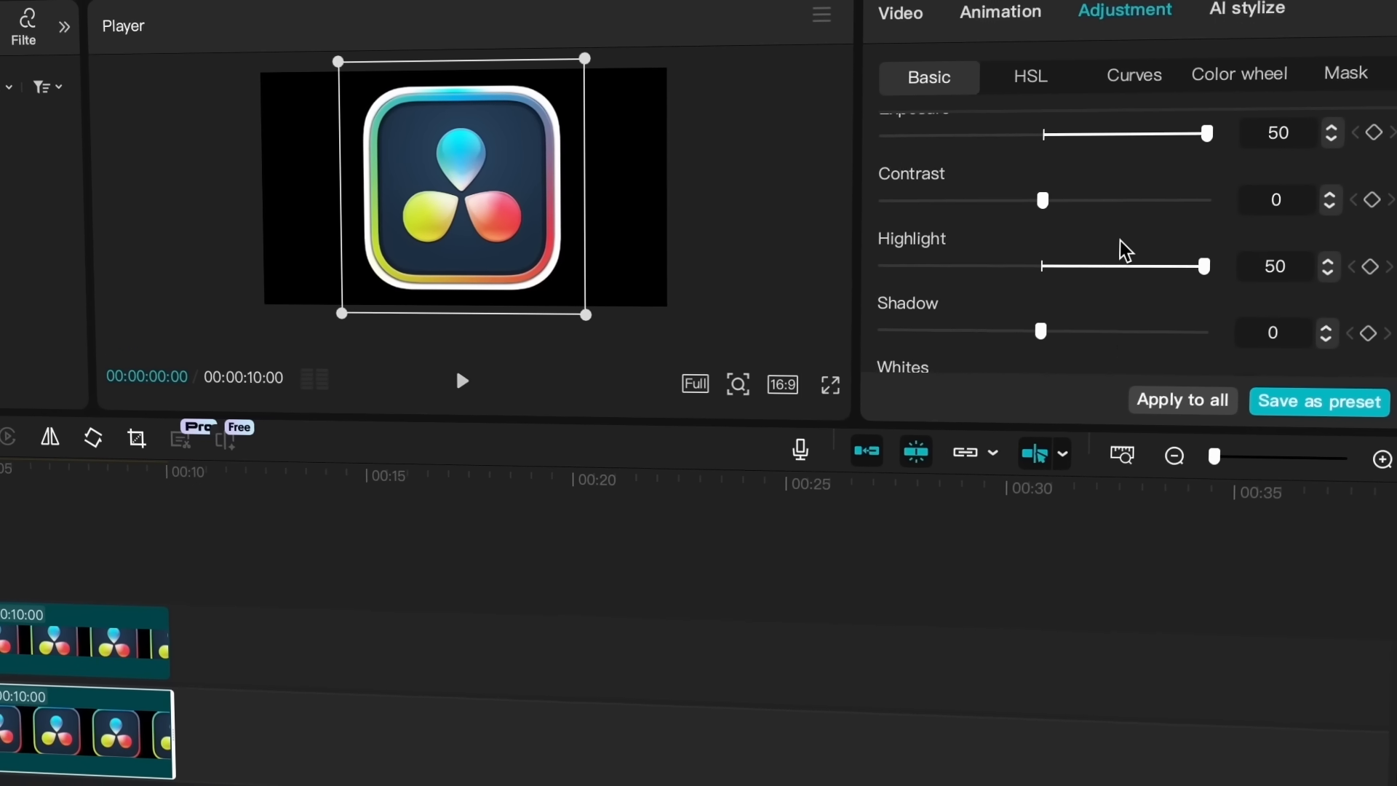
scroll(1126, 250, up, 2)
drag(1038, 189, 822, 211)
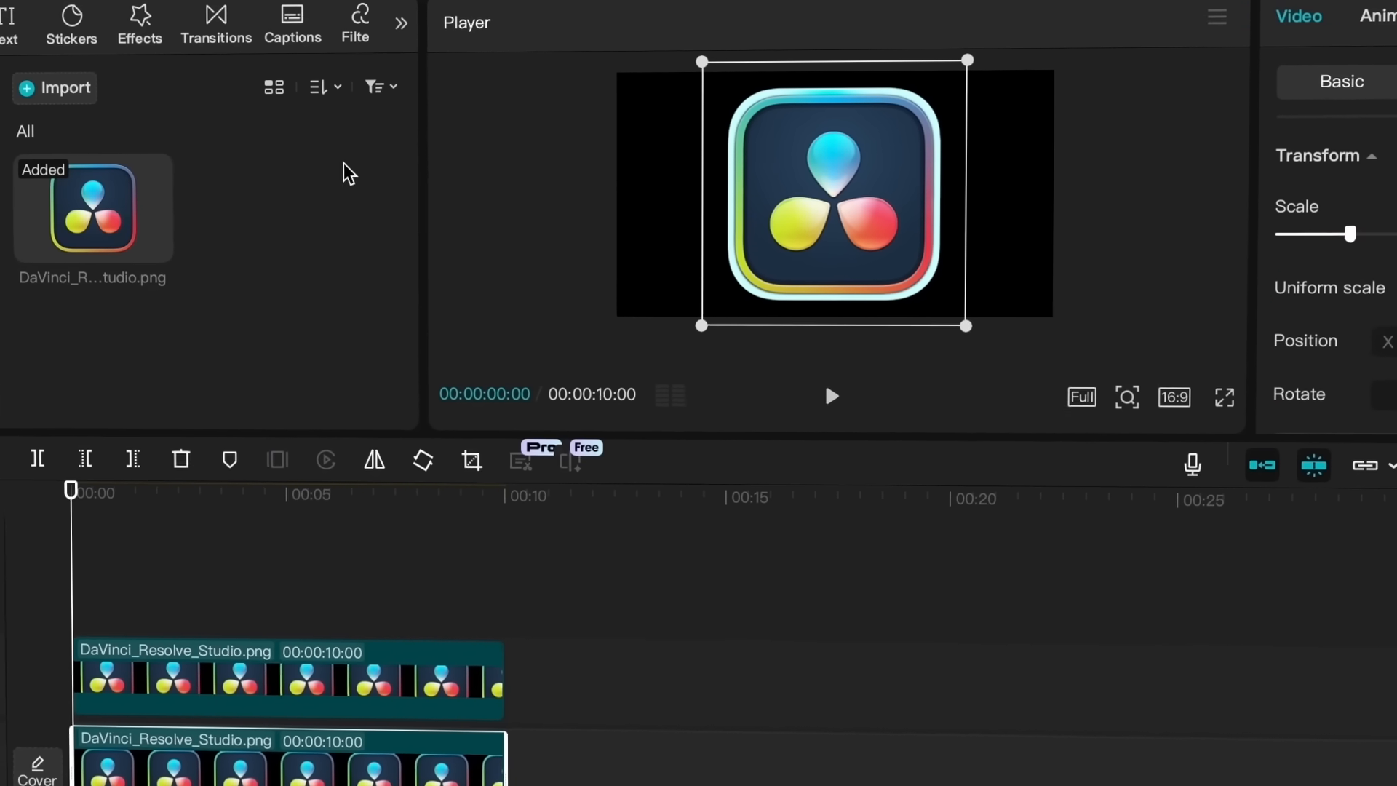
Search the effects library for "blur" and apply the free Blur effect to the lower logo clip
click(205, 33)
click(218, 87)
text(blur)
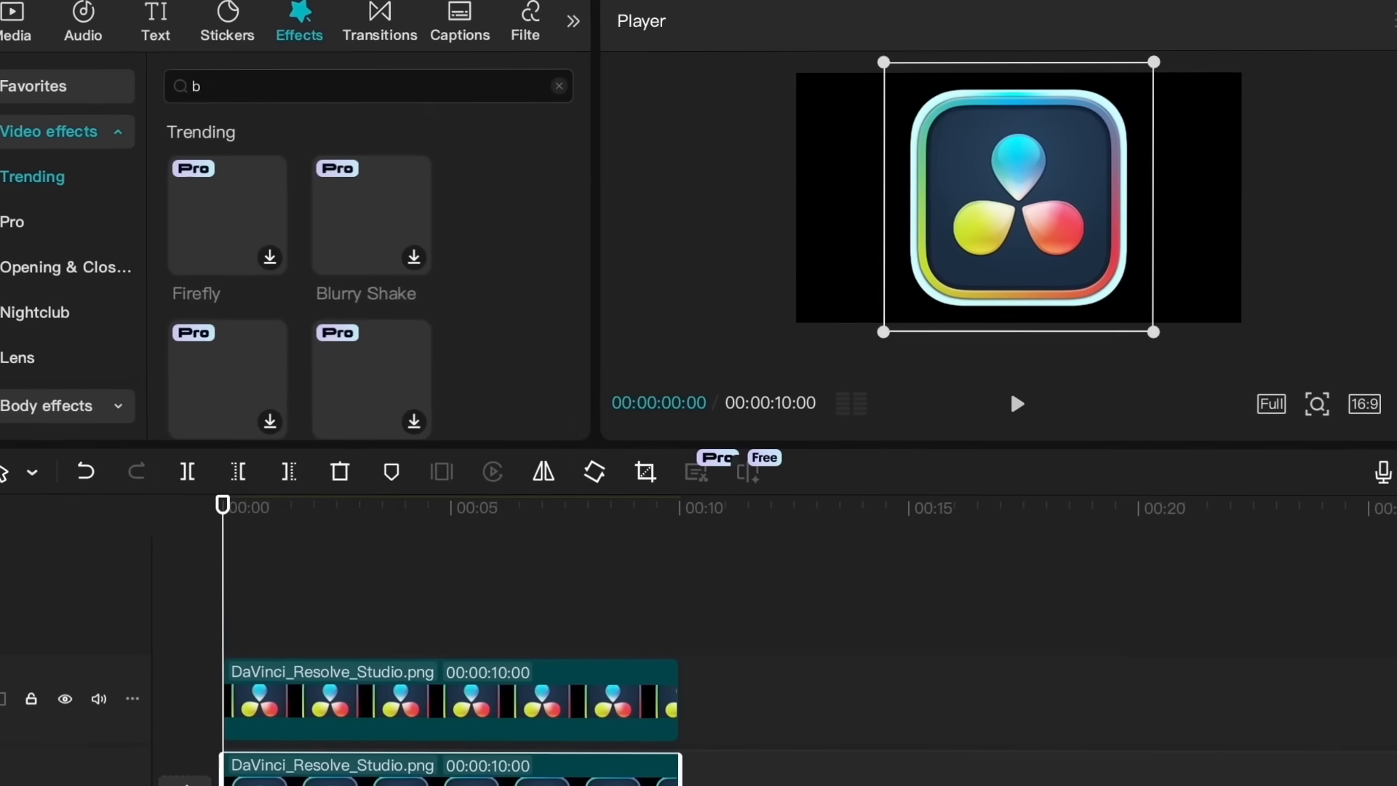
key(Return)
scroll(212, 192, down, 2)
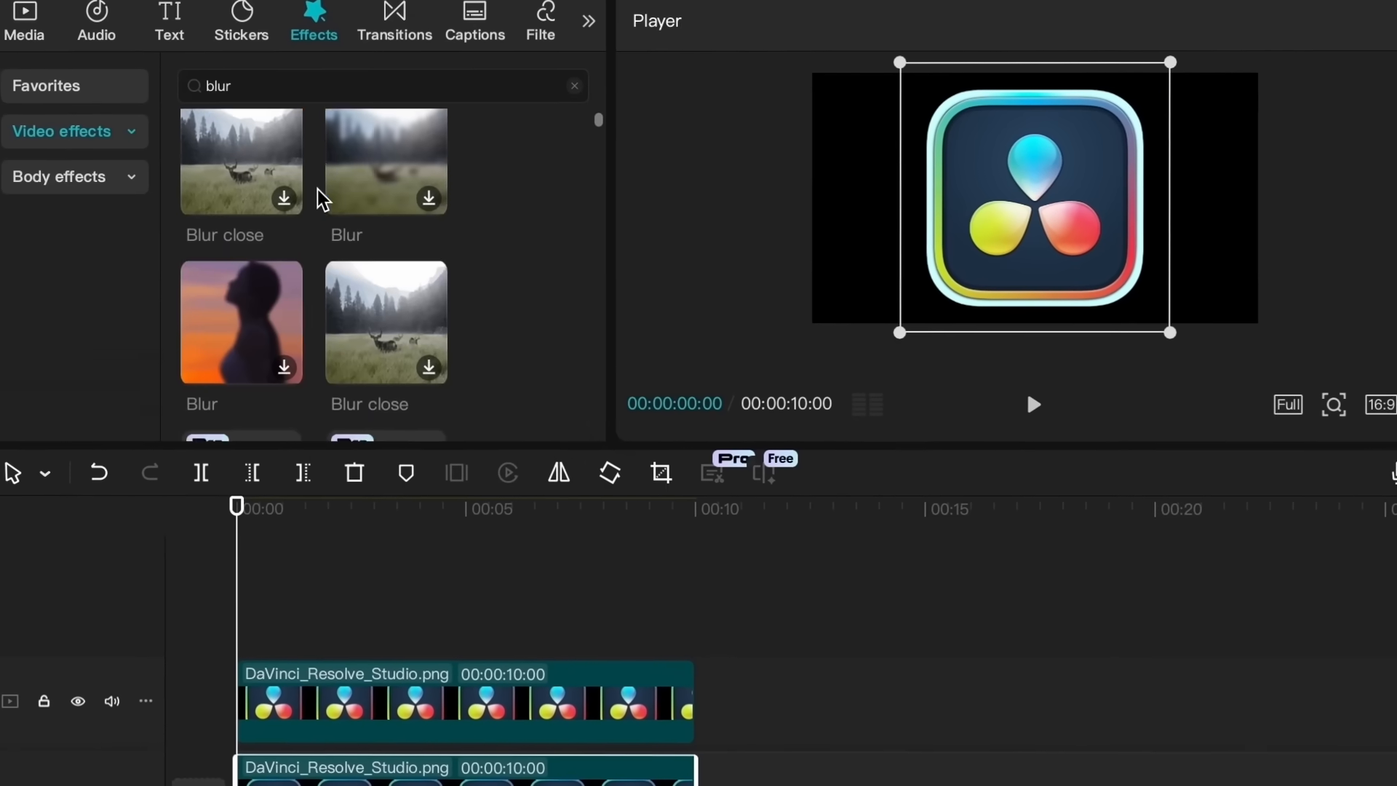
scroll(322, 199, down, 5)
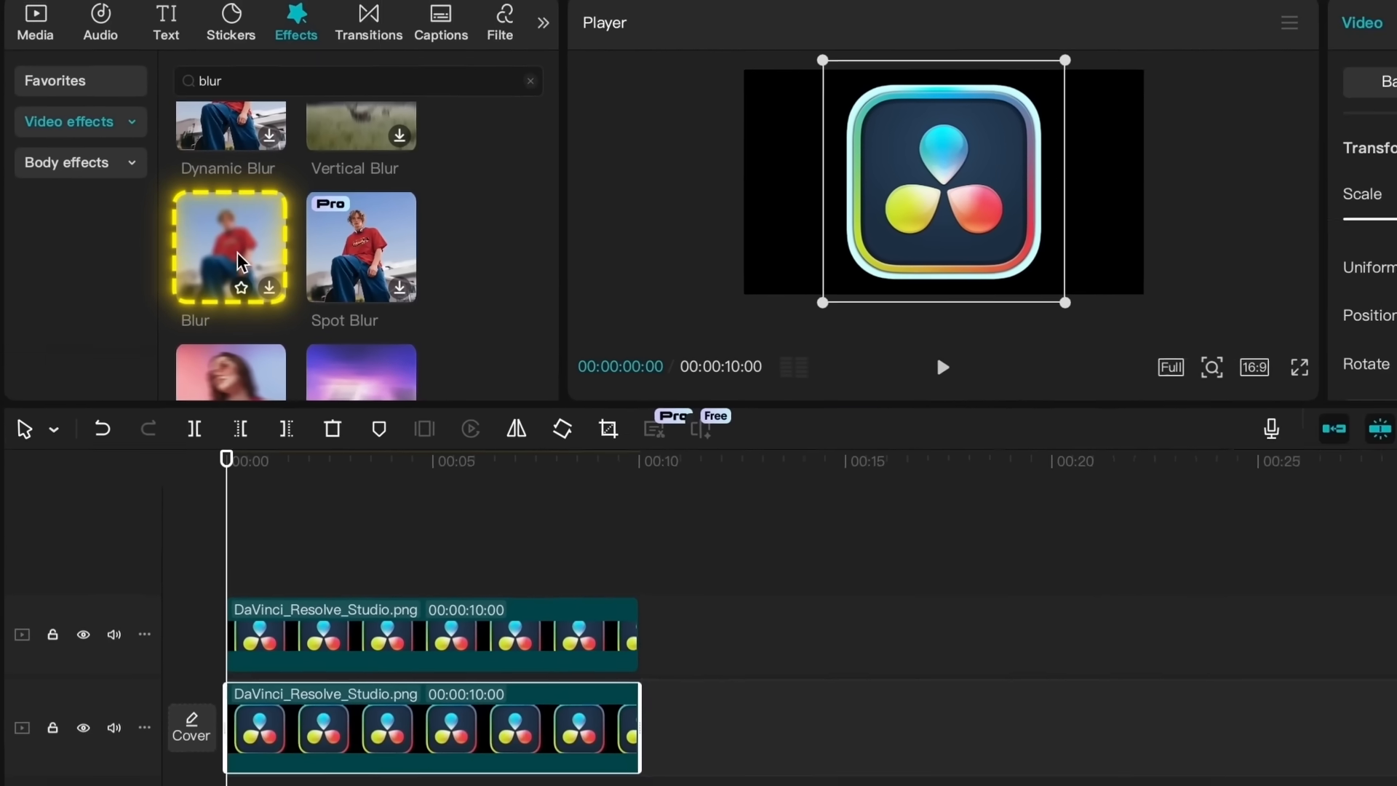
drag(242, 262, 344, 730)
drag(277, 595, 277, 595)
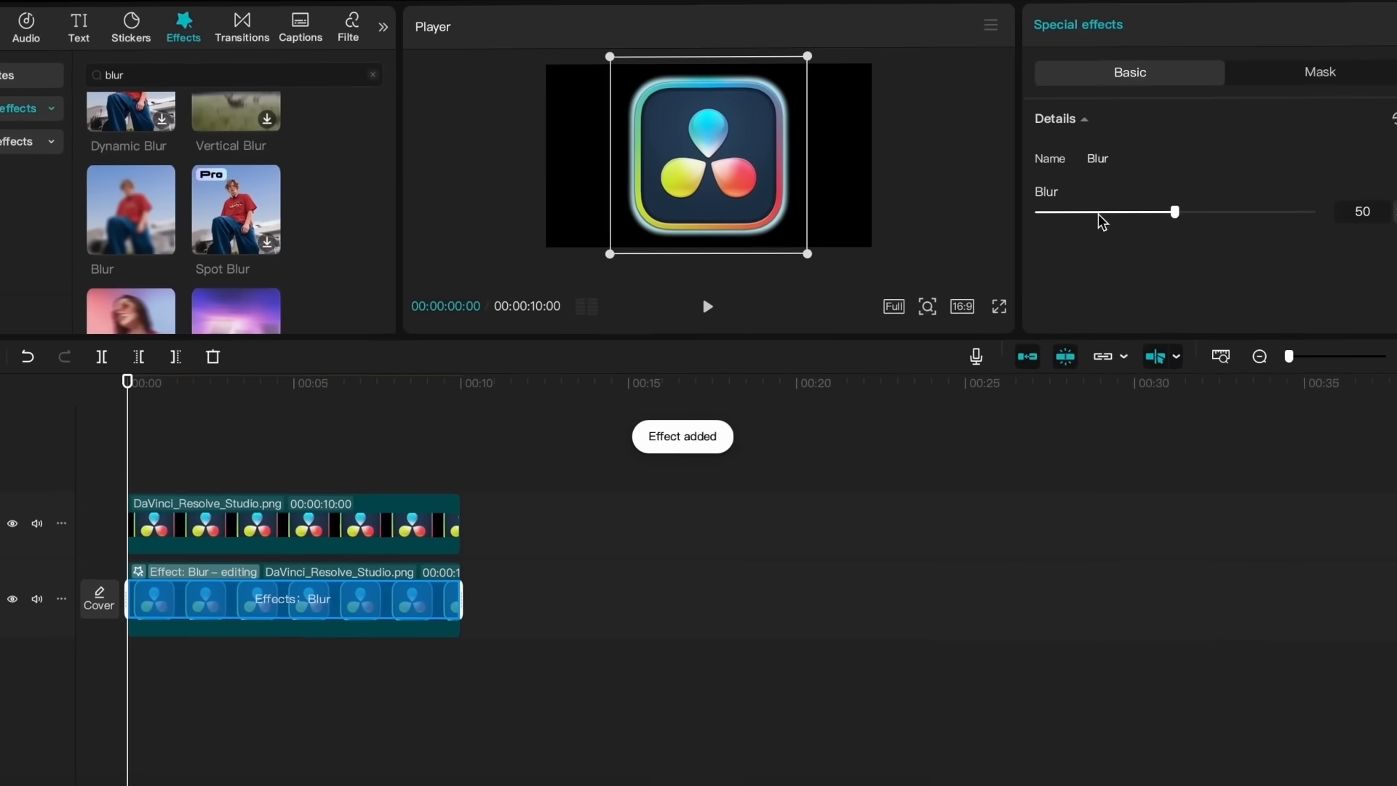
Set the strength of the lower clip's Blur effect to 60
click(1362, 211)
text(60)
key(Return)
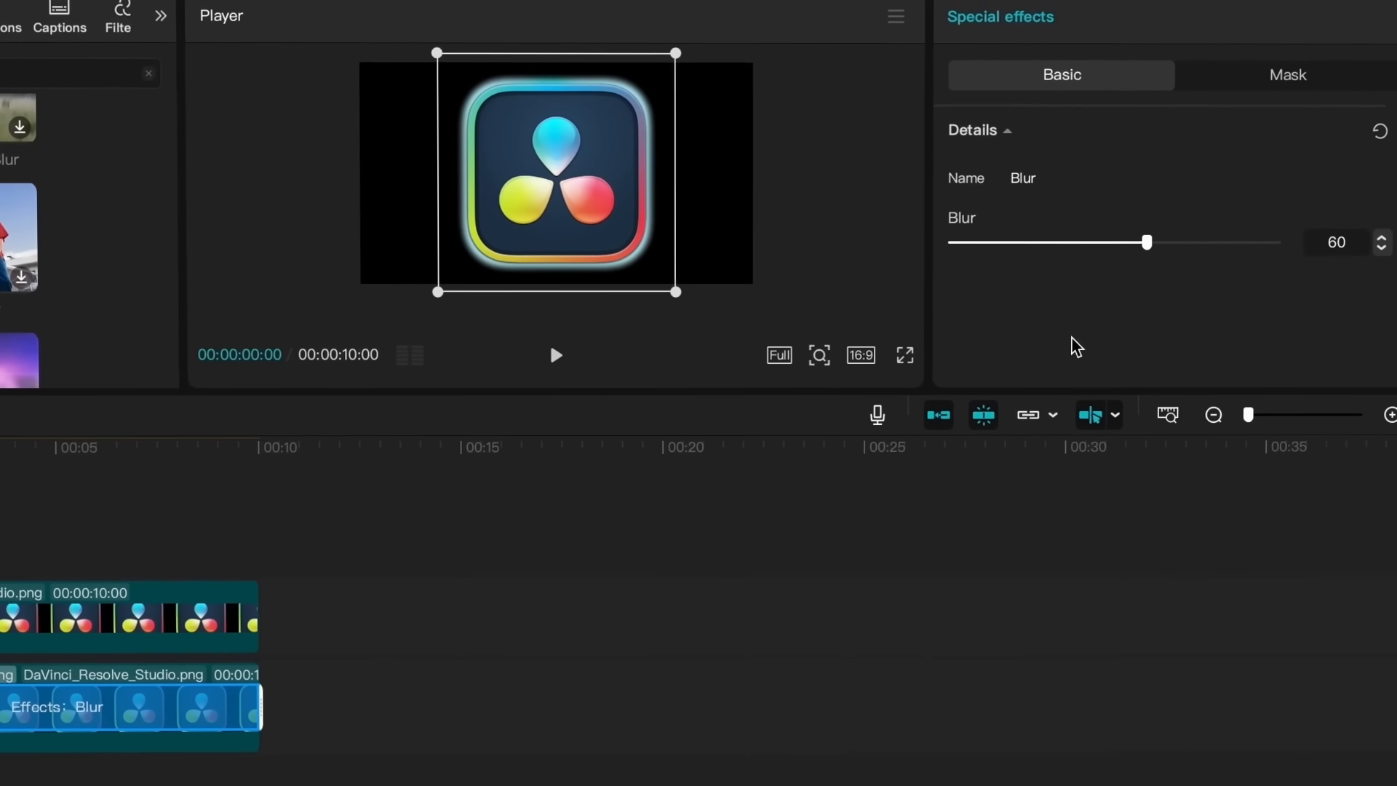
Add a Split mask to the lower logo clip
click(179, 740)
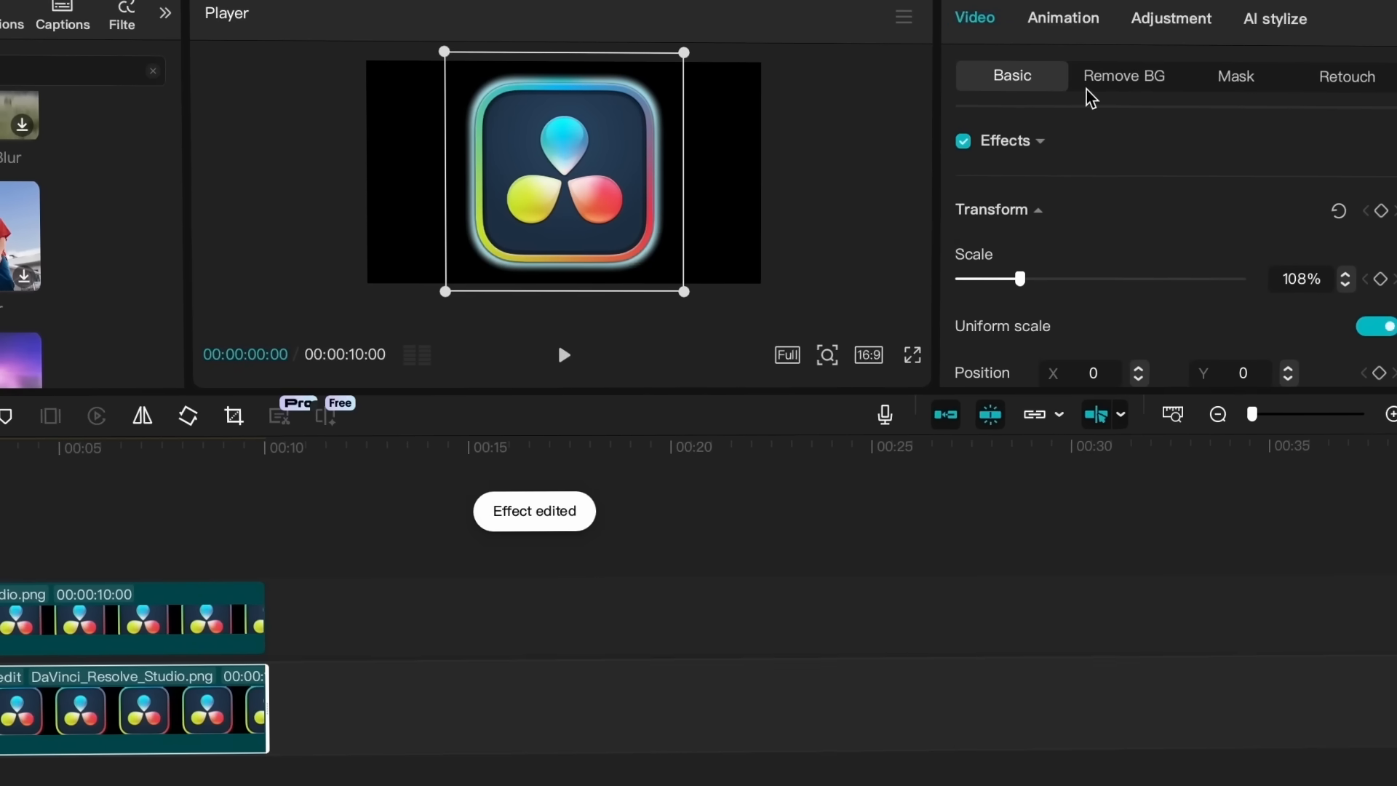
click(1216, 80)
click(998, 179)
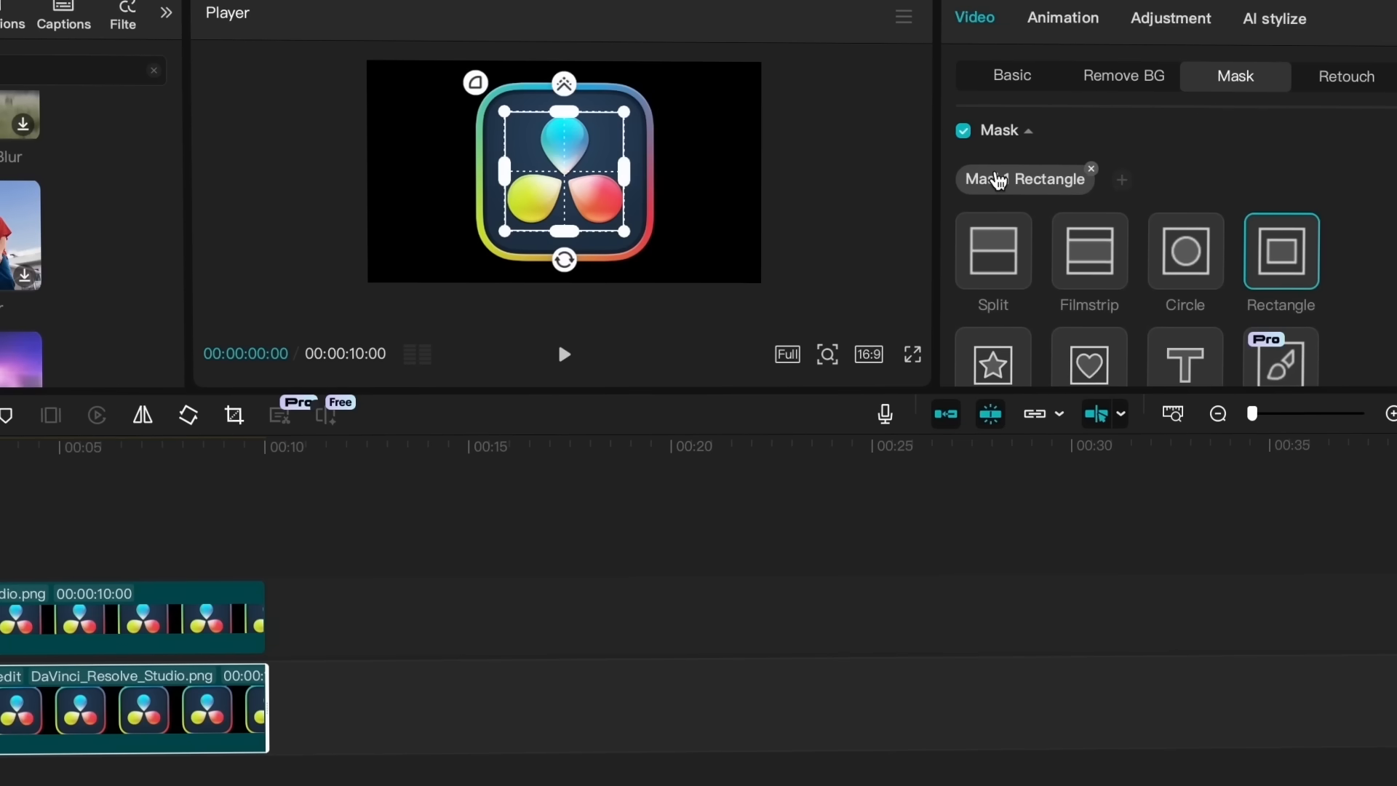
click(980, 262)
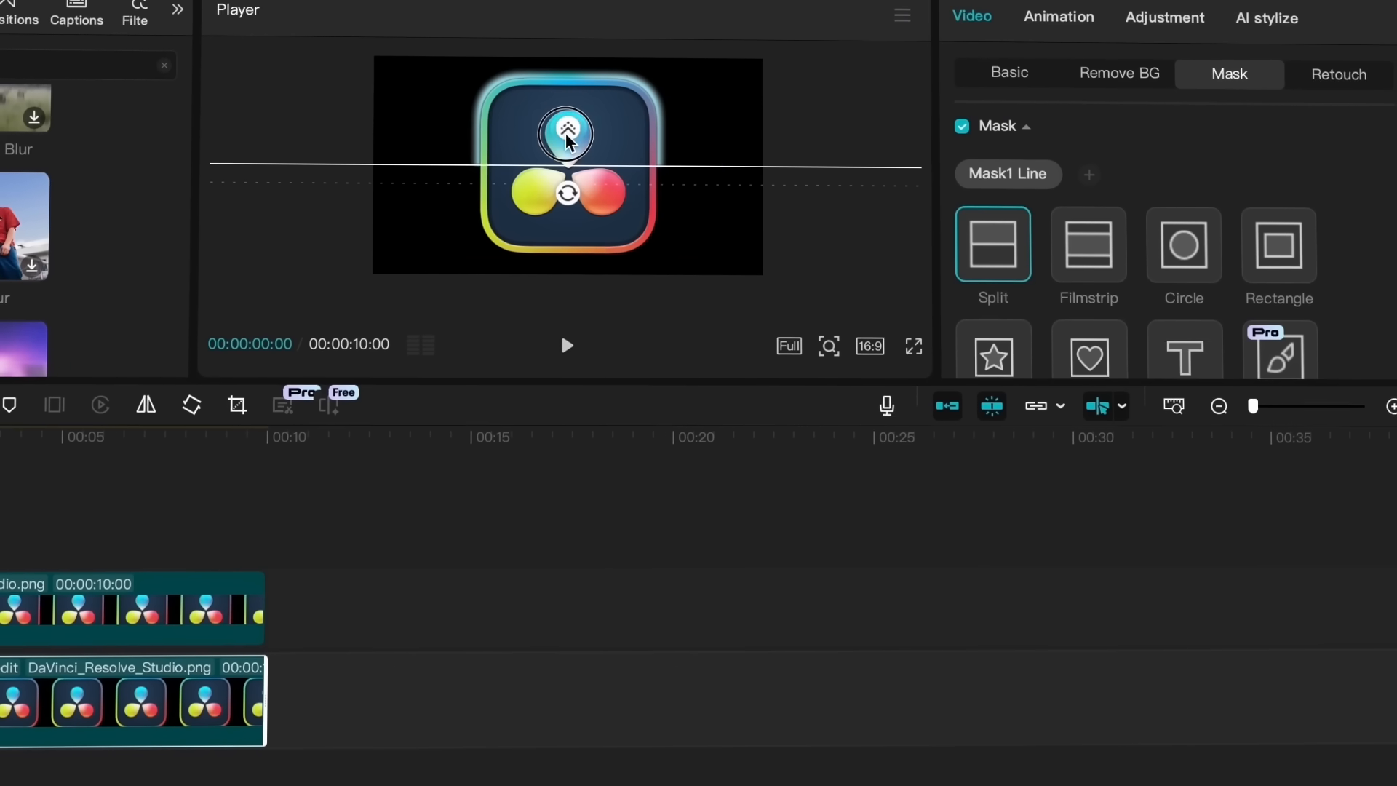
Set the Feather of the lower clip's Split mask to 50
scroll(1091, 193, down, 3)
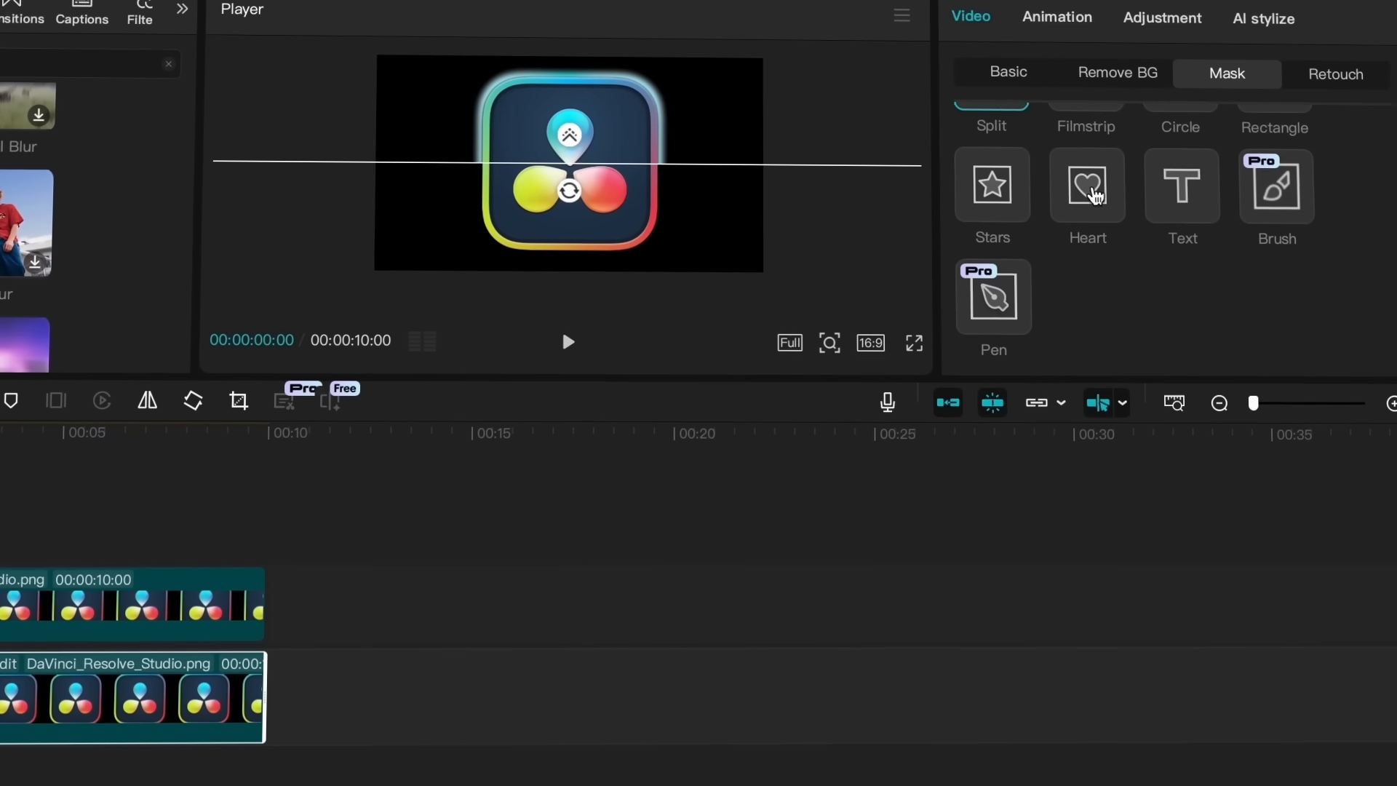
scroll(1094, 195, down, 5)
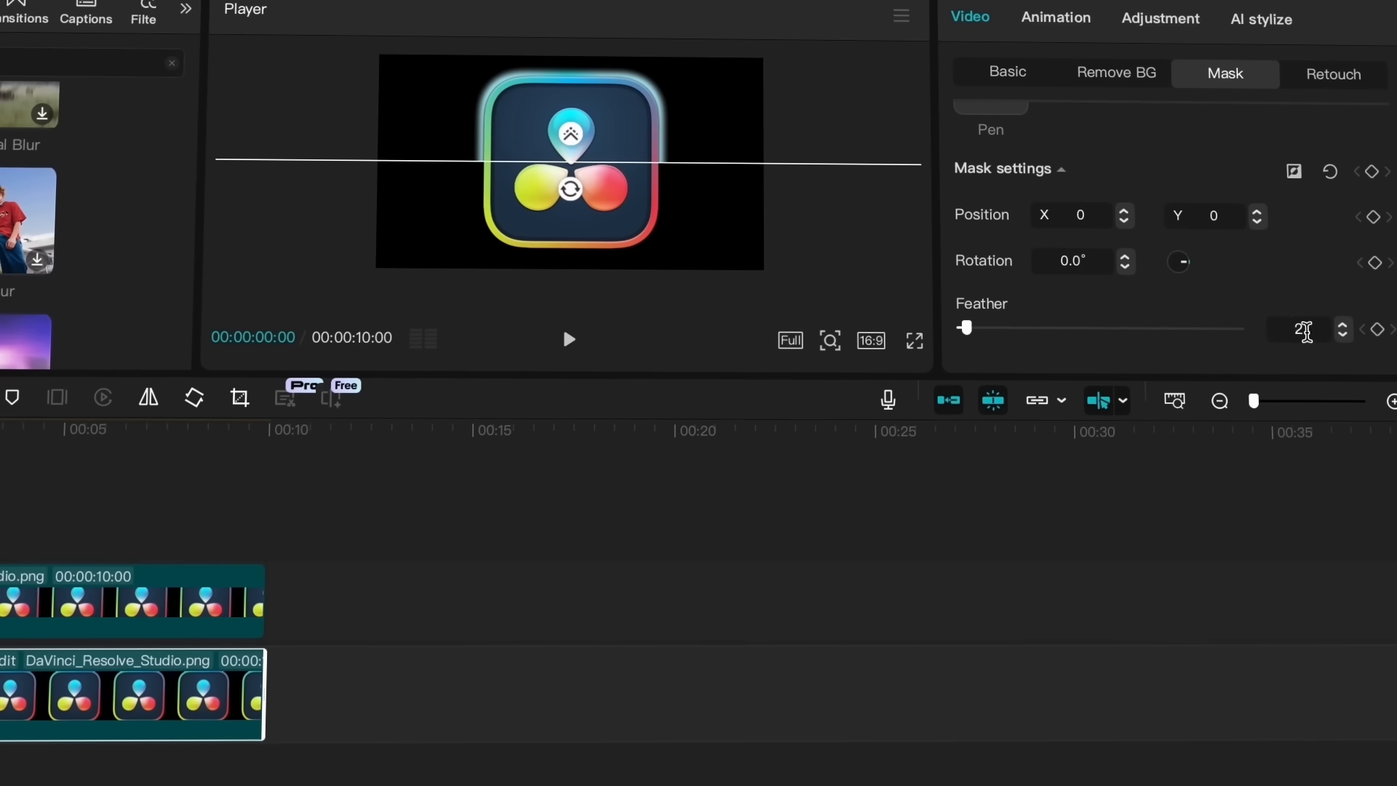
click(1301, 329)
text(50)
key(Return)
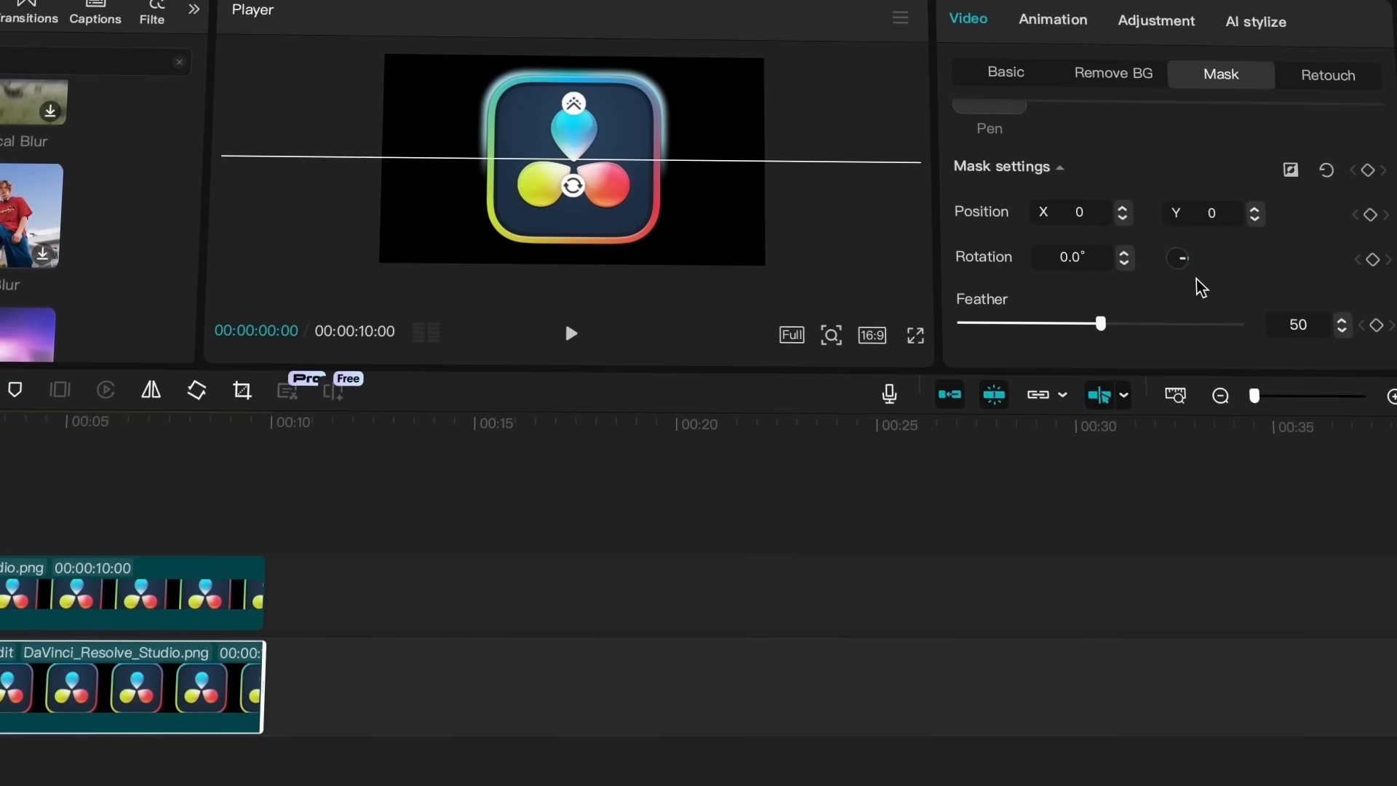
Animate the Split mask's rotation from 163° at the clip's start to 734° at 00:00:05:11
drag(1185, 280, 1156, 267)
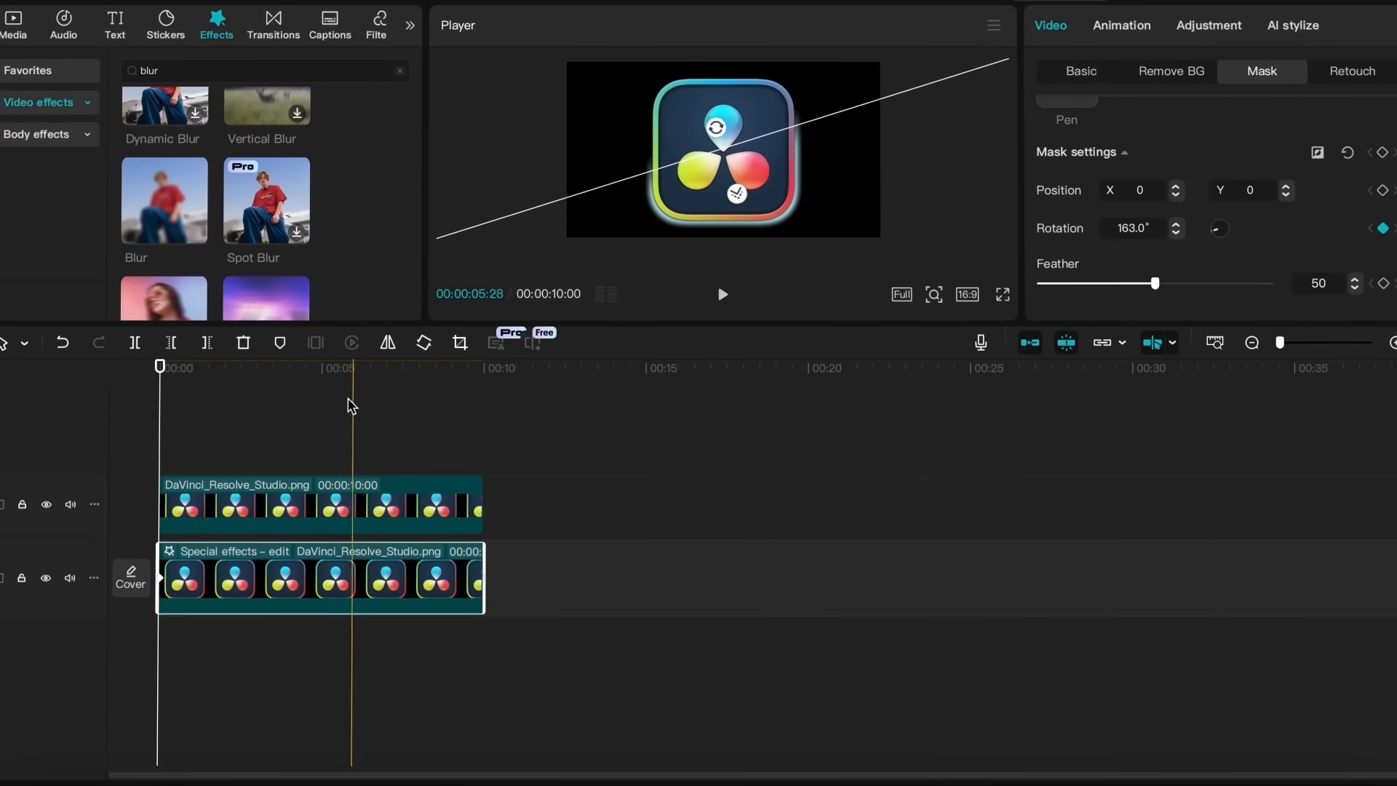
click(331, 366)
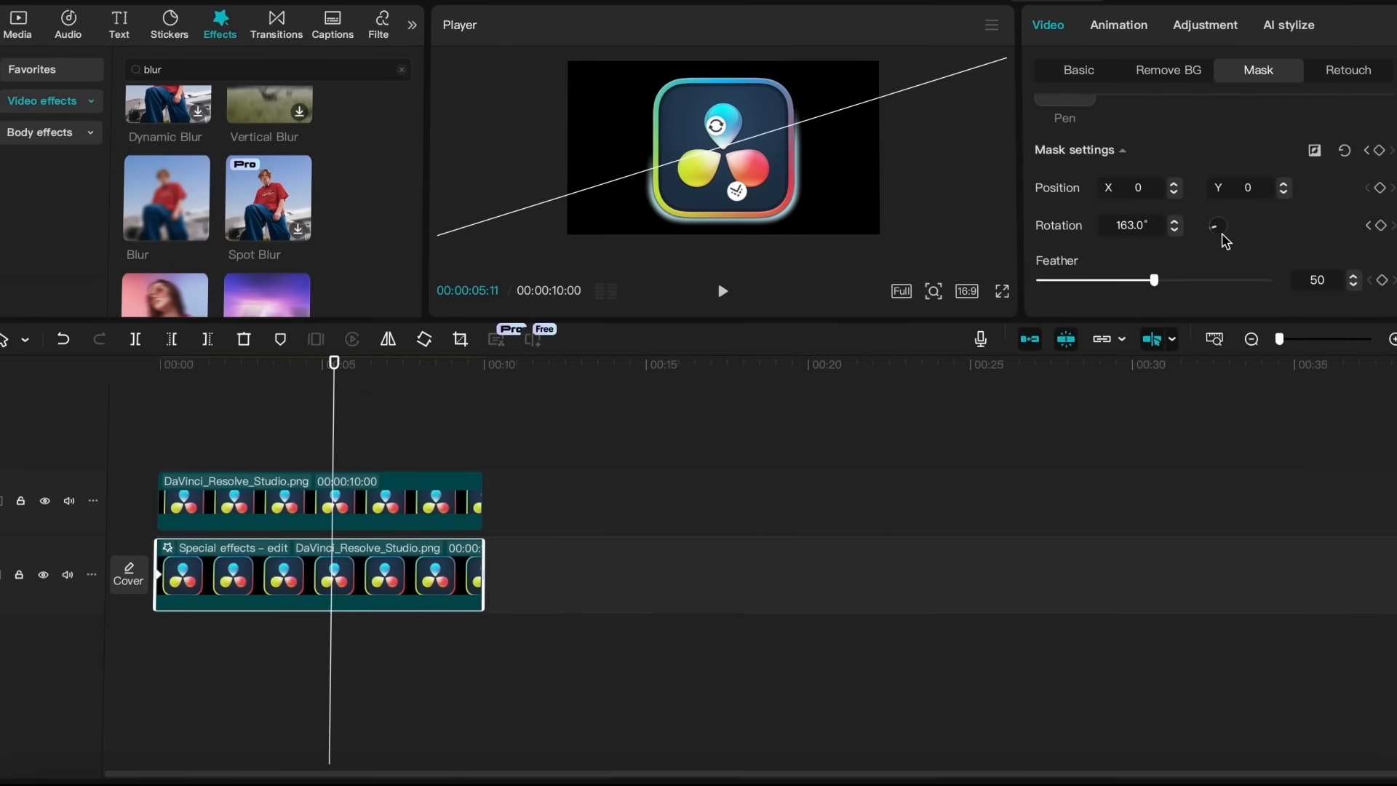
drag(1217, 227, 1265, 236)
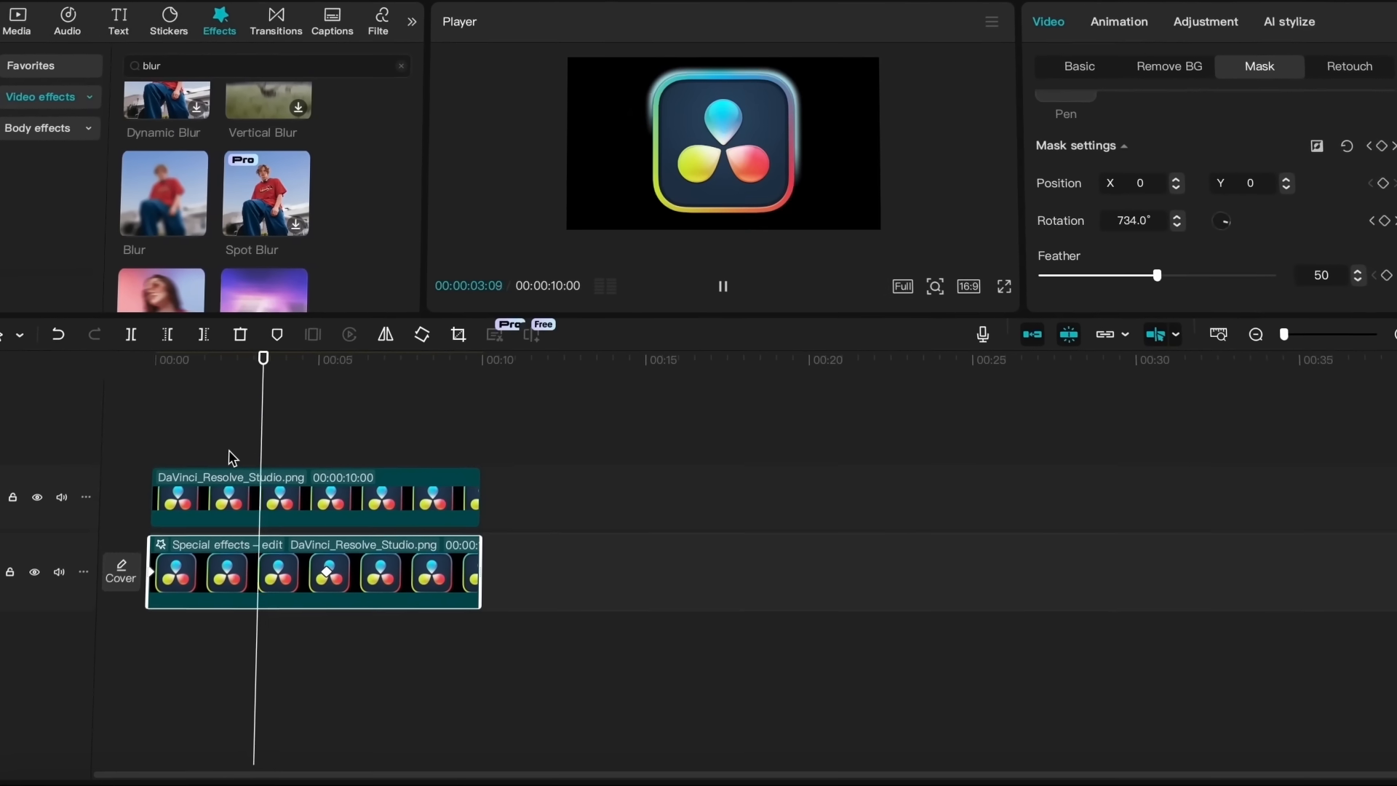
key(ctrl+shift+f)
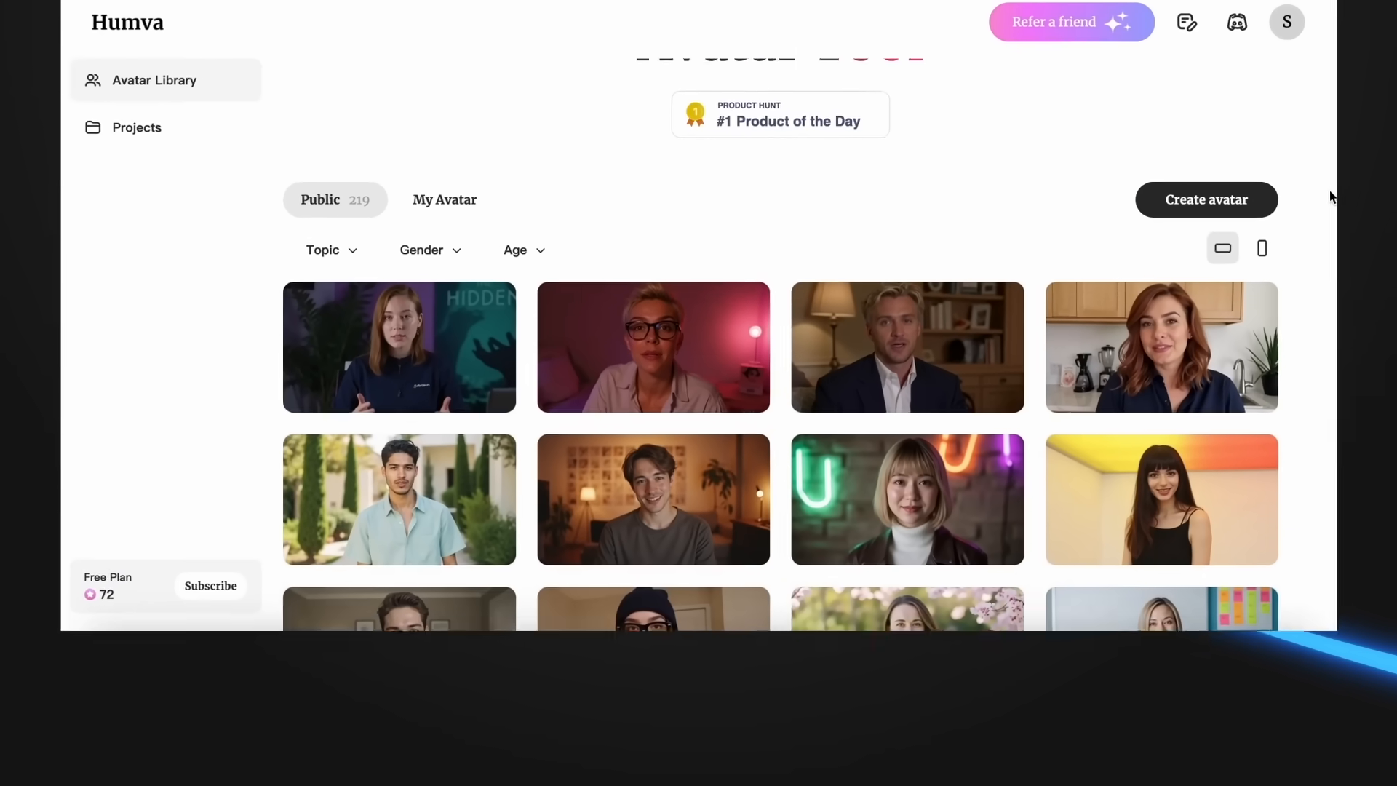
Switch to Humva, browse the public avatar library and filter it by the GreenScreen topic
scroll(1330, 197, down, 3)
scroll(1330, 197, down, 4)
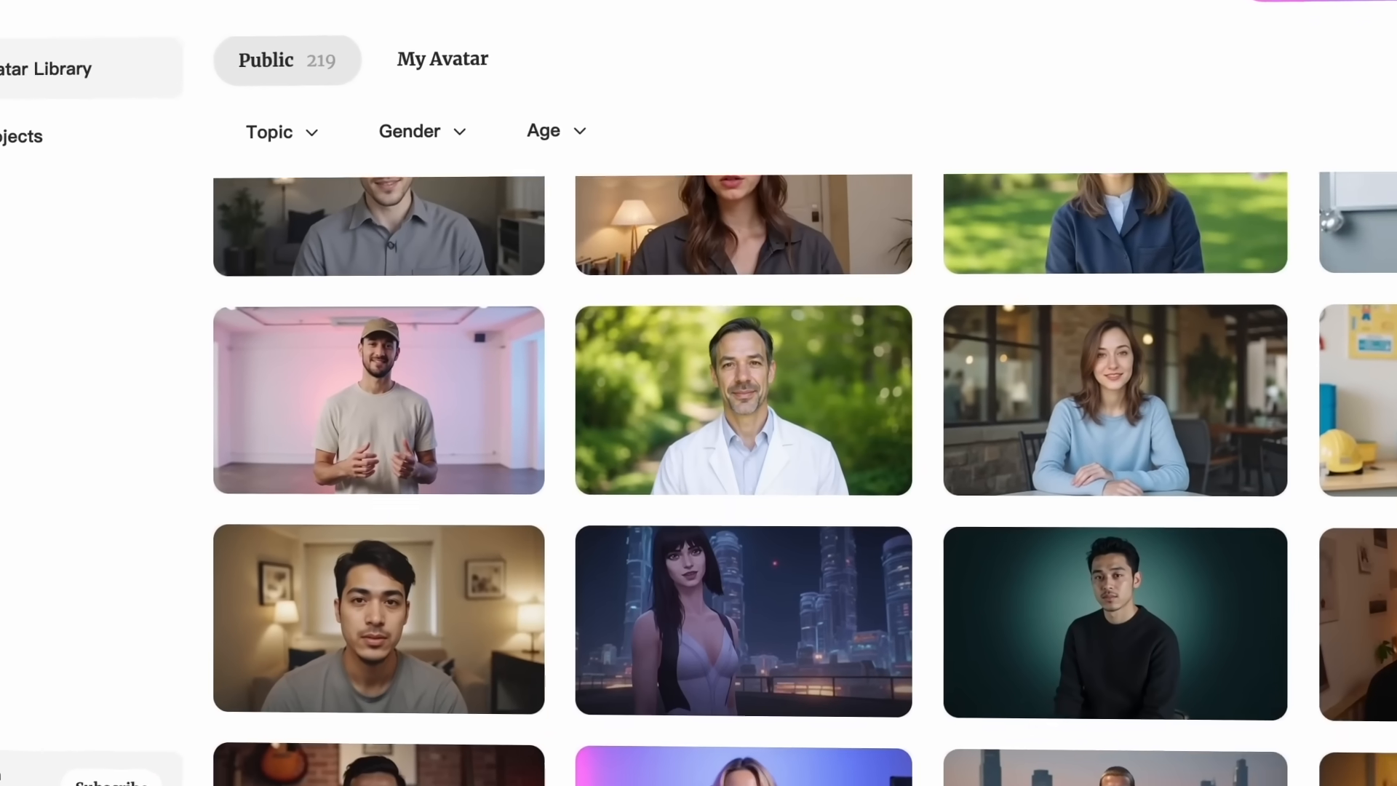
scroll(749, 473, down, 5)
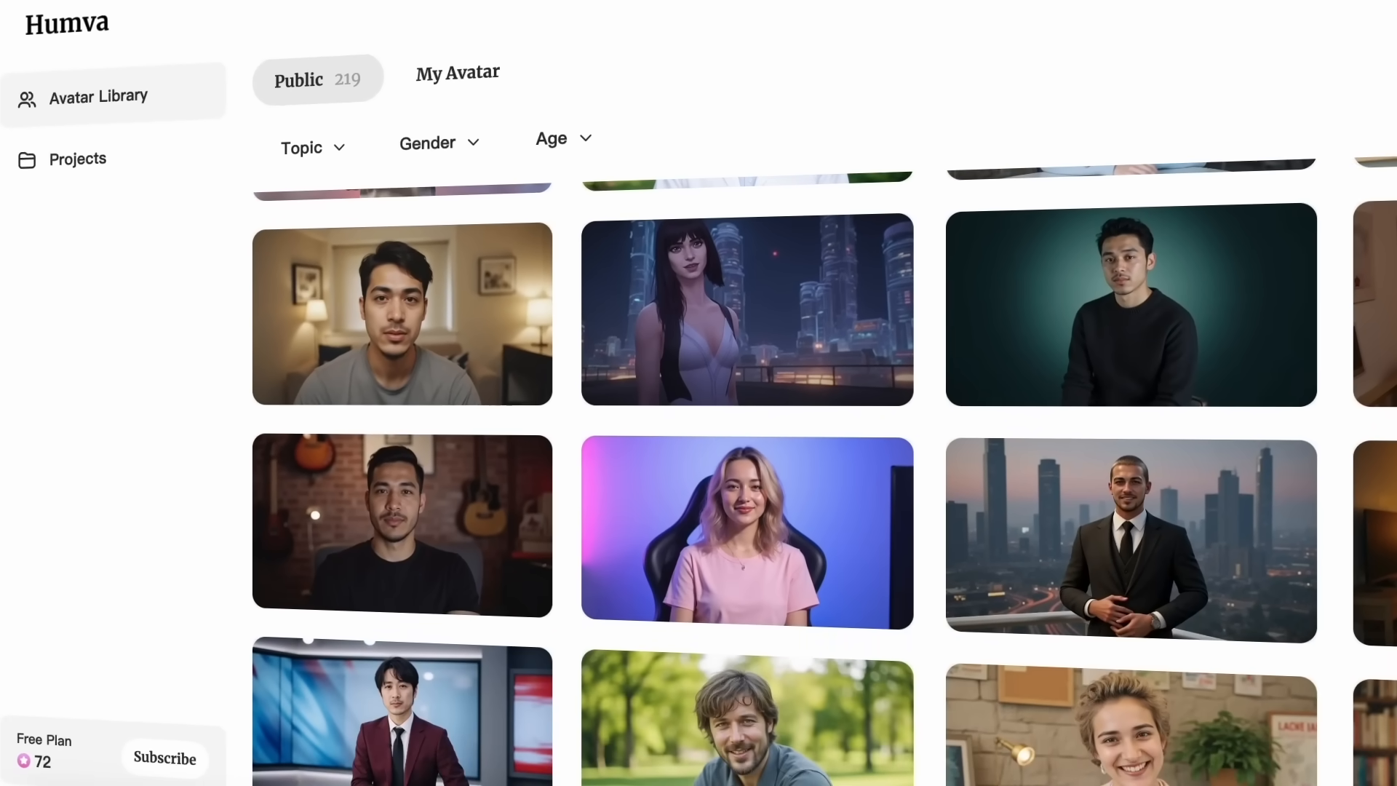
scroll(749, 473, down, 15)
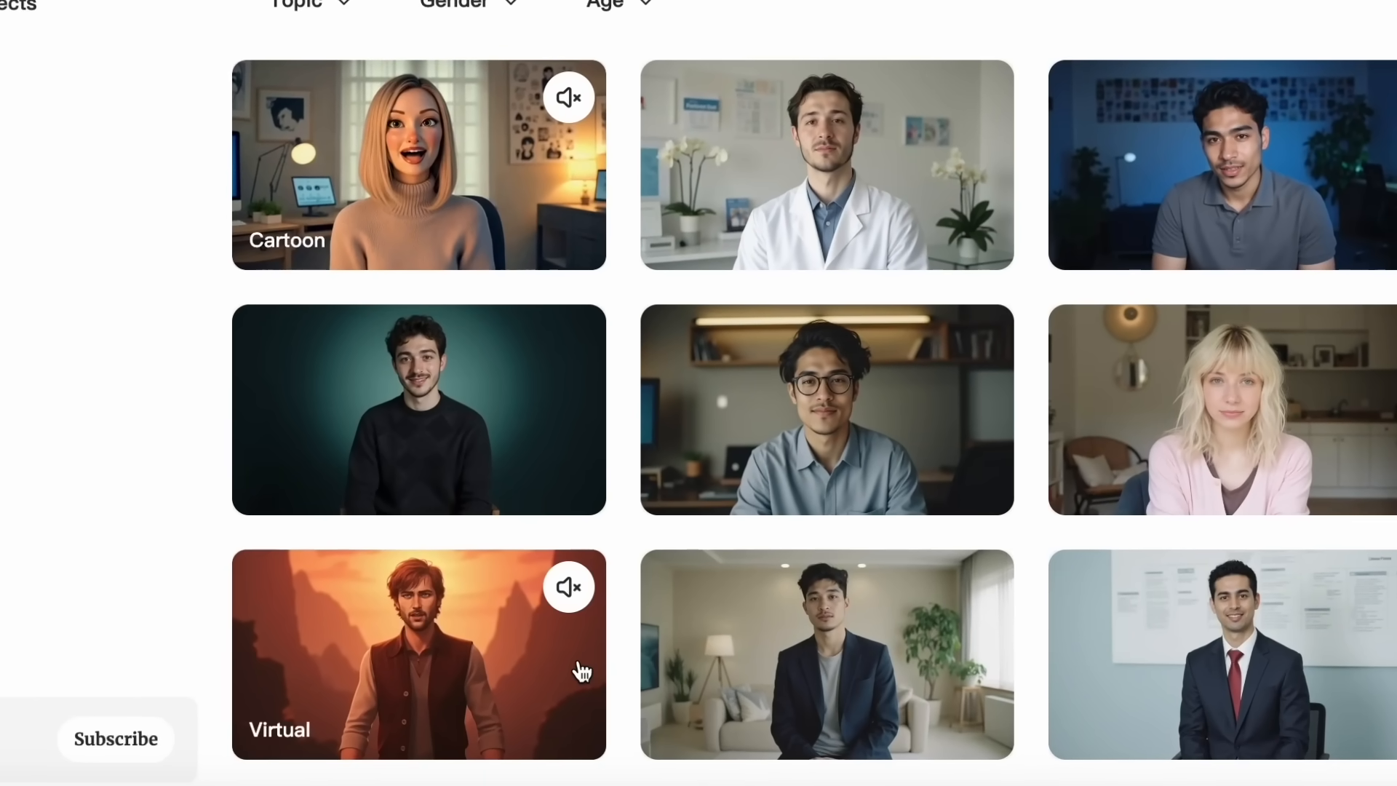
click(346, 3)
scroll(201, 255, down, 3)
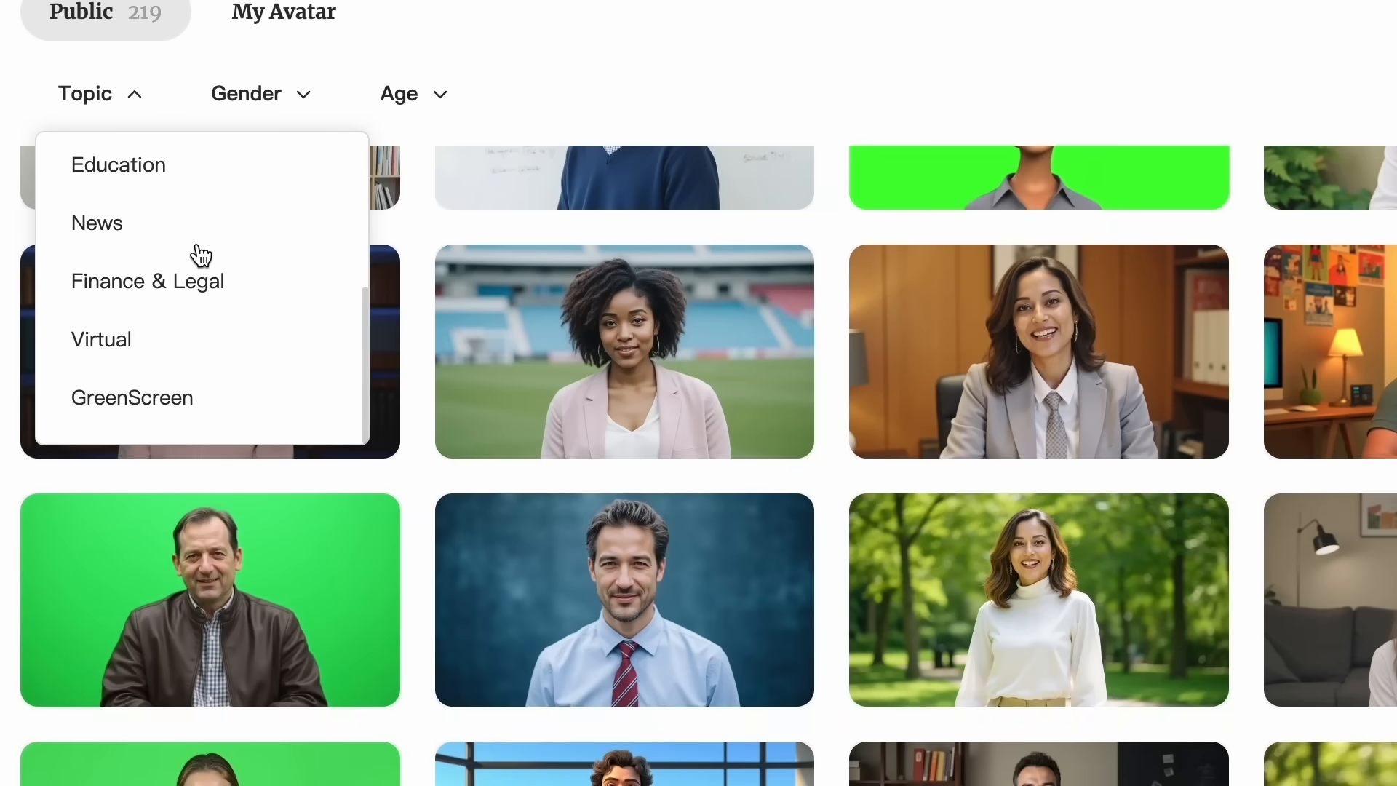
click(192, 416)
scroll(271, 390, up, 2)
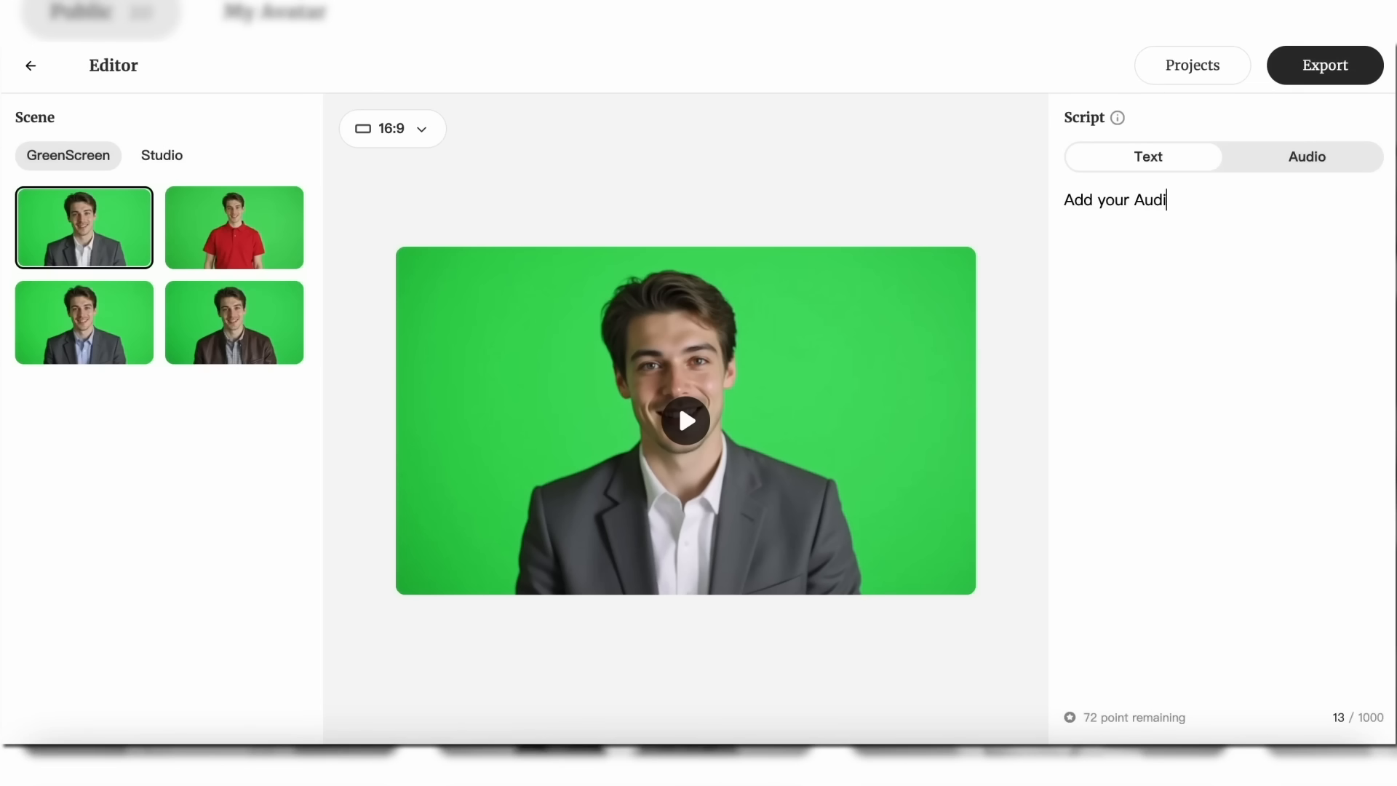
Upload the ElevenLabs audio recording as the green-screen avatar's script and export the video
text(ext)
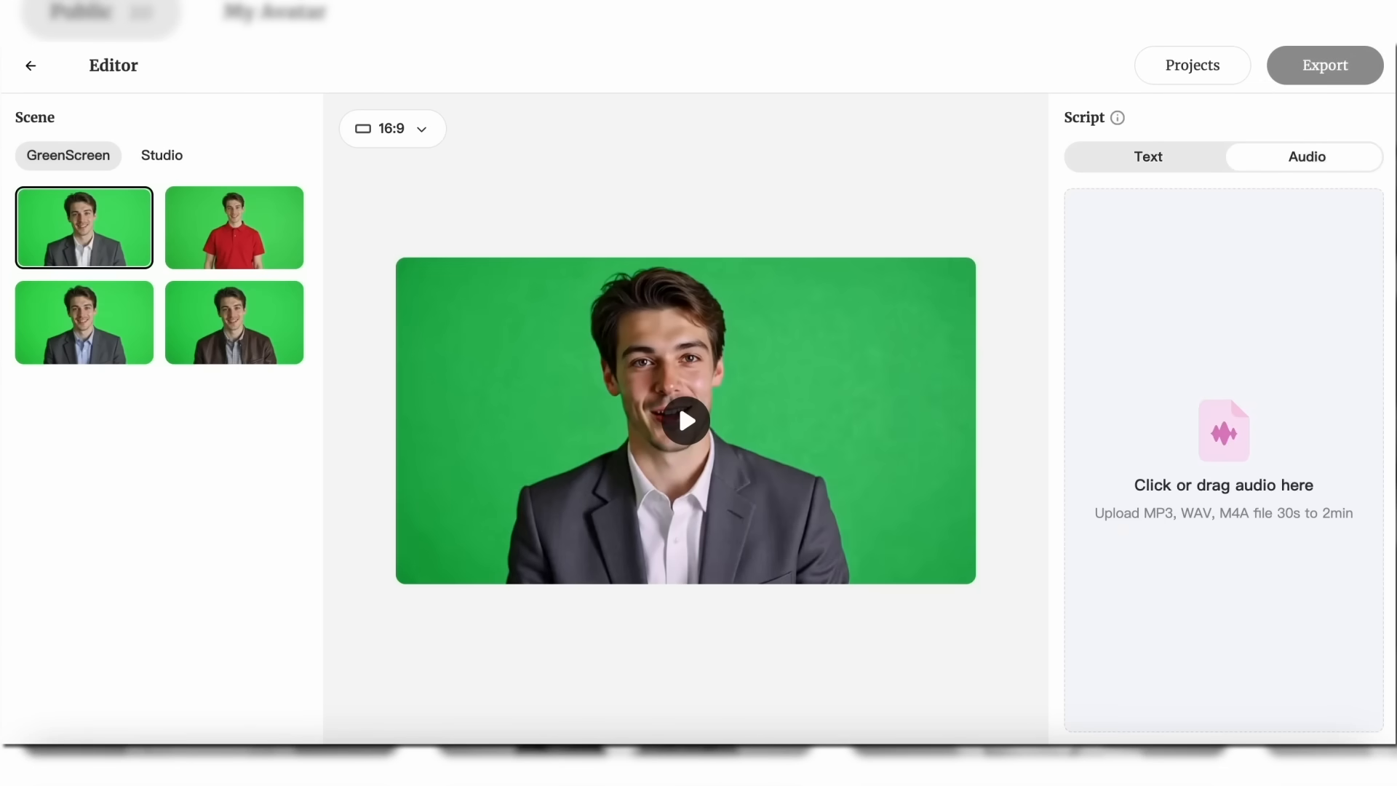
drag(249, 742, 247, 428)
drag(217, 525, 1170, 454)
click(1294, 80)
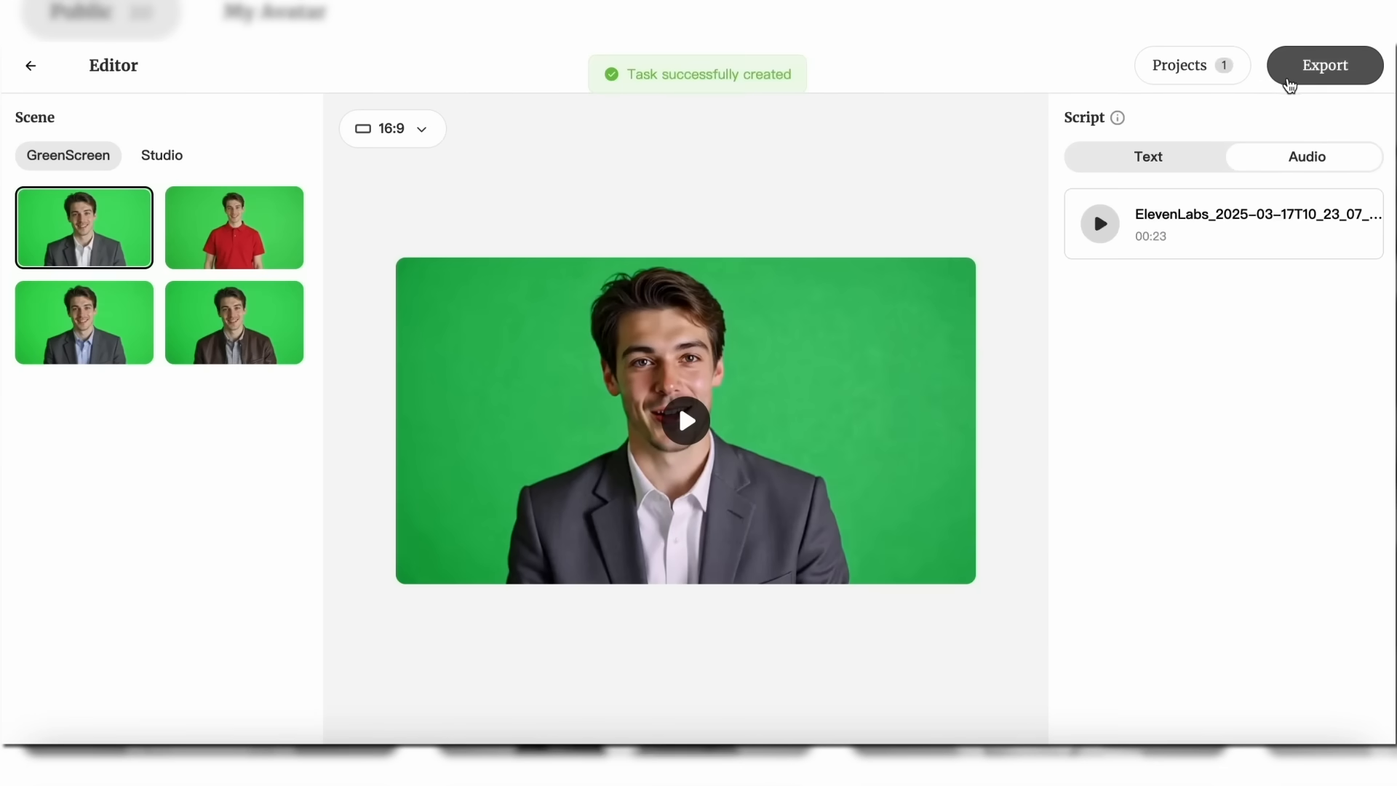
click(1210, 81)
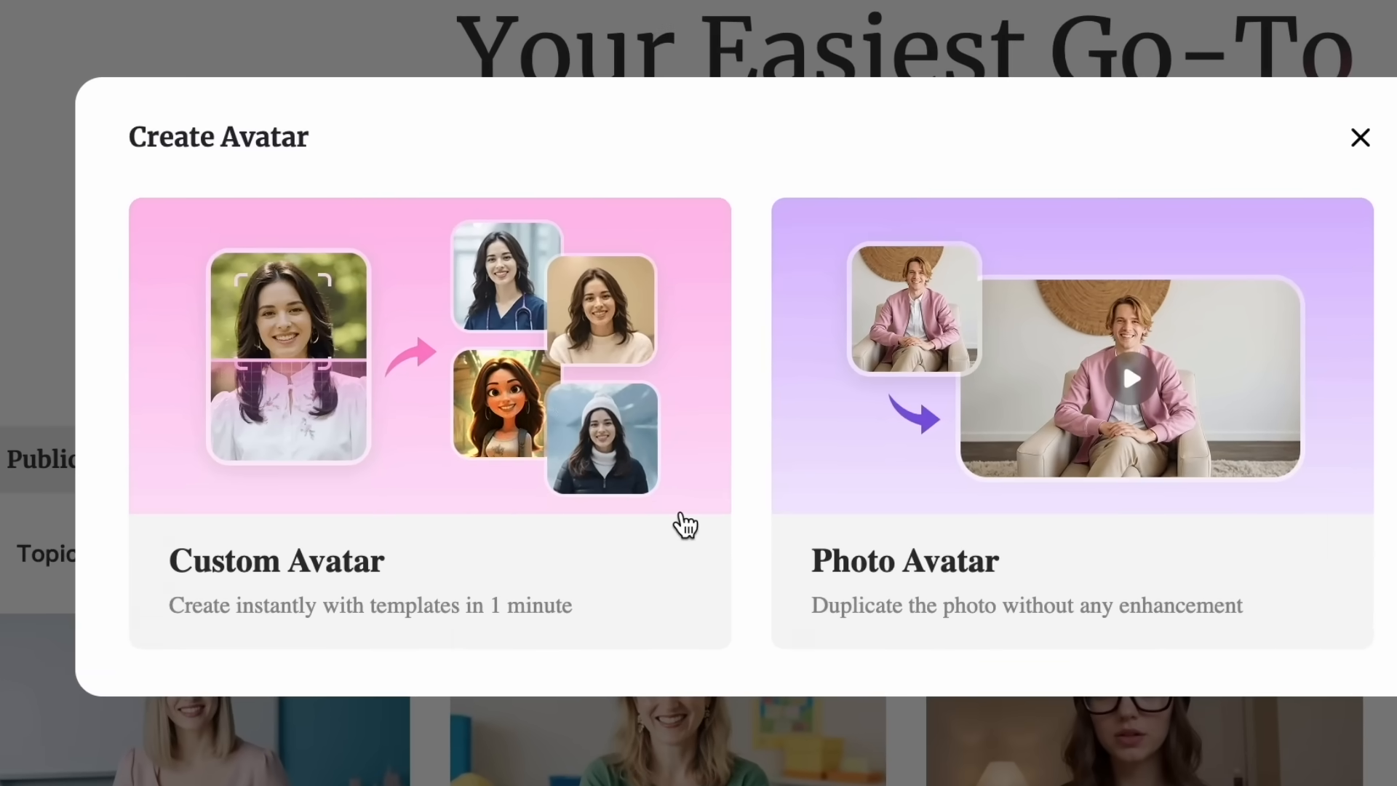
Create a custom avatar from the photo of the man in a black suit with Voice 3, name it Davinci and choose its style options
click(679, 524)
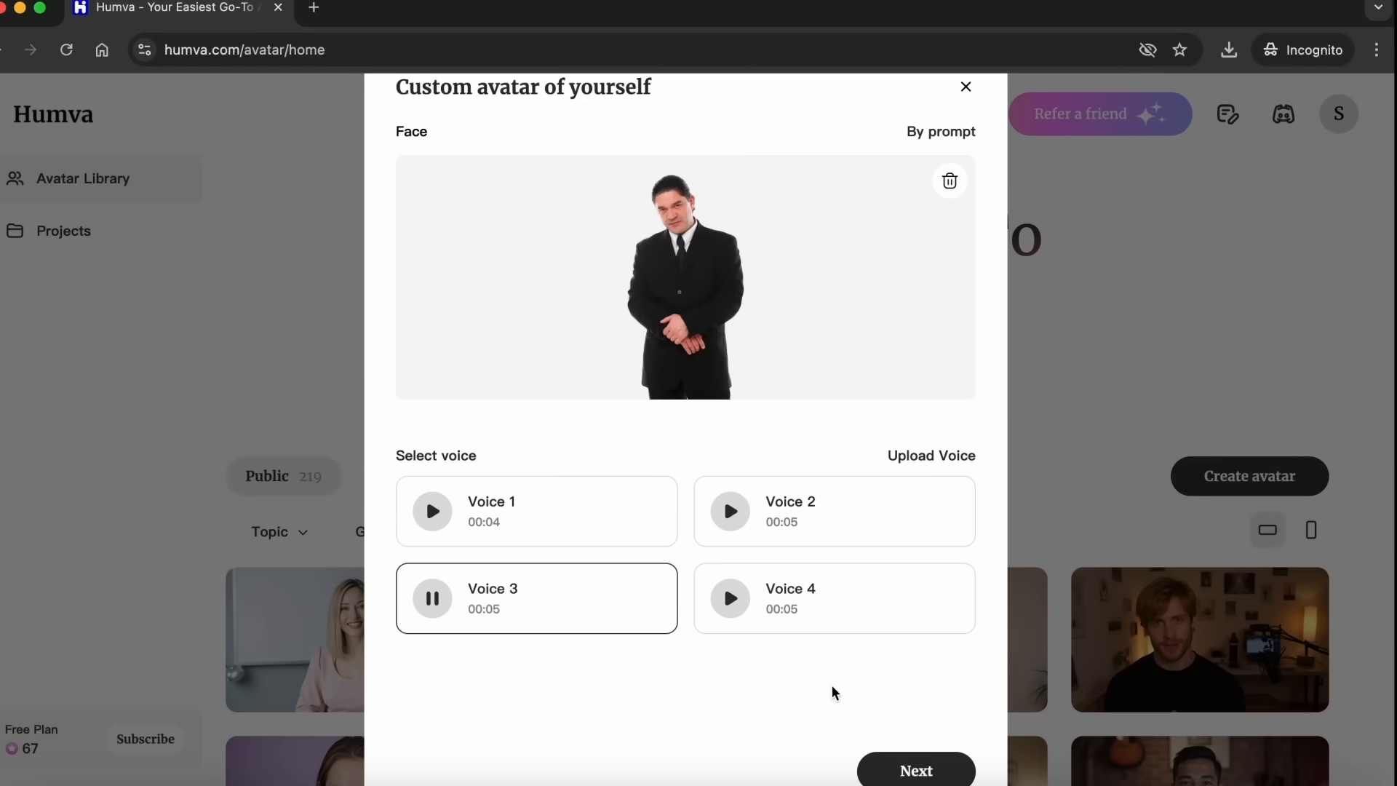
click(892, 768)
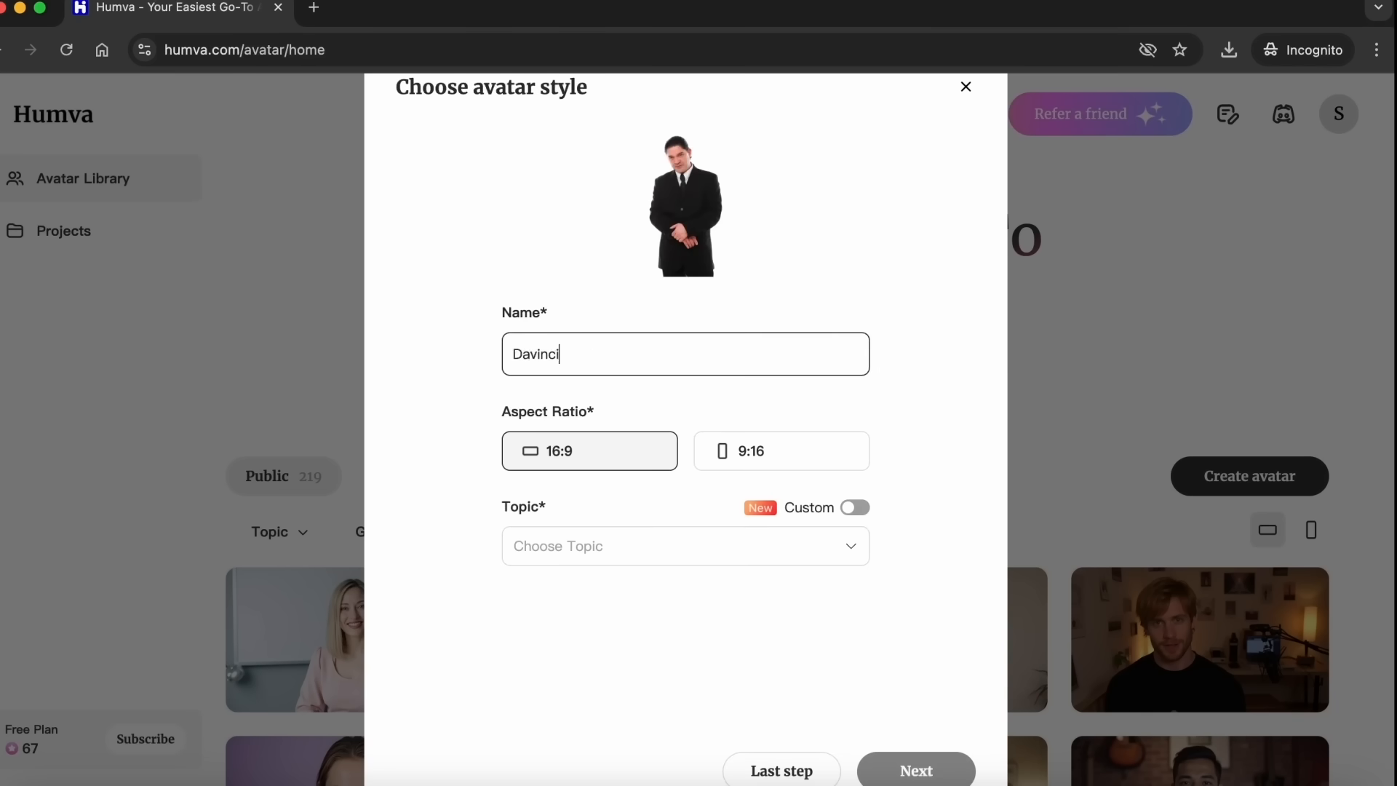
click(775, 567)
click(791, 442)
click(907, 765)
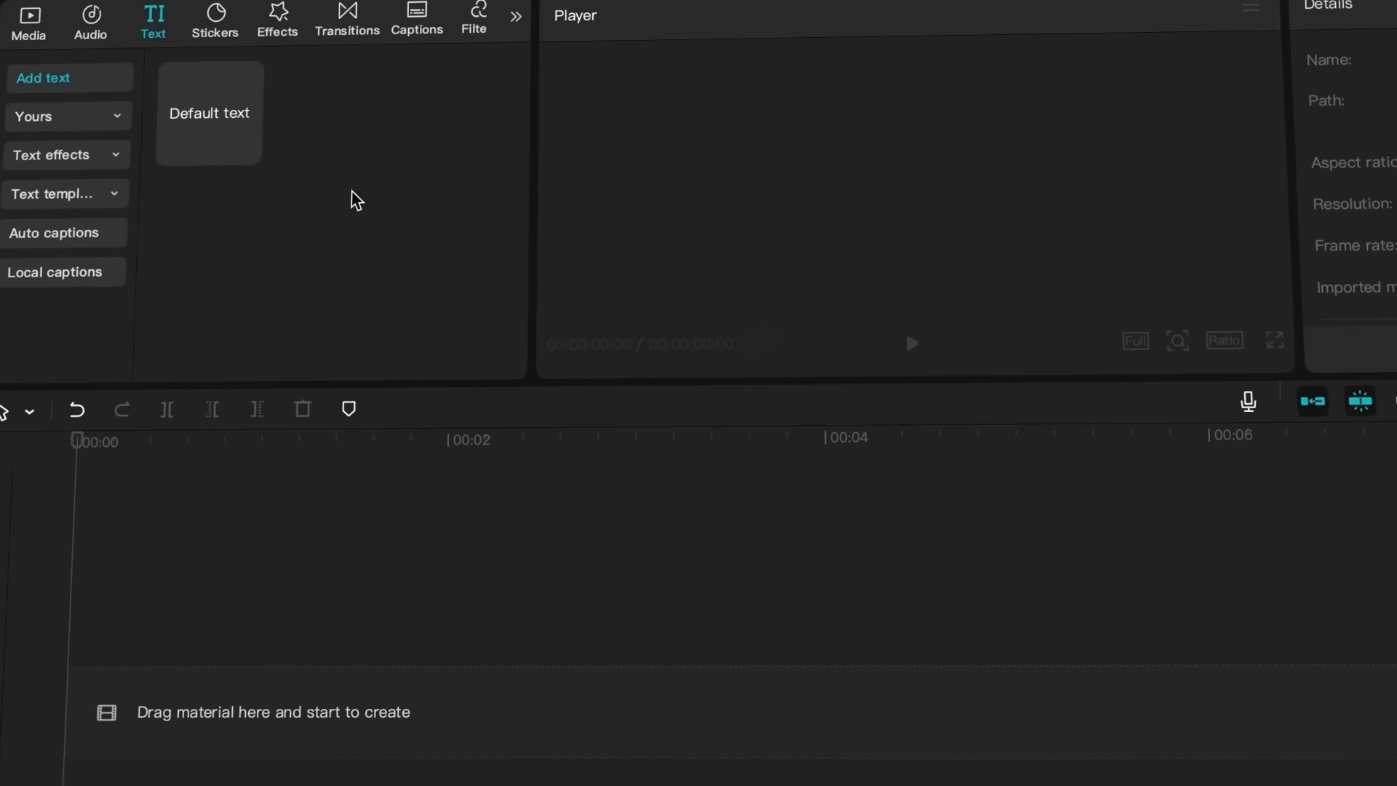
Switch to CapCut and add a Default text clip to the empty timeline
click(256, 158)
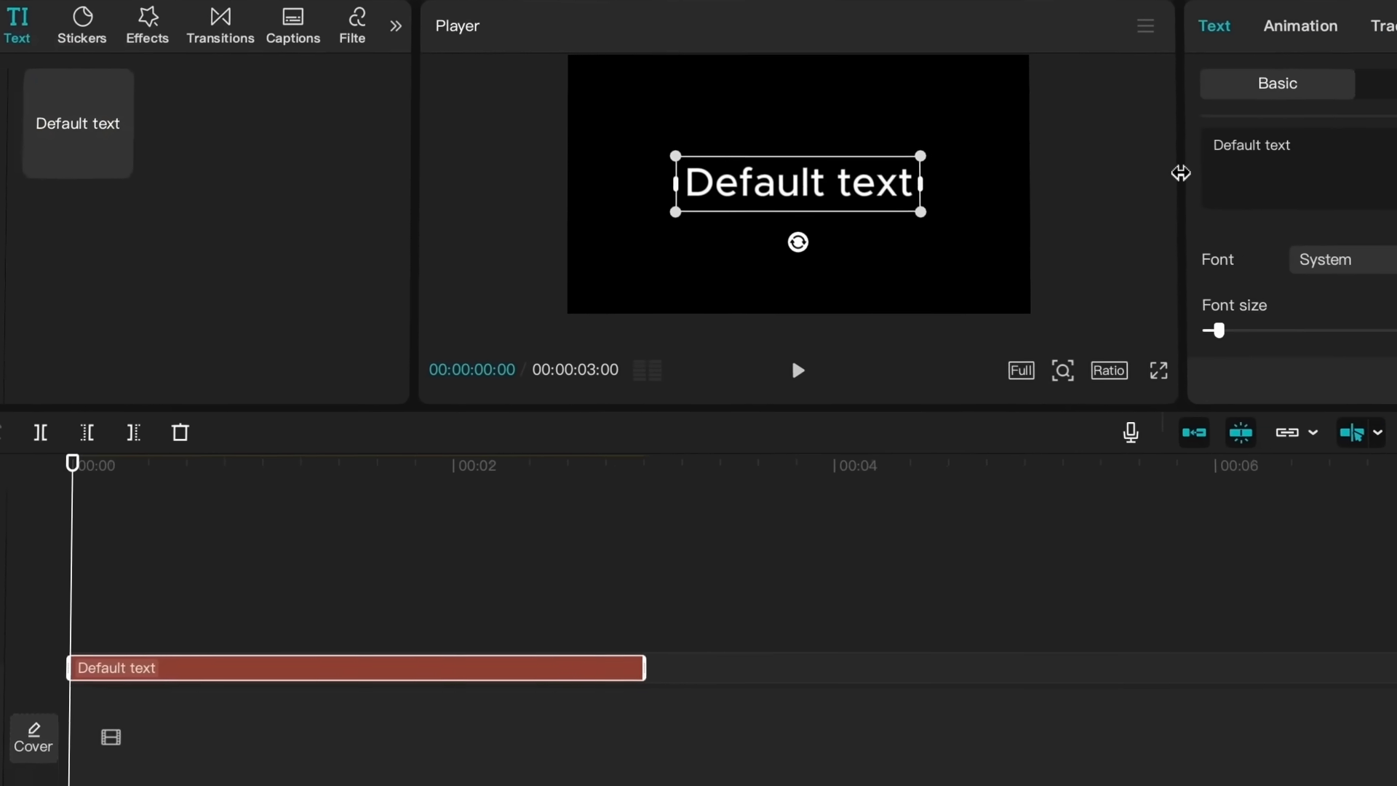
Replace the clip's default text with "Hello" and set its font to Rubik-Bold at size 24
key(ctrl+a)
text(Hello)
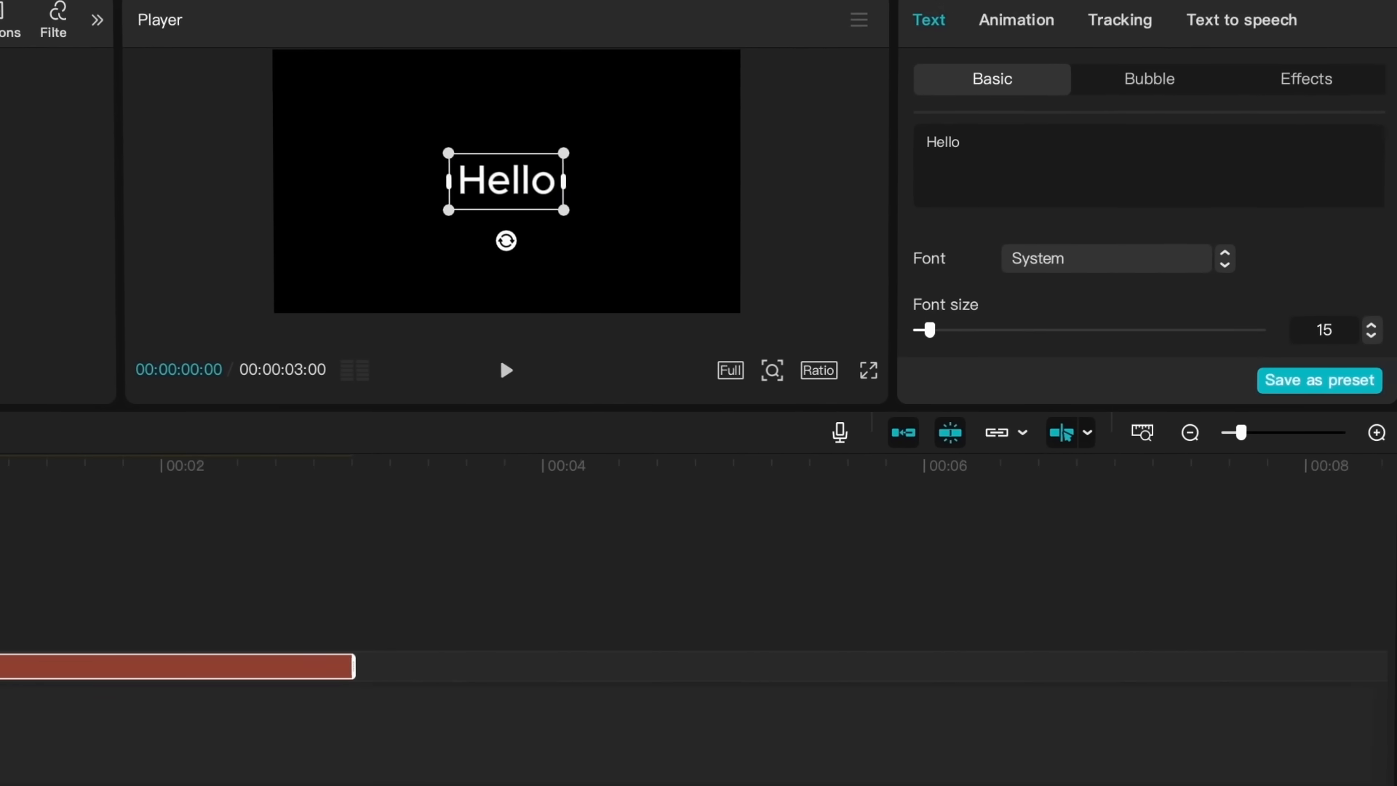
click(1024, 260)
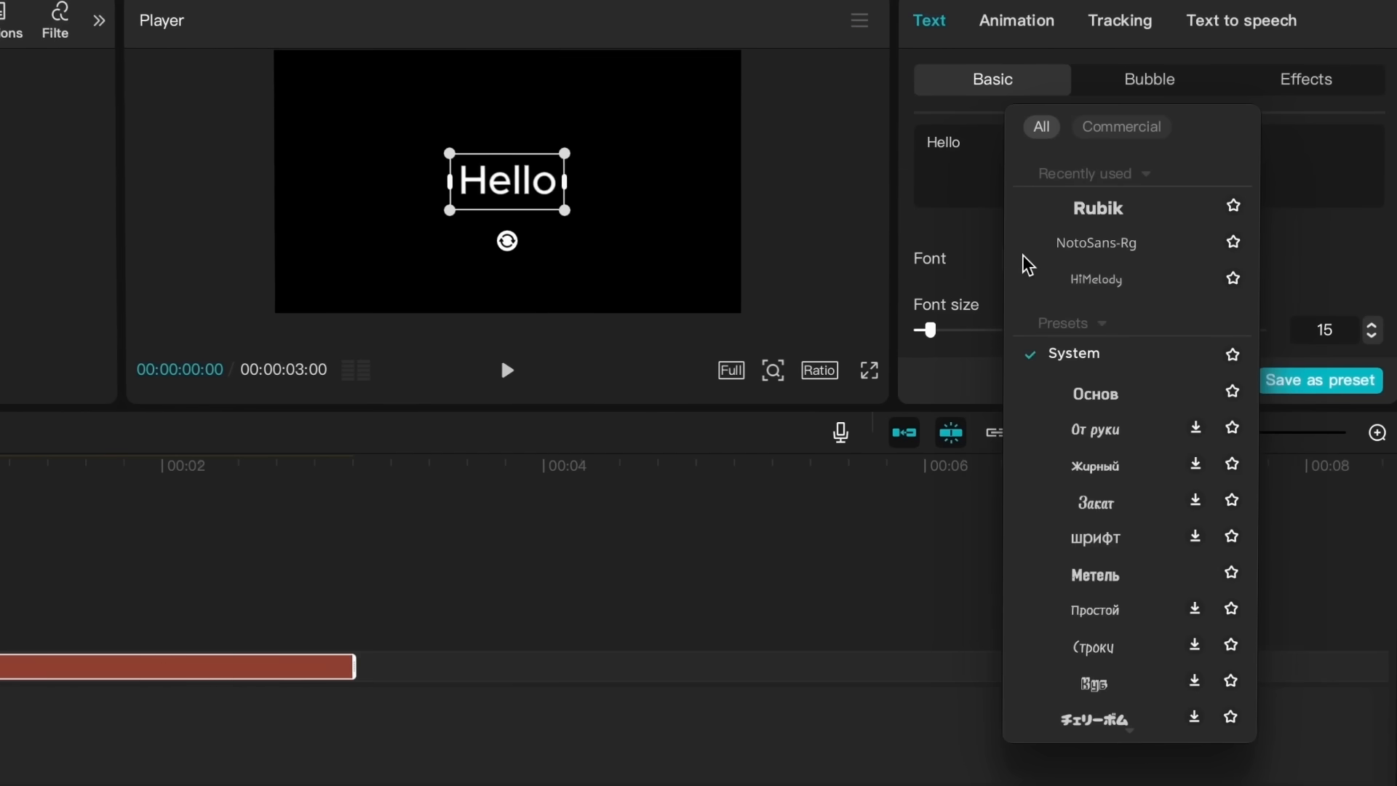
click(1059, 211)
drag(933, 329, 942, 329)
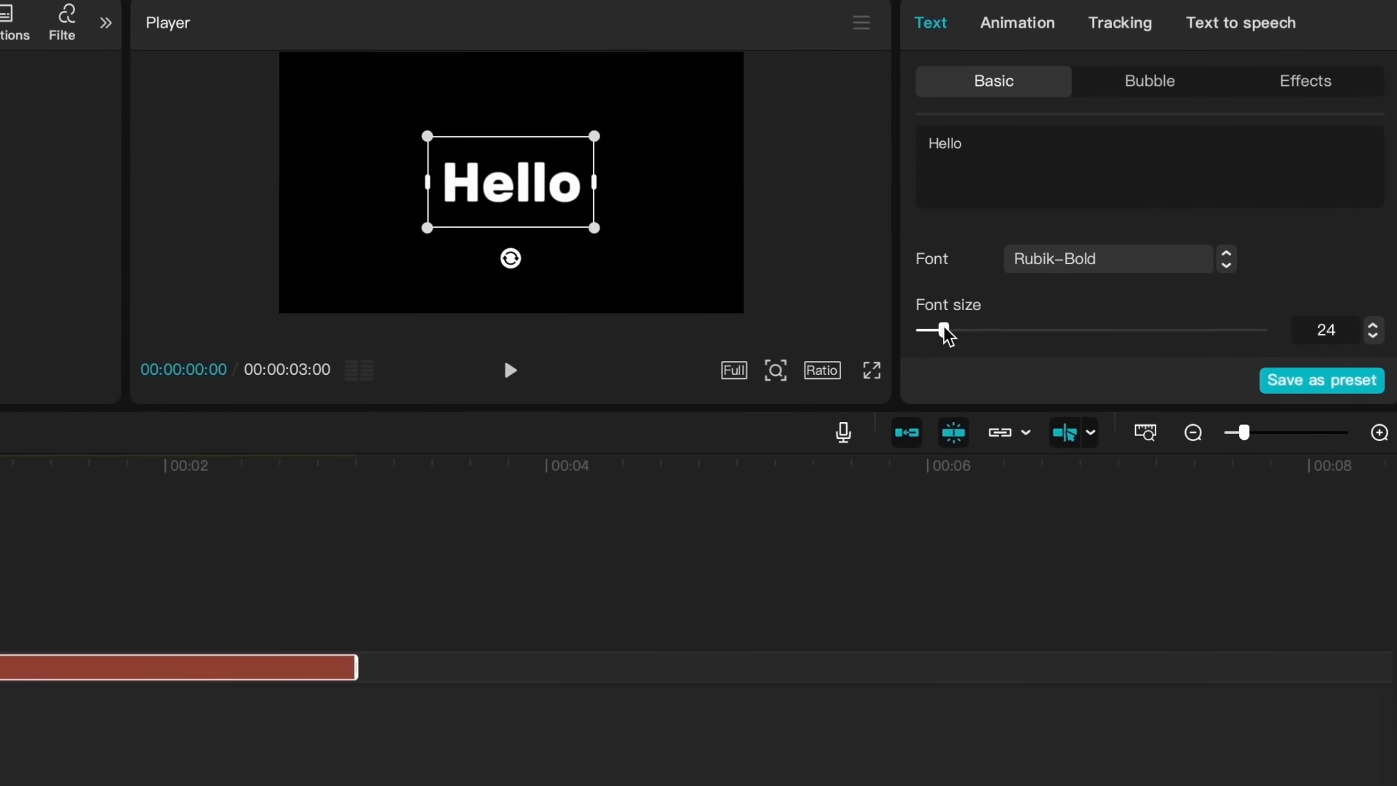
Enlarge the player and text settings area and change the Hello text's fill colour to bright yellow
drag(976, 407, 982, 583)
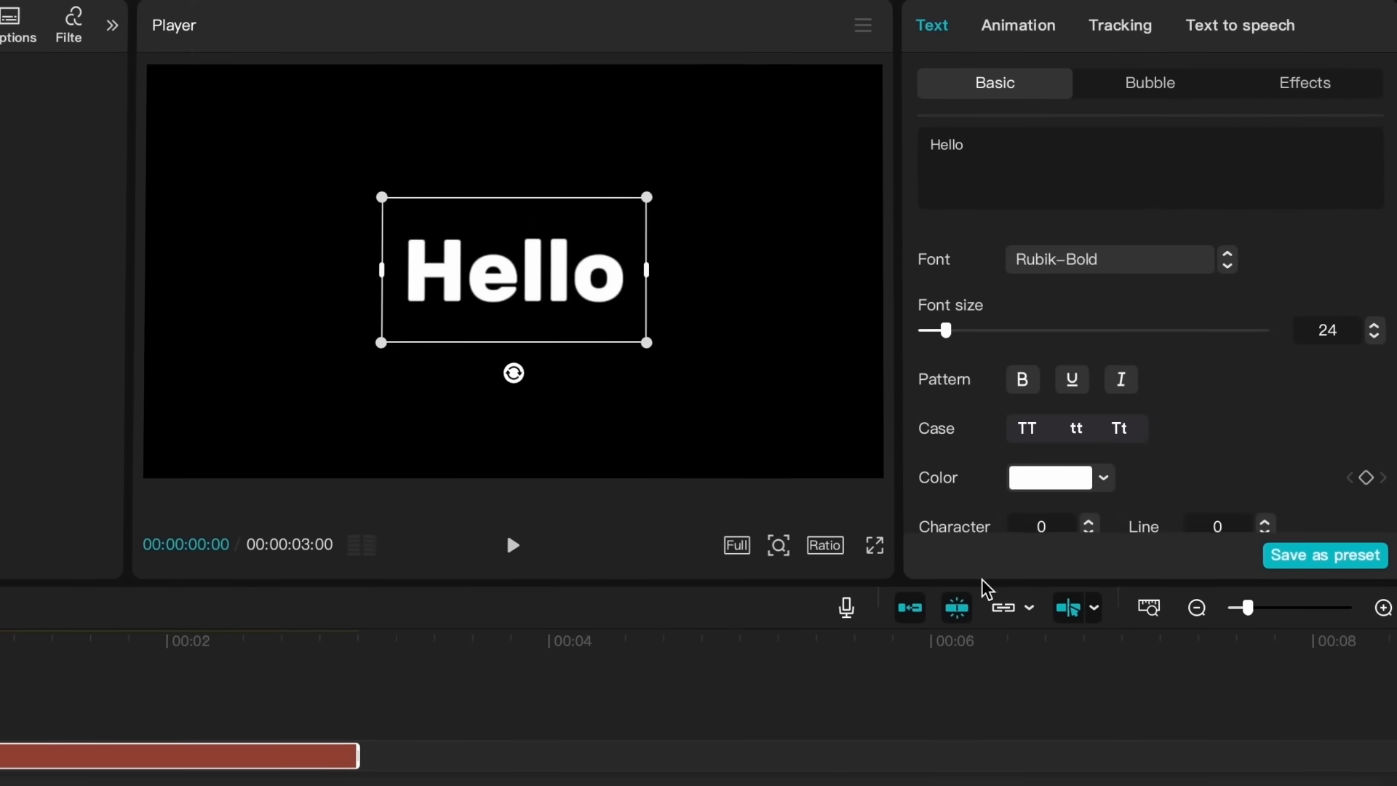
scroll(1084, 446, down, 3)
click(1055, 351)
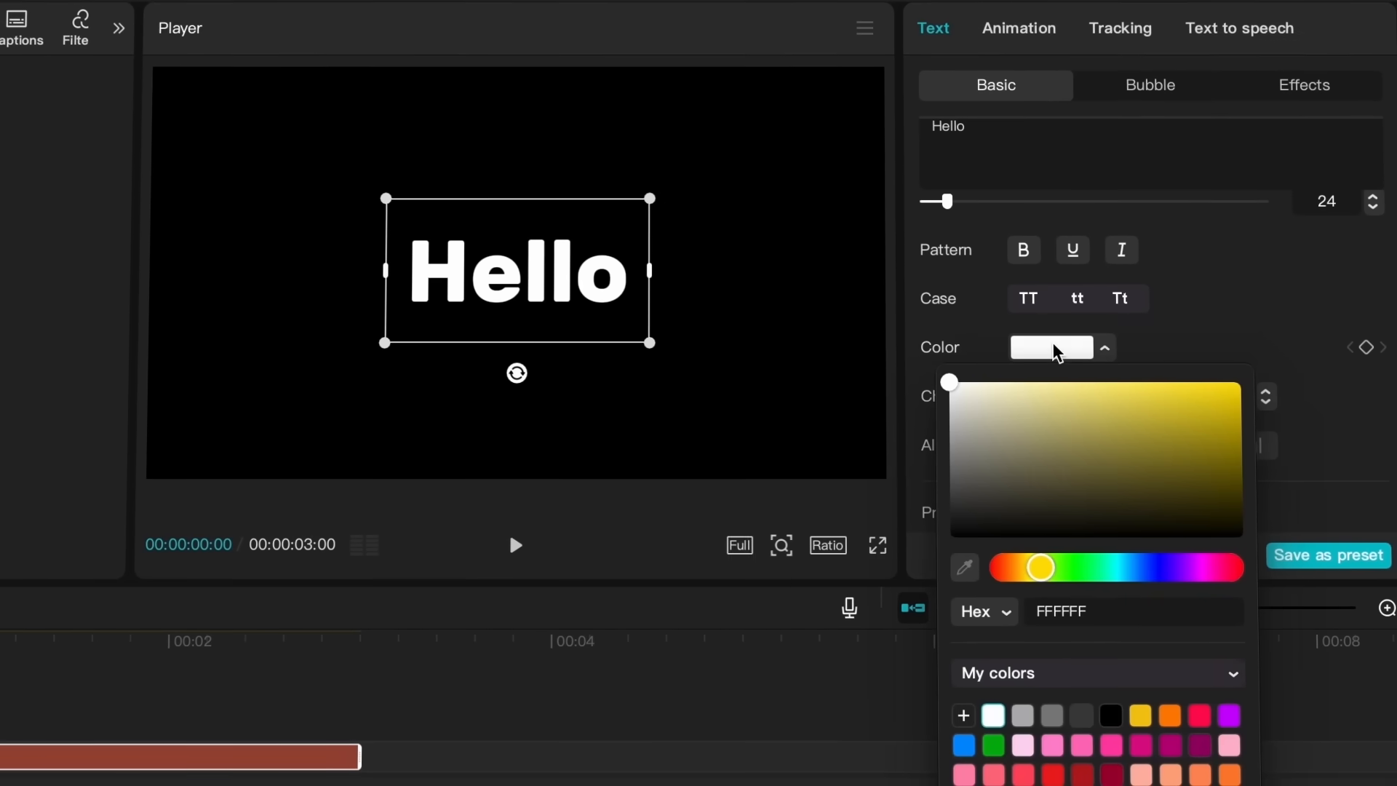
click(1188, 403)
drag(1191, 406, 1241, 381)
click(1223, 315)
Enable the non-Pro Glow style on the Hello text with yellow colour, intensity 35 and range 85
scroll(1210, 352, down, 5)
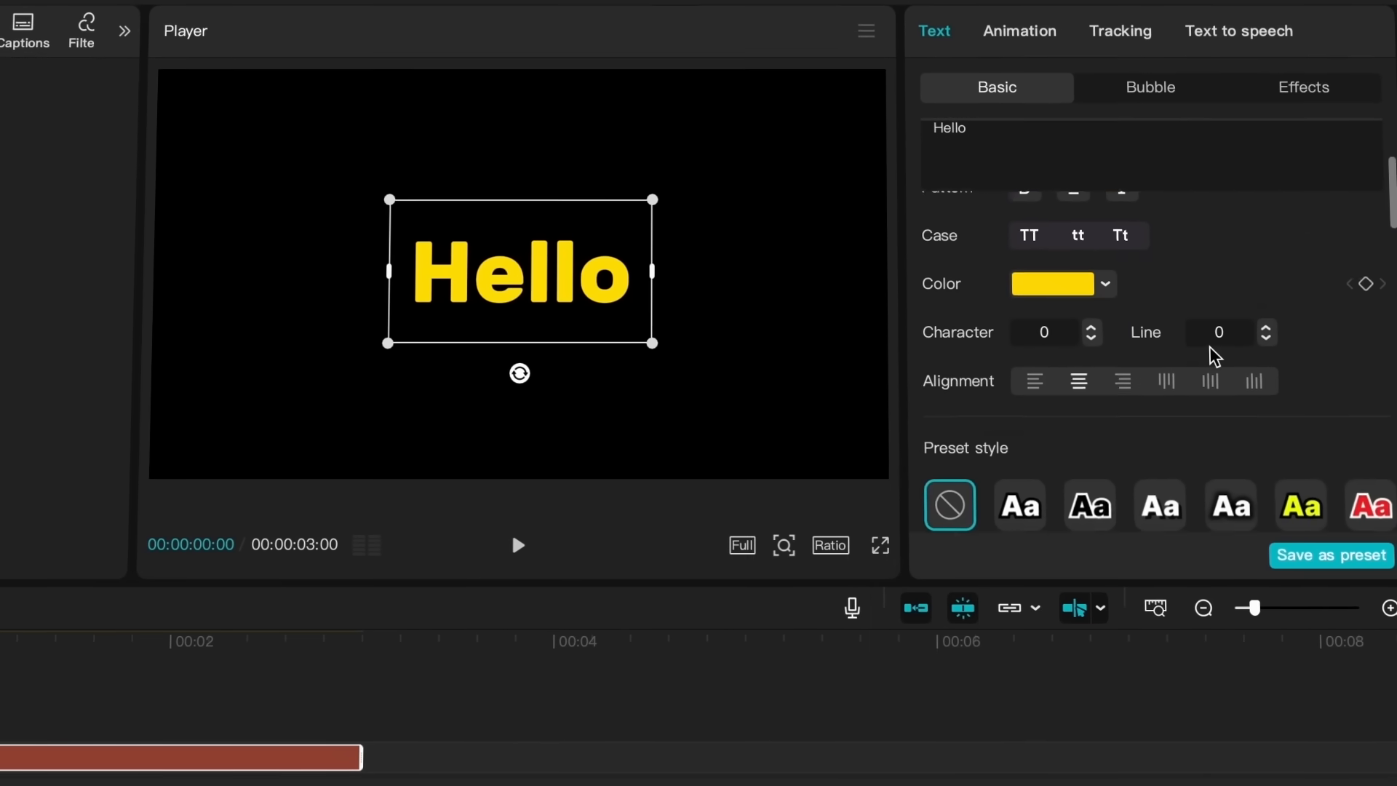
scroll(1215, 355, down, 10)
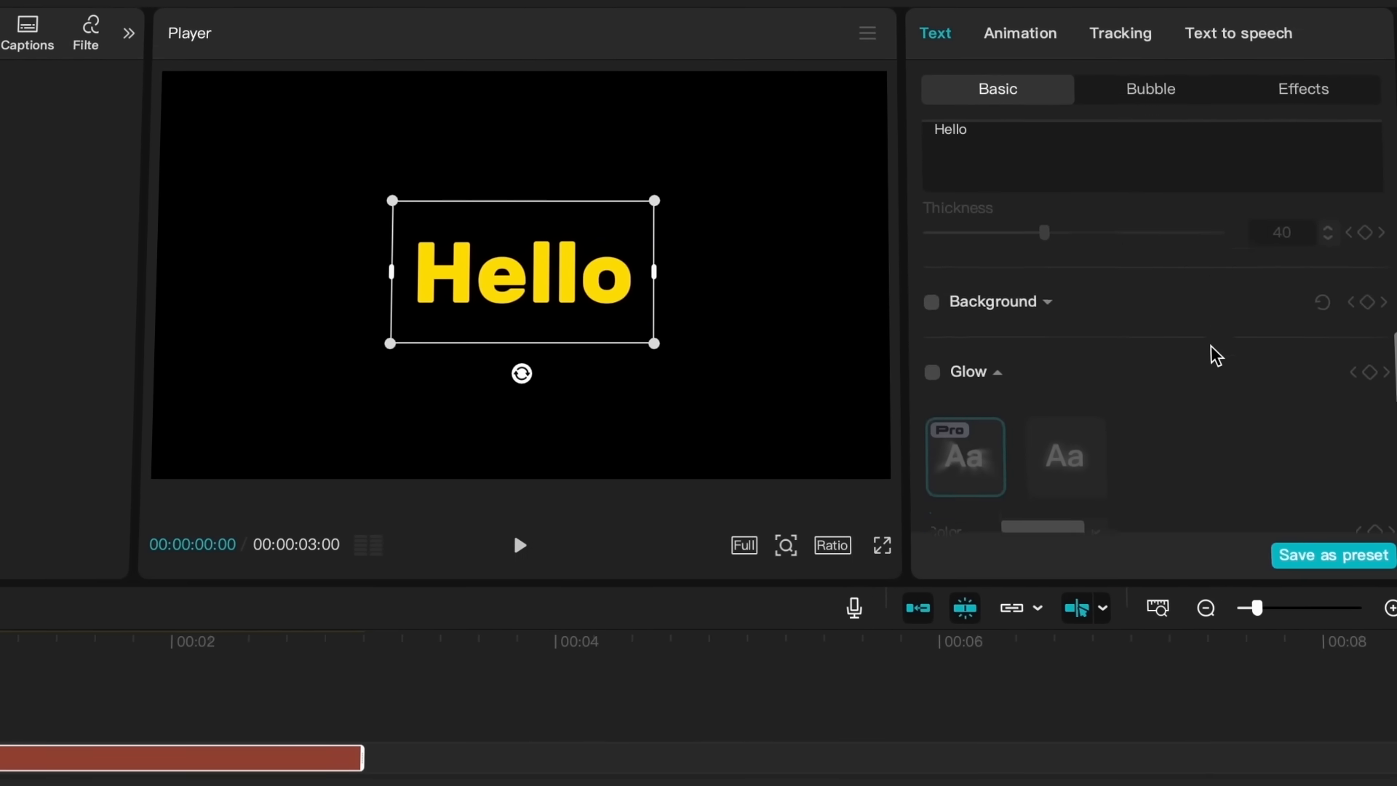
scroll(1217, 355, up, 2)
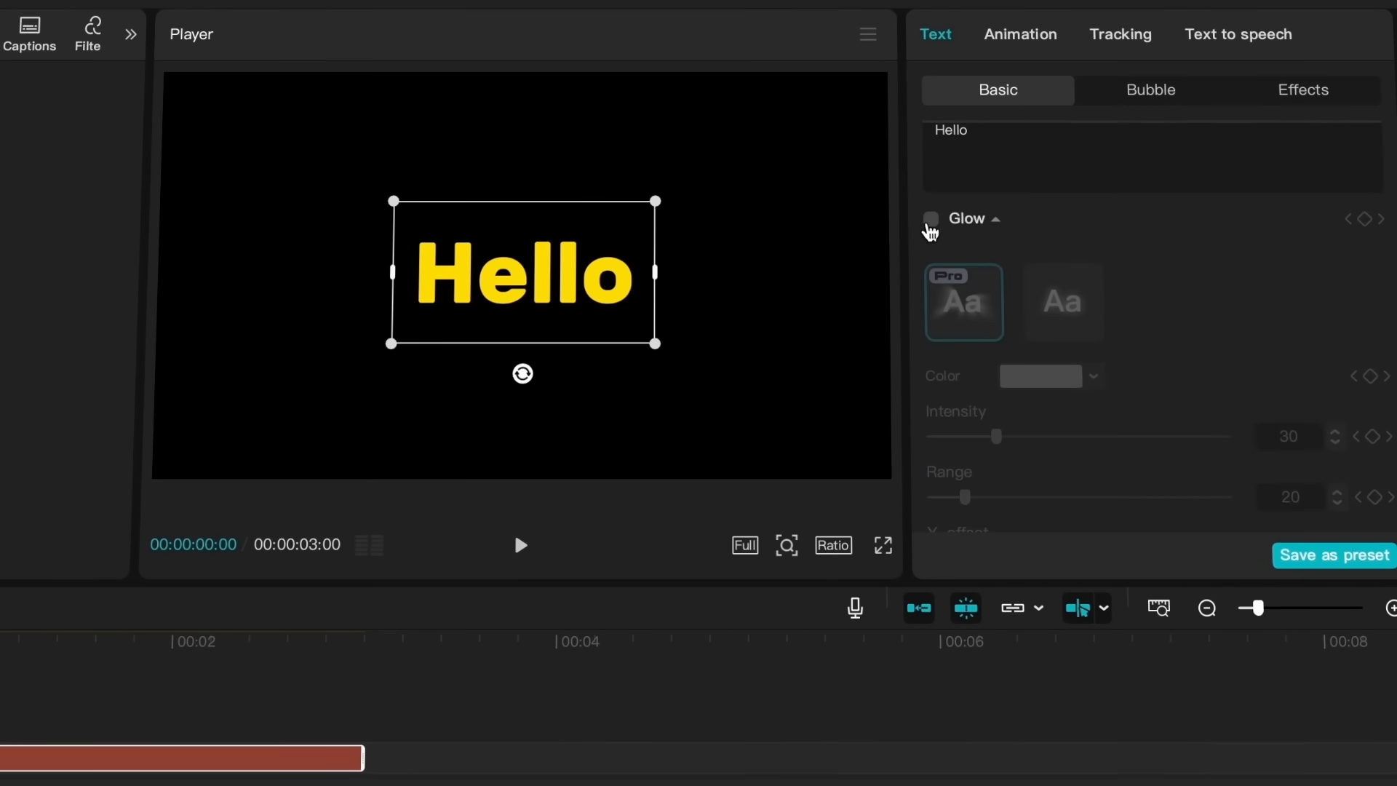
click(931, 218)
click(1051, 301)
click(1286, 436)
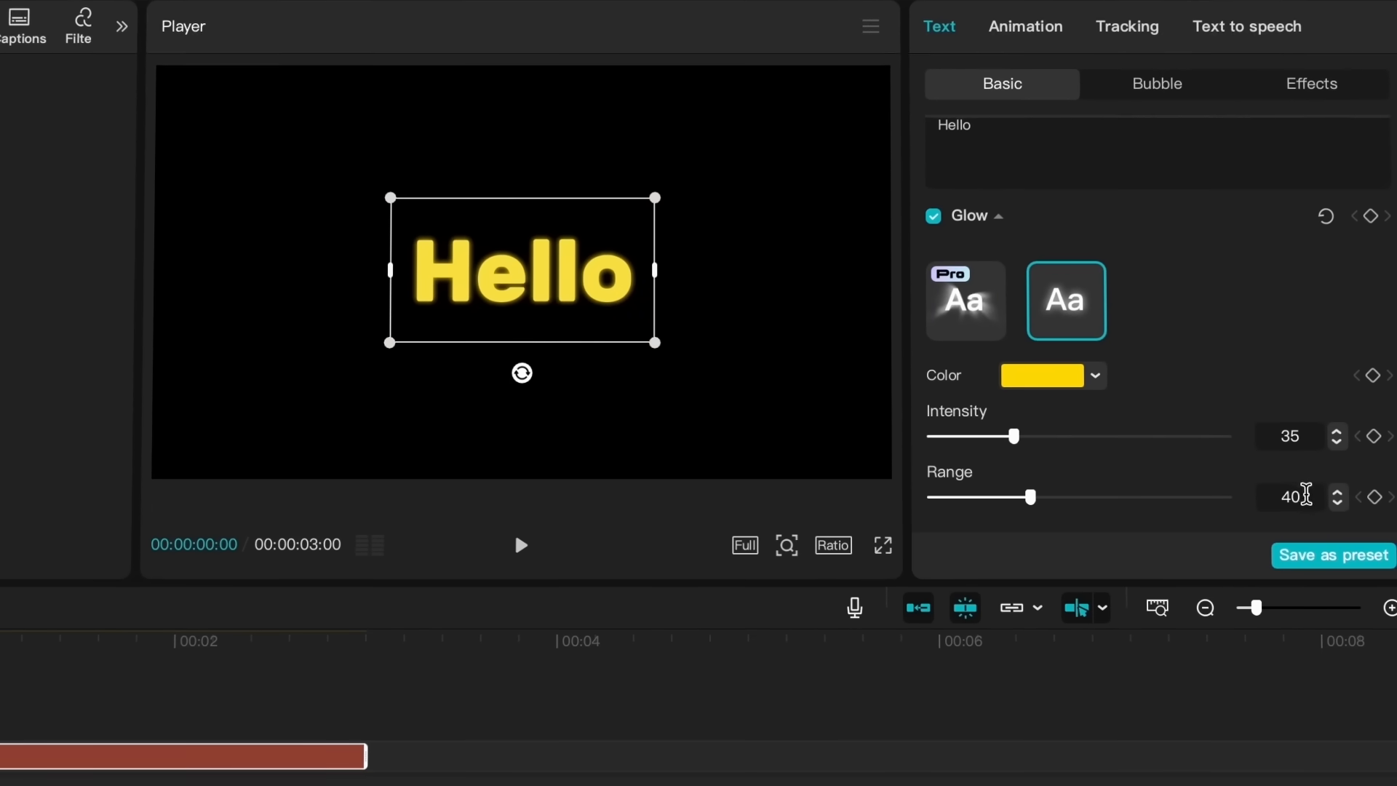
text(85)
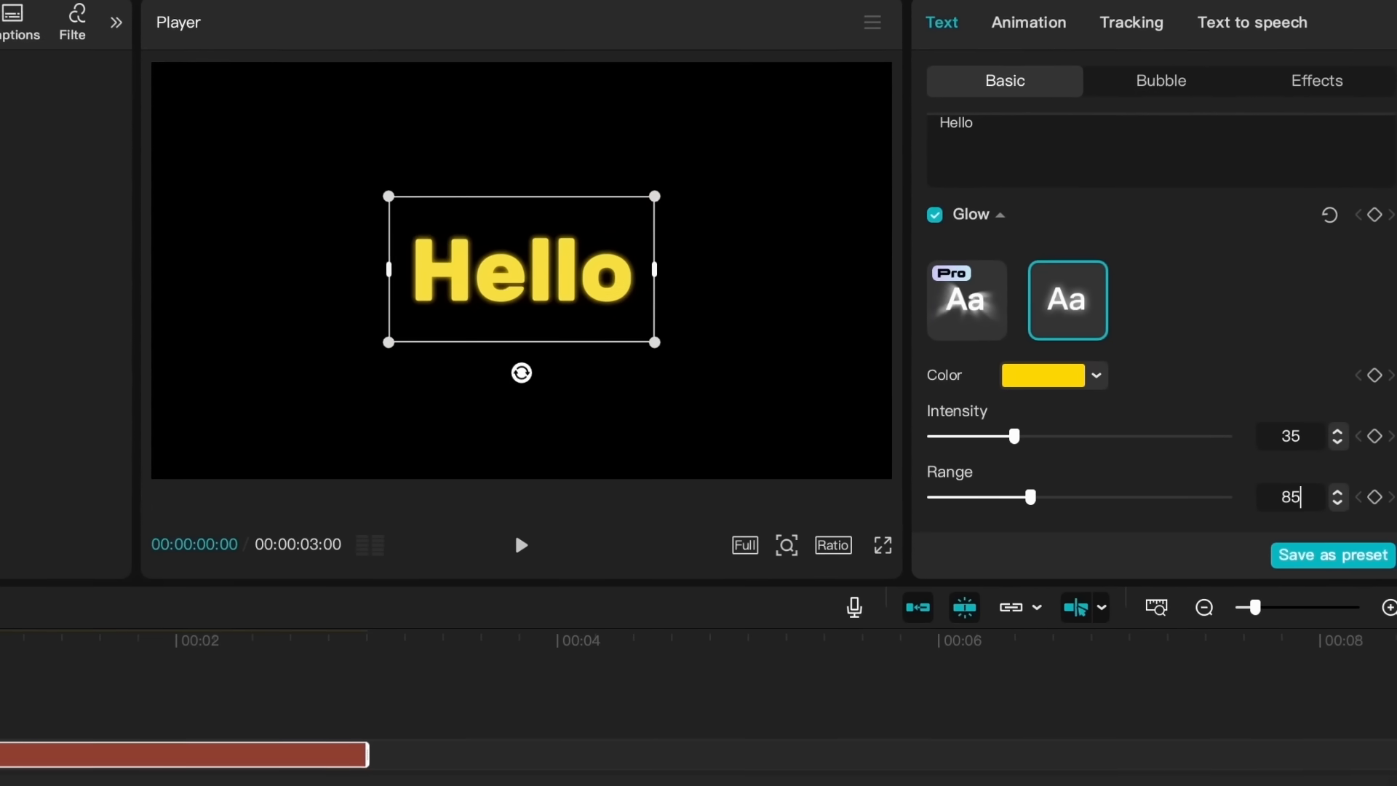
key(Return)
Turn the Hello text into a compound clip and apply a Circle mask to it
drag(654, 342, 693, 363)
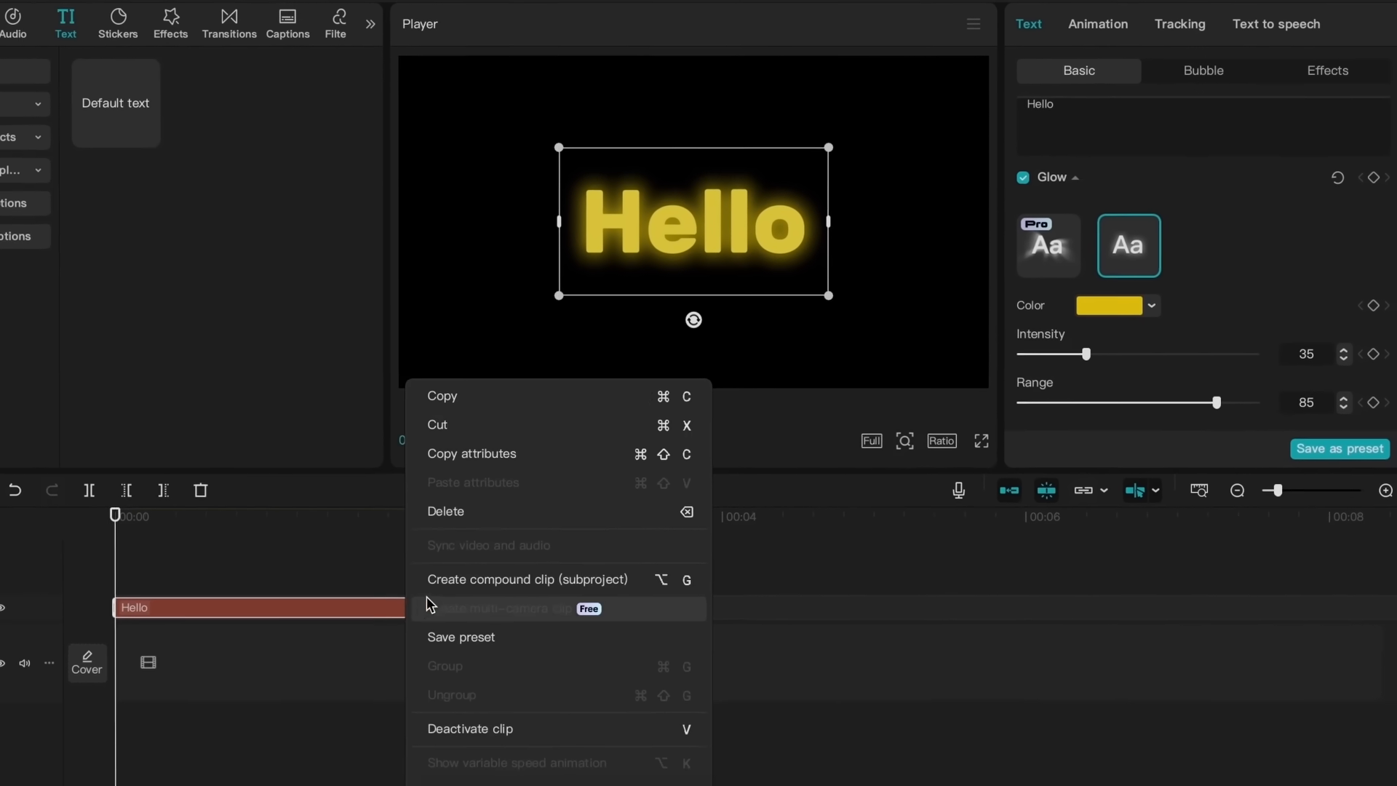
click(425, 597)
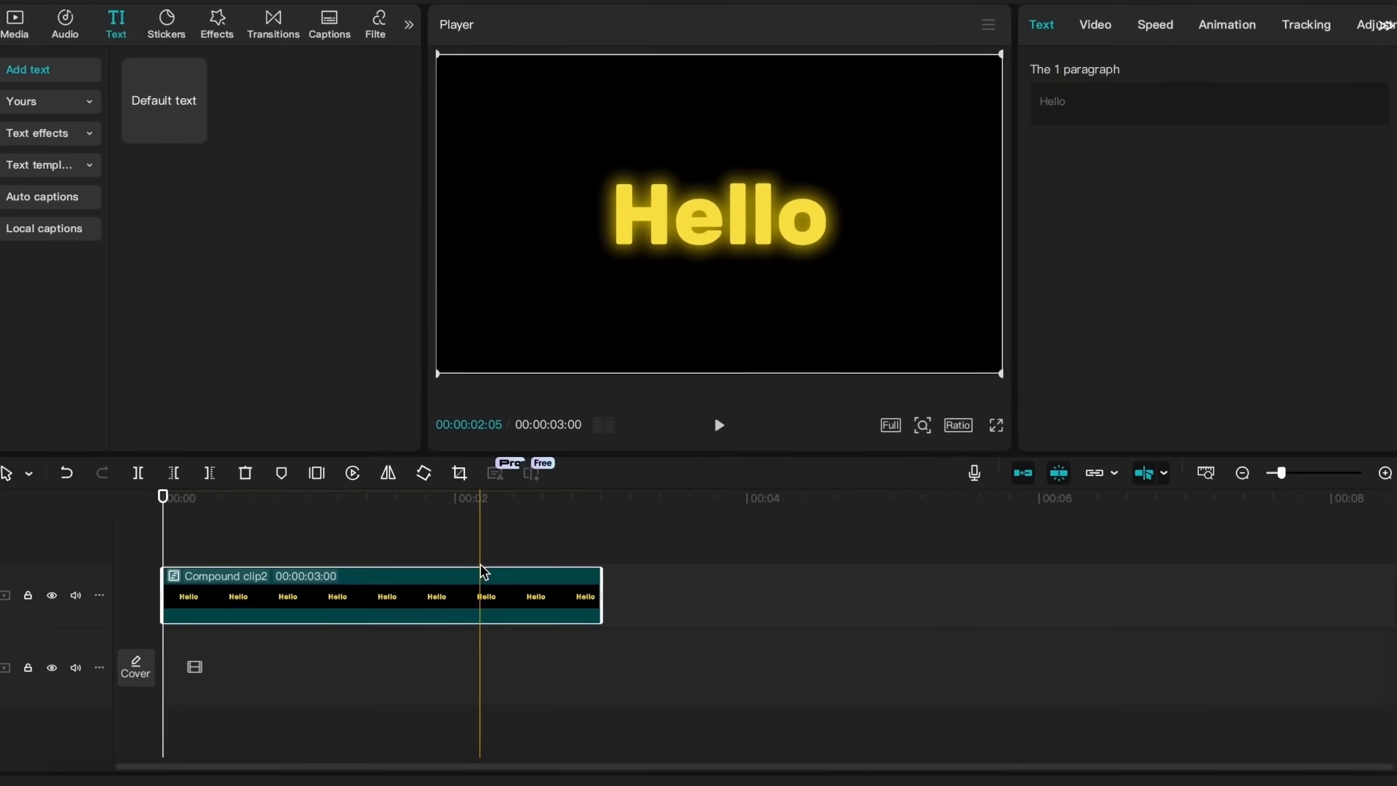
click(1095, 29)
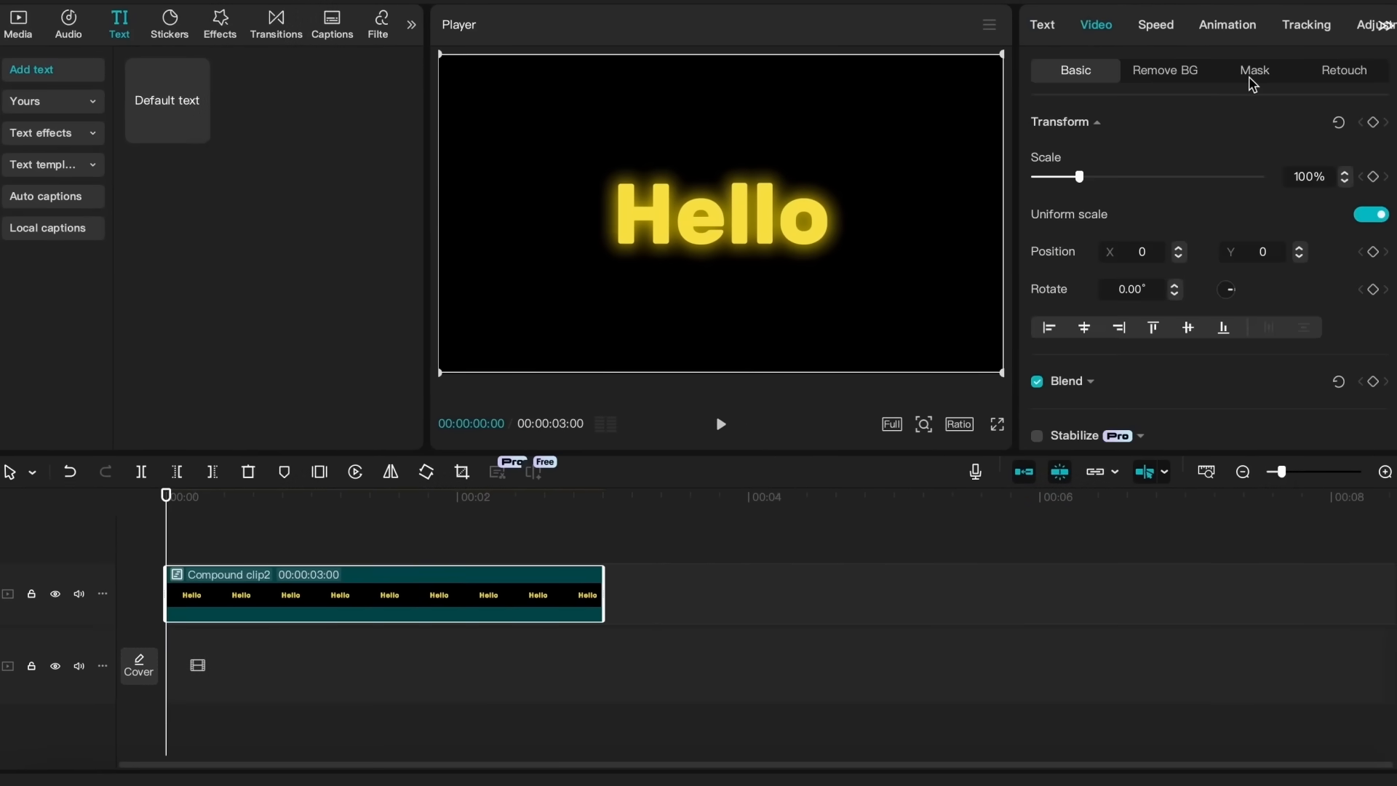
click(1253, 71)
click(1097, 154)
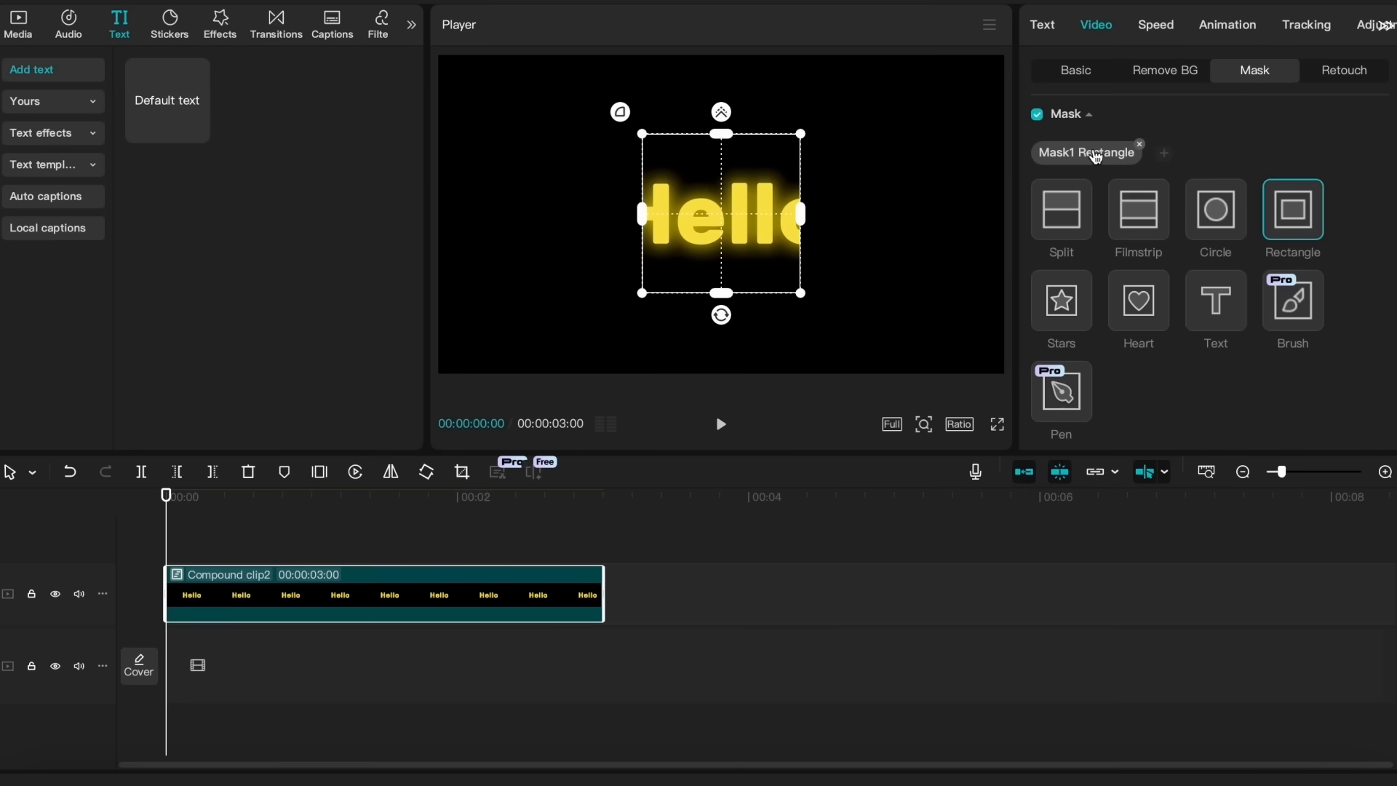
click(1216, 215)
scroll(1217, 219, down, 4)
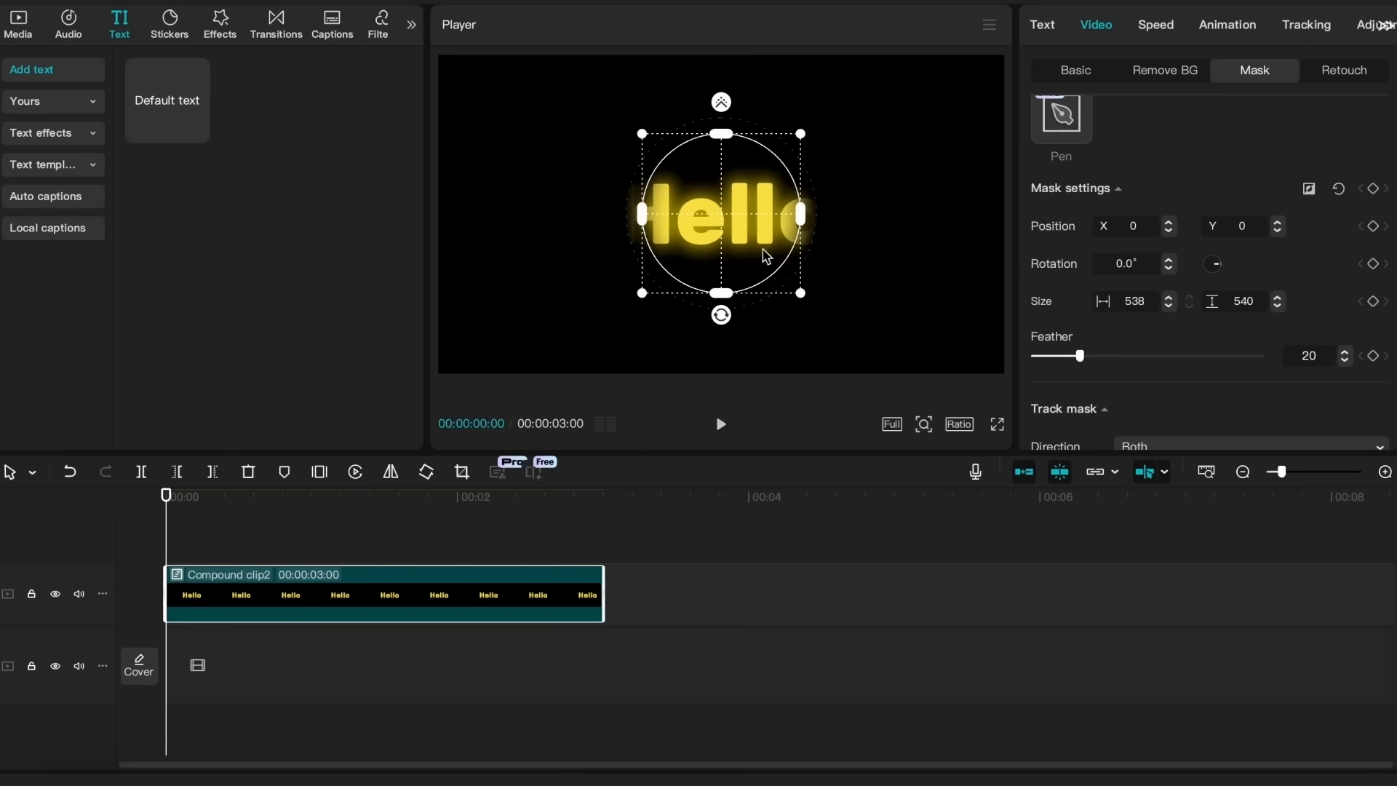
Shrink the circle mask to about 316 × 317 and keyframe its position from above the text across the letters, ending near the centre at 00:00:02:26
drag(800, 295, 769, 278)
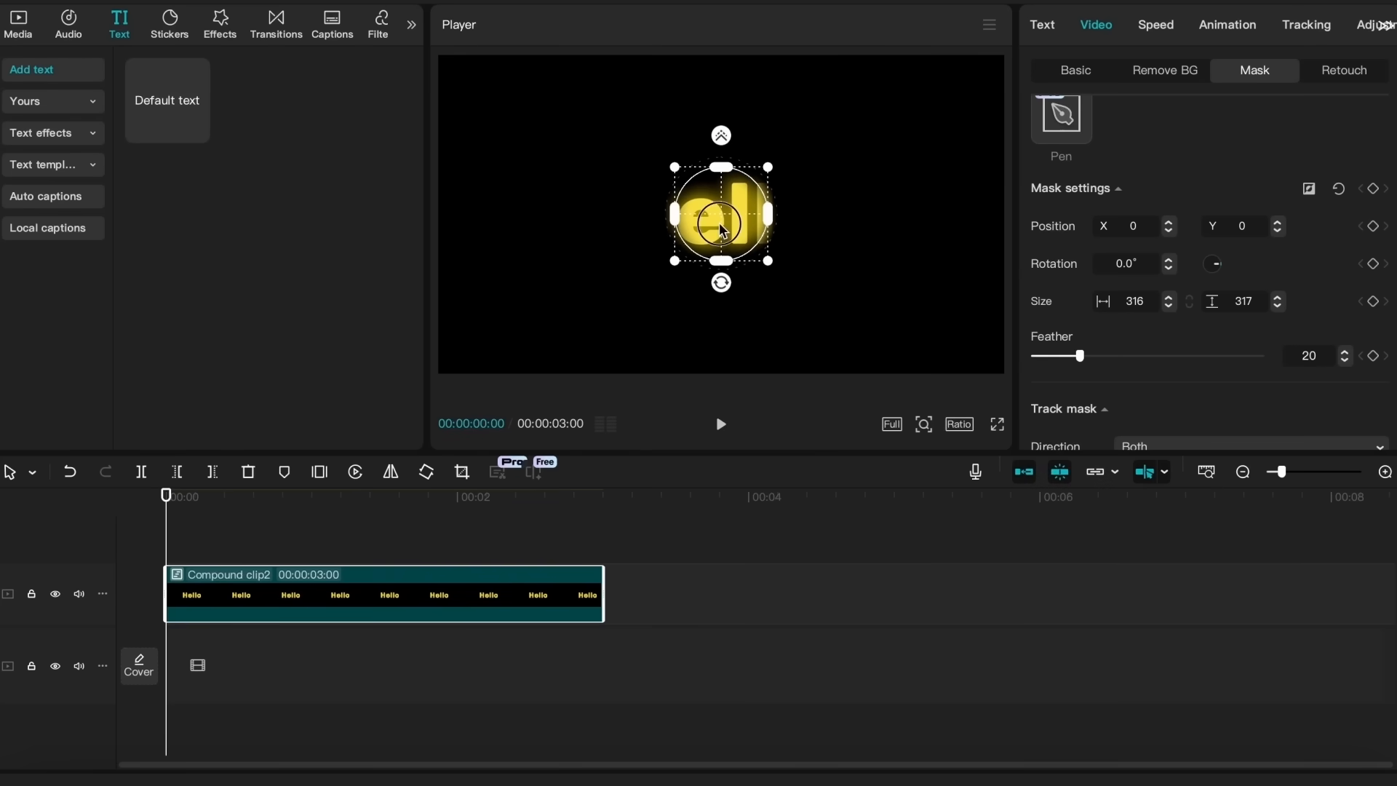
drag(722, 231, 563, 154)
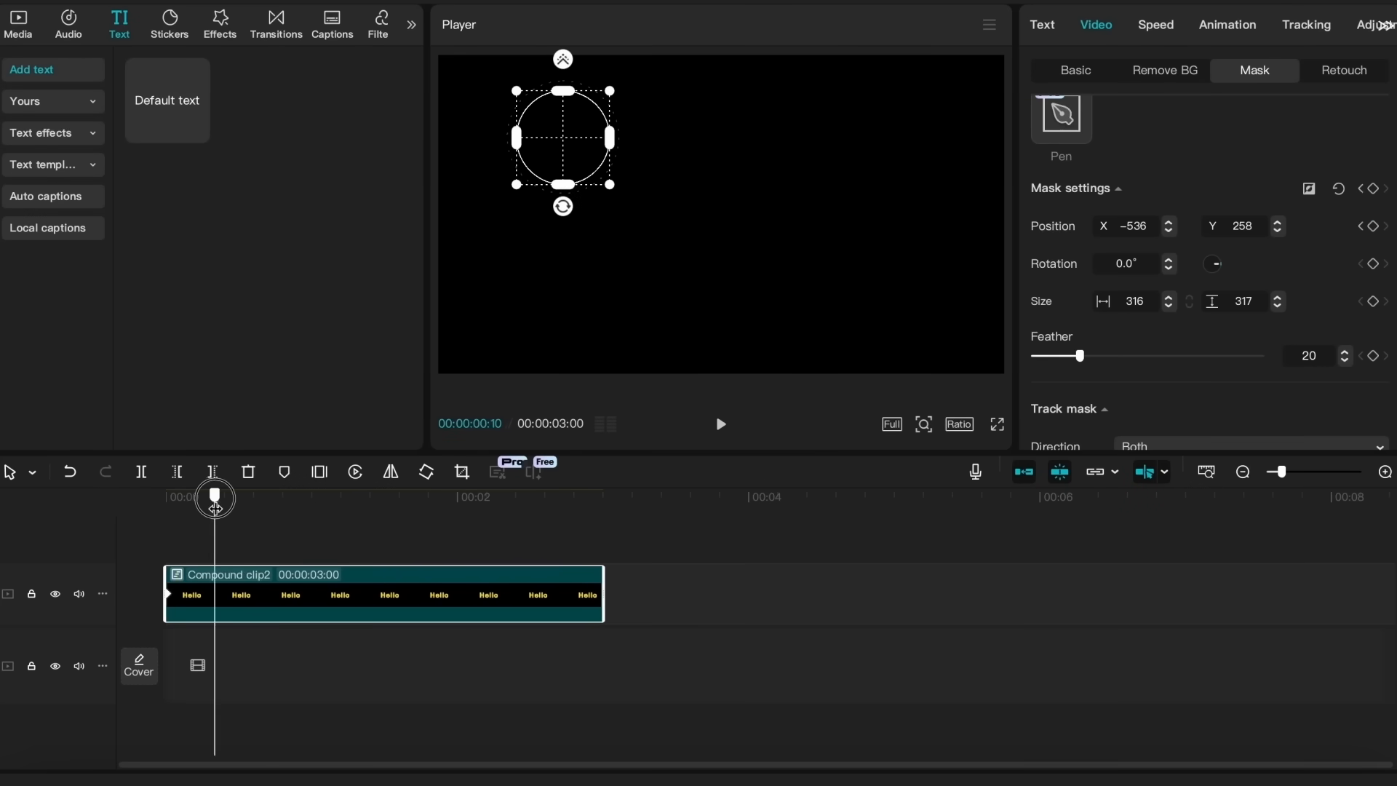
drag(214, 502, 263, 502)
drag(351, 517, 321, 517)
drag(710, 213, 613, 224)
drag(408, 501, 476, 502)
drag(609, 227, 799, 251)
drag(477, 502, 583, 502)
drag(799, 252, 703, 211)
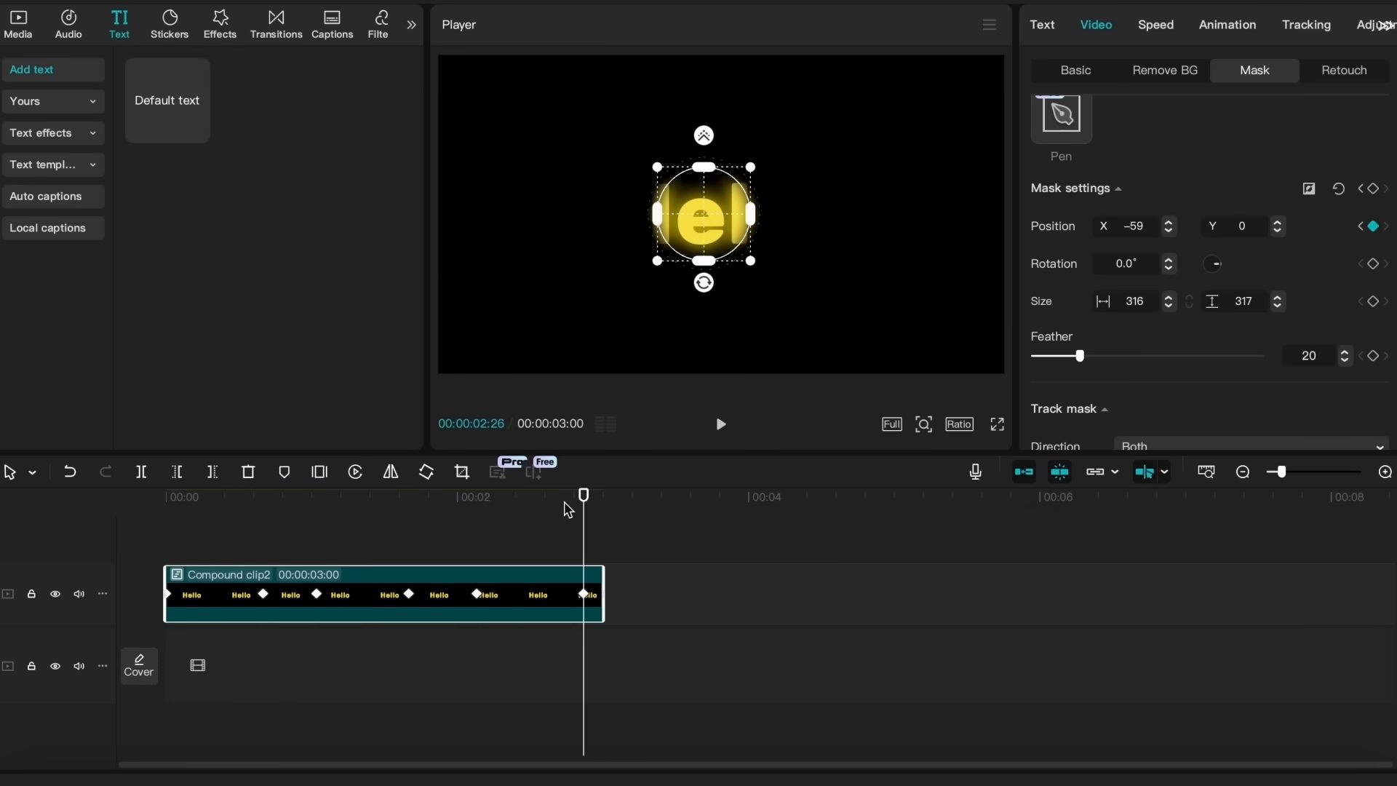
Keyframe the mask's size at 00:00:02:04, enlarge it to about 942 × 947 at 00:00:02:26, and preview the reveal
drag(530, 509, 477, 510)
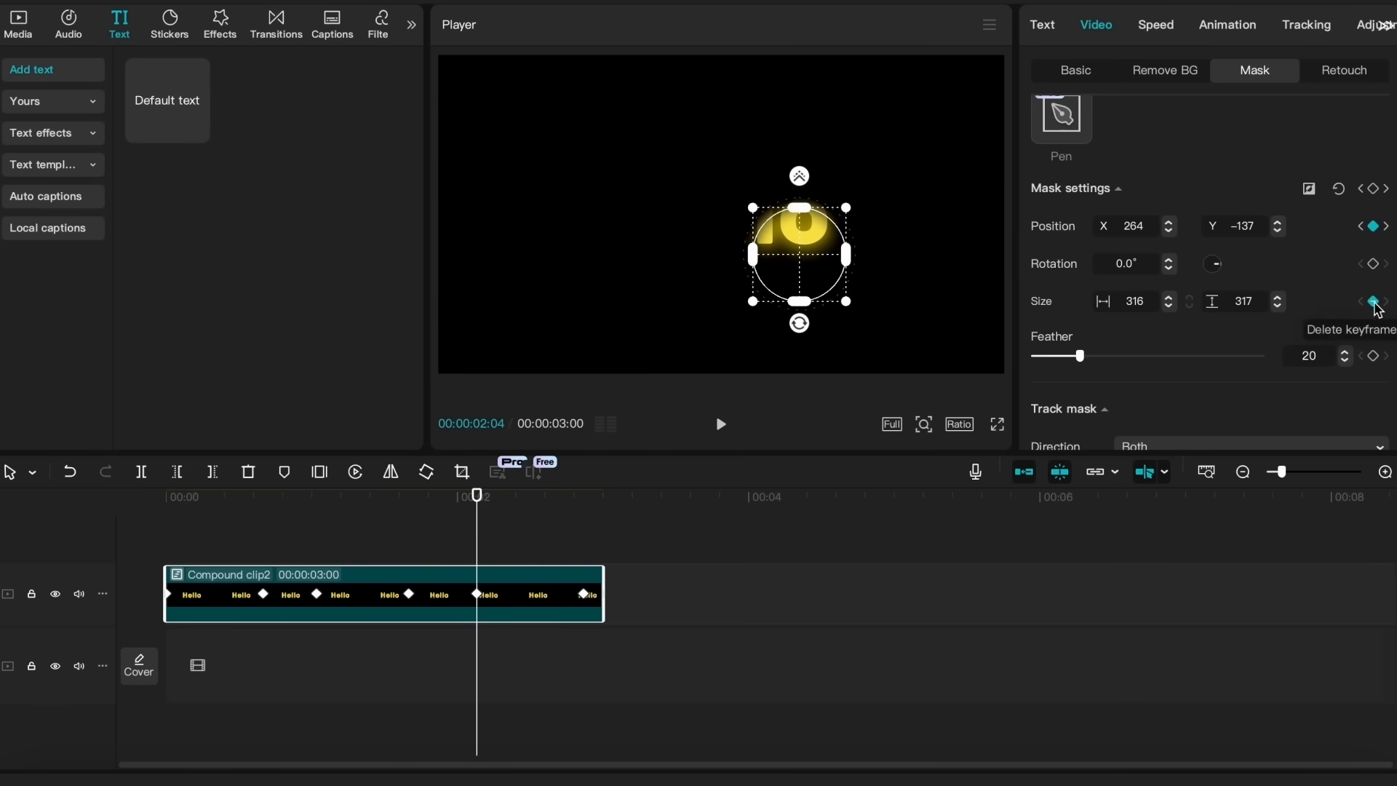
click(1373, 302)
drag(478, 509, 587, 531)
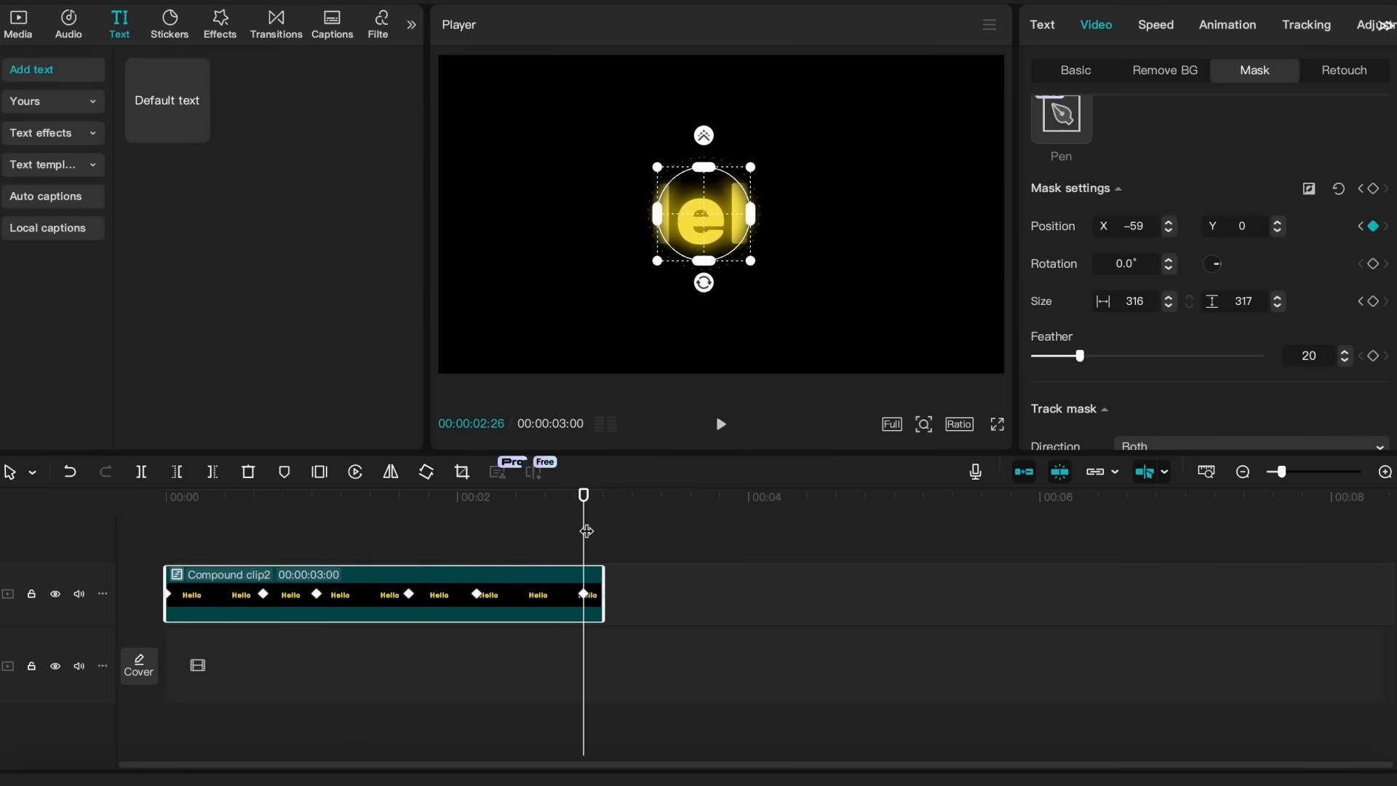
drag(755, 264, 844, 298)
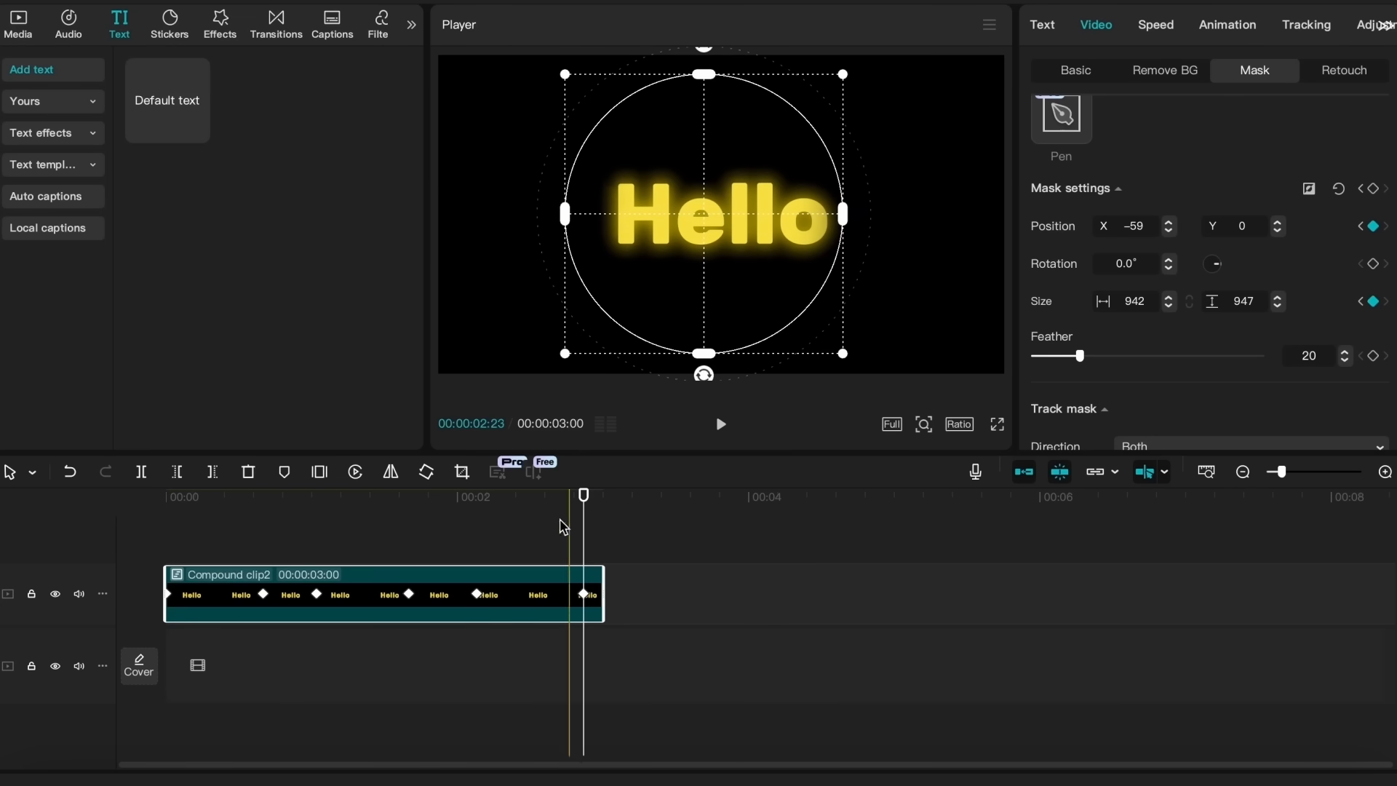
key(Home)
key(space)
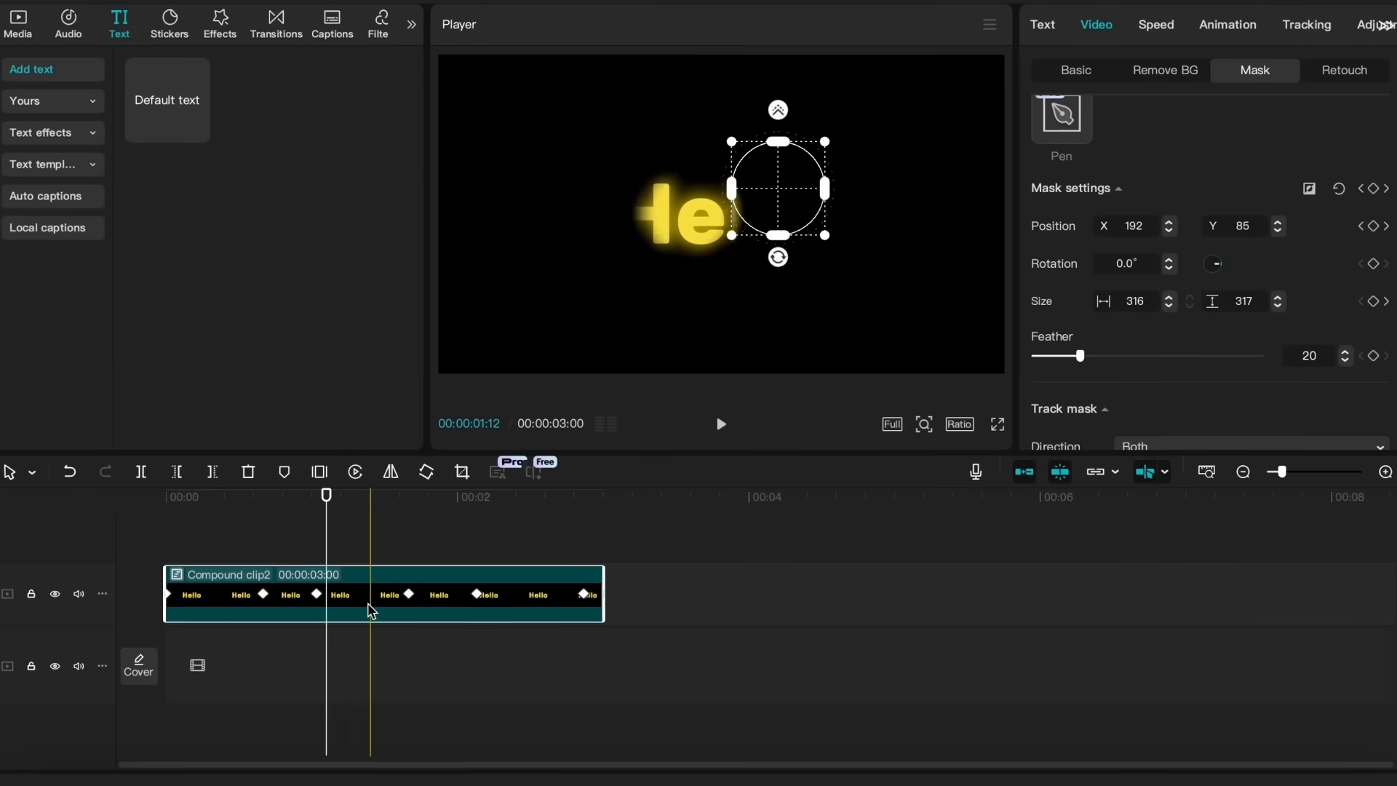
Show the compound clip's keyframe curves and apply the Cubic Out preset to all mask Position X keyframes
right_click(371, 611)
click(409, 702)
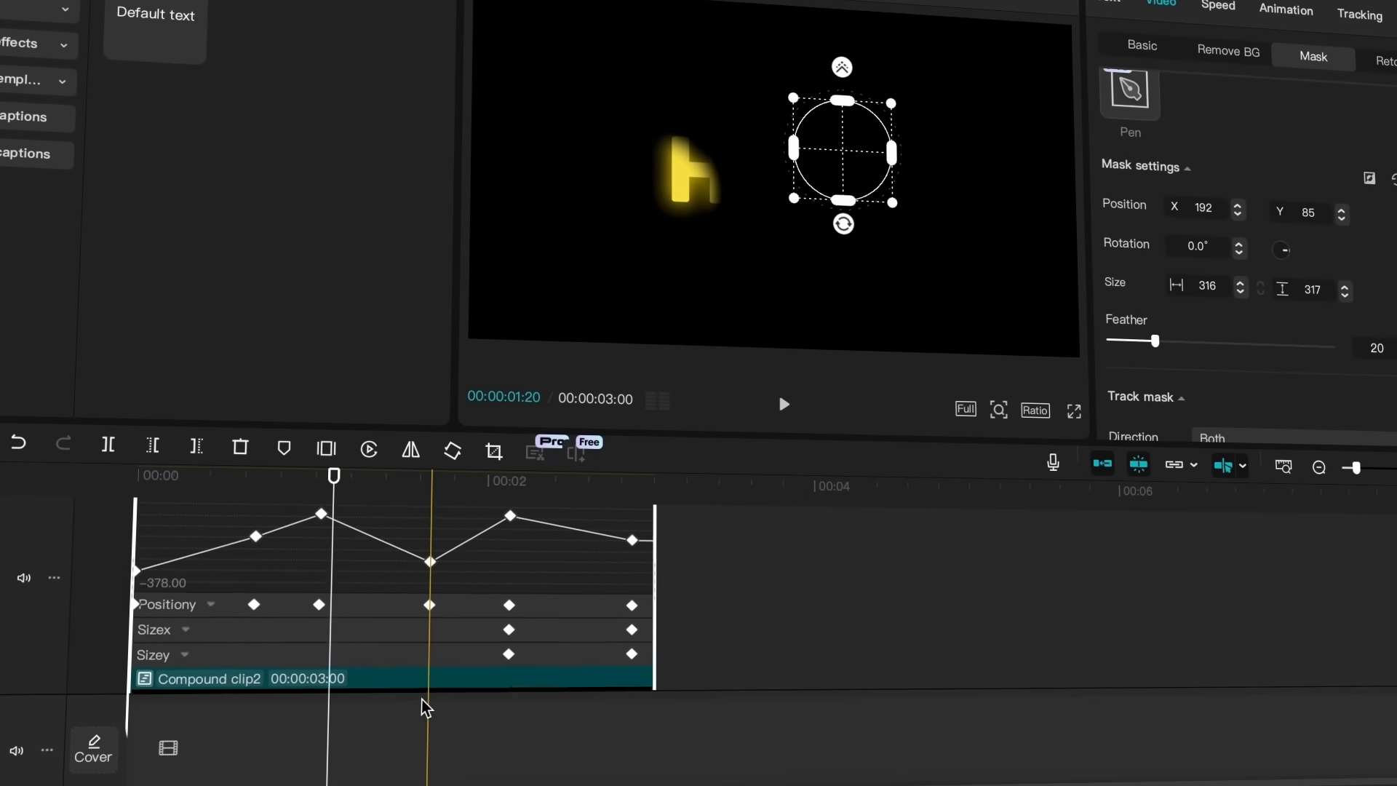
drag(600, 432, 597, 231)
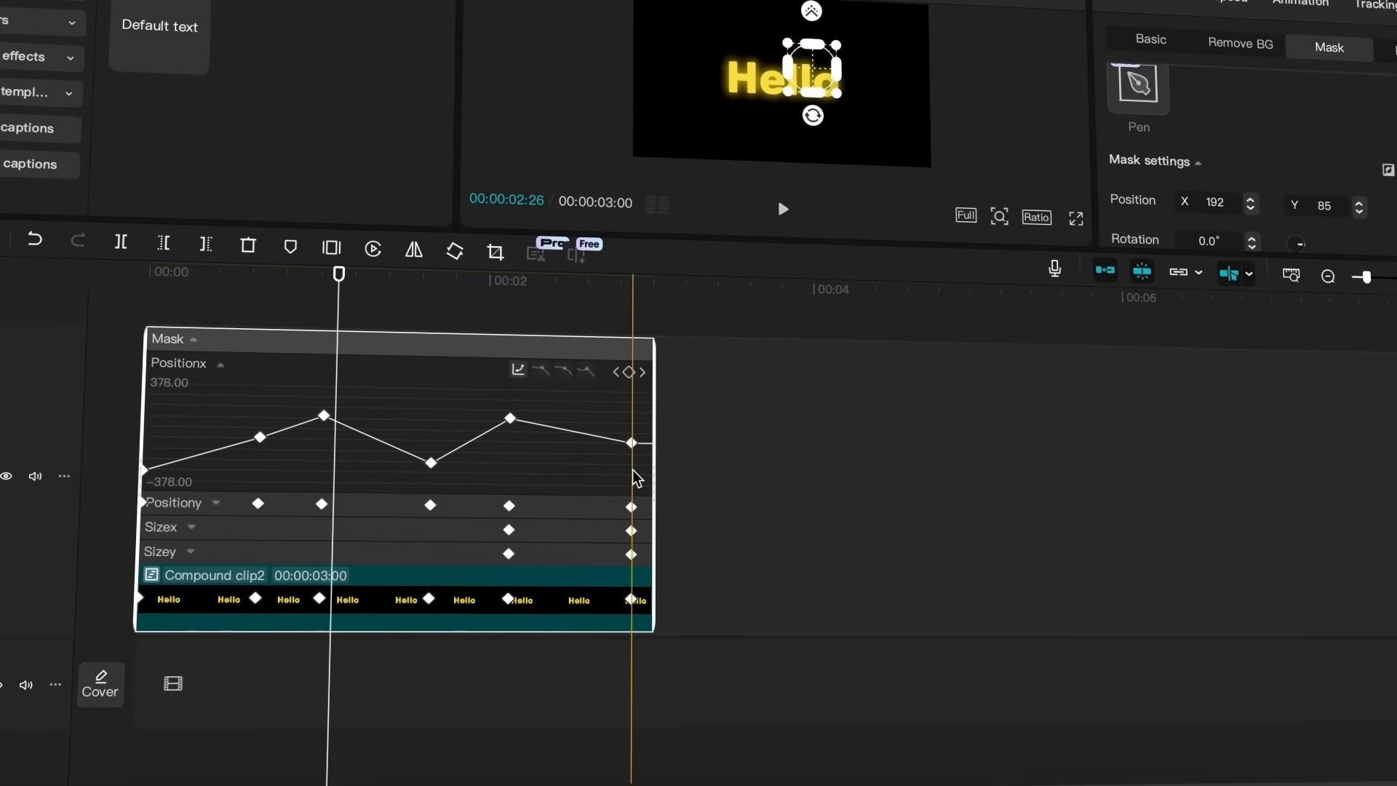
drag(644, 480, 160, 380)
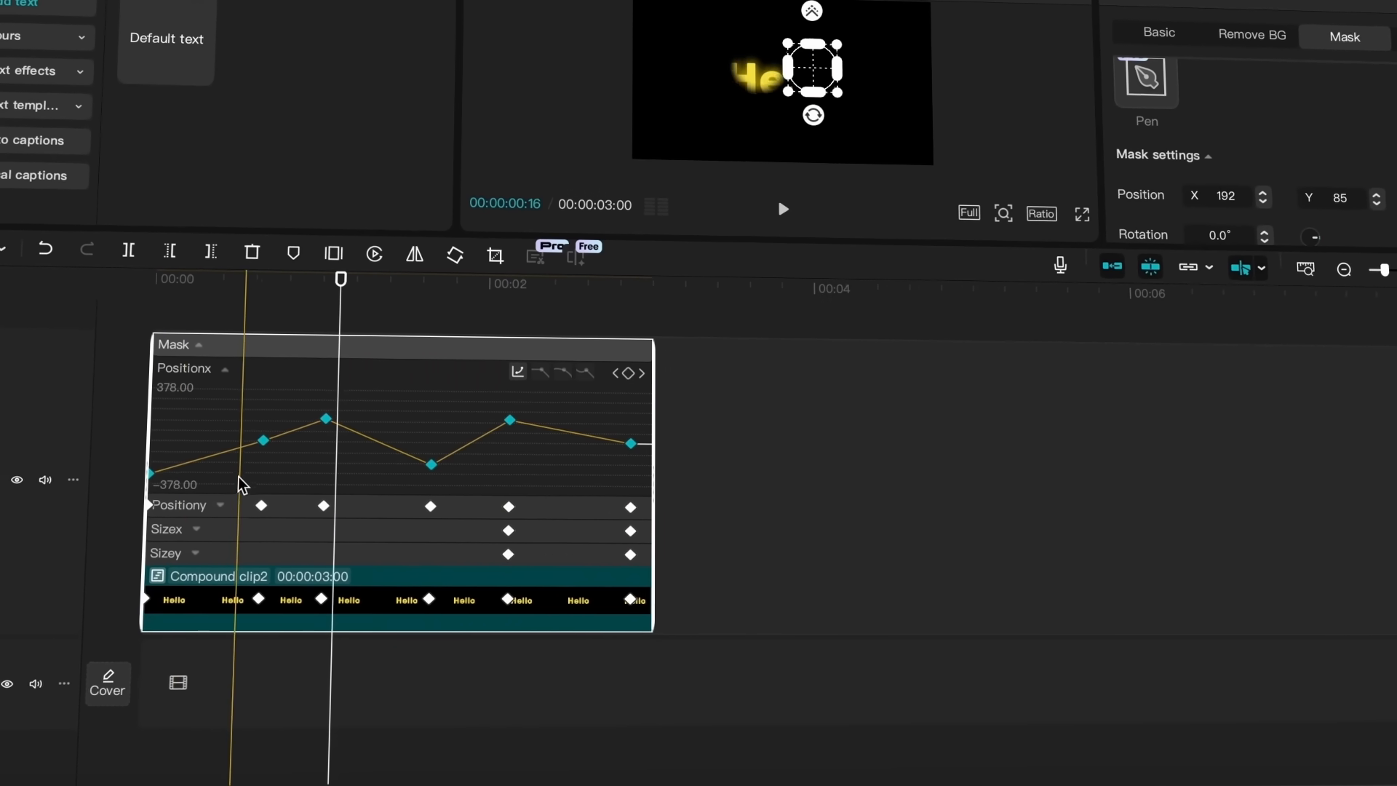
click(517, 372)
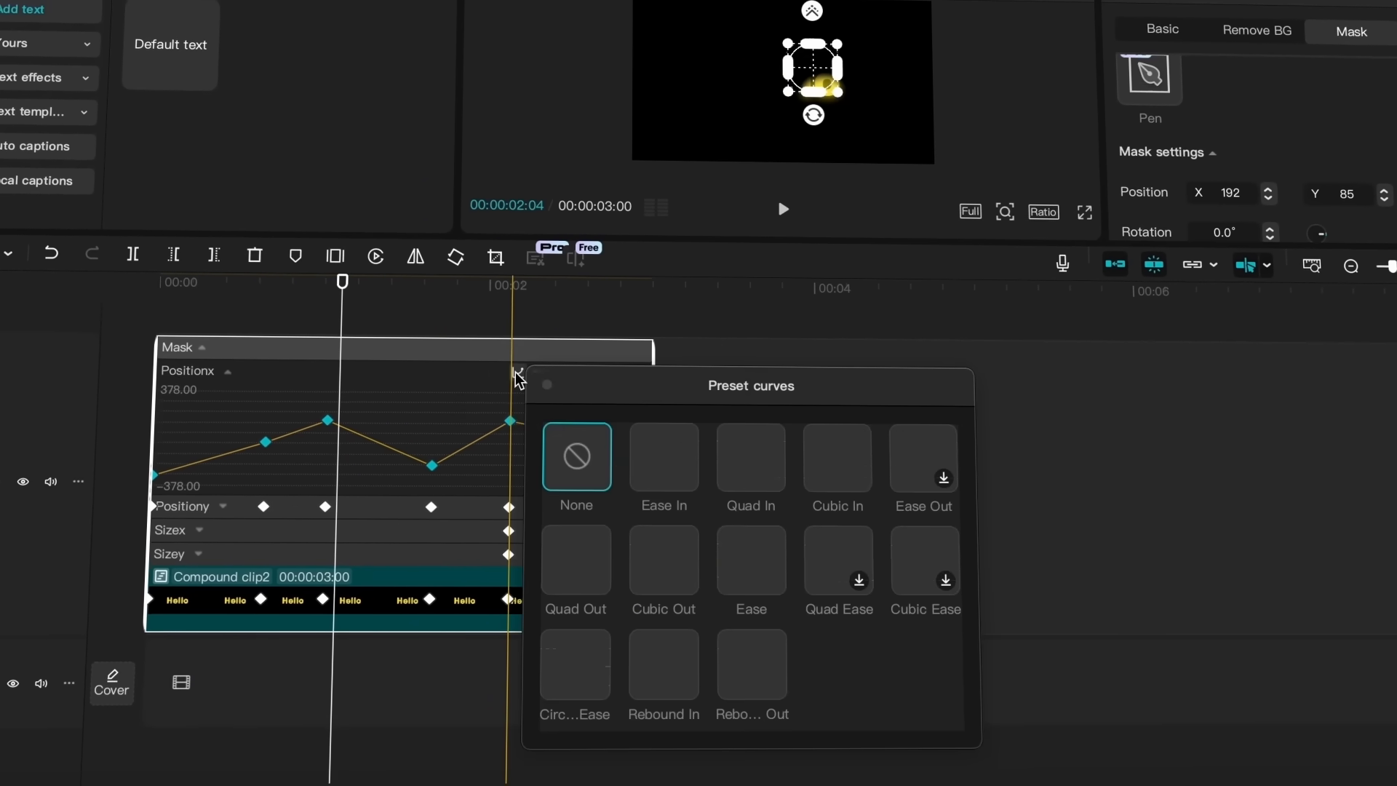
click(664, 560)
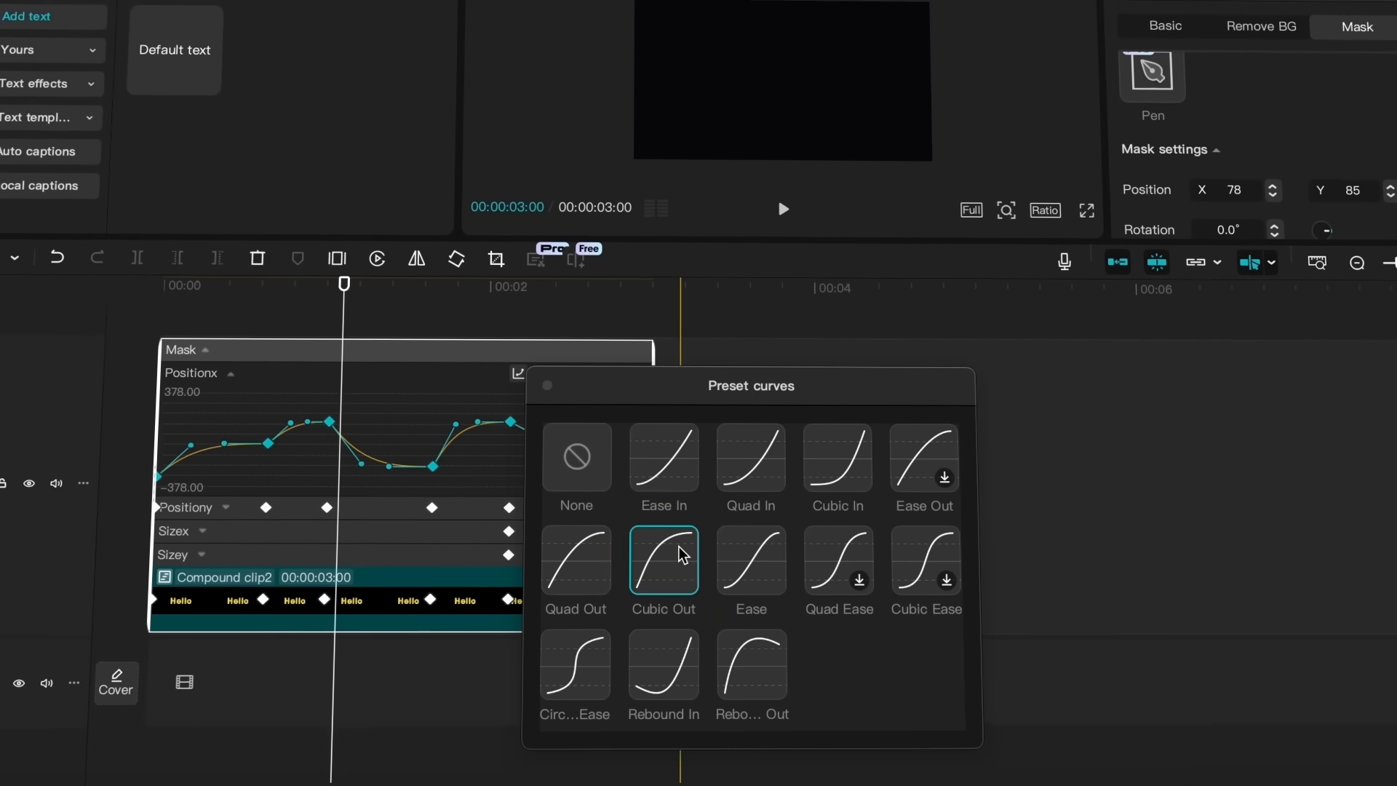
Expand the mask's Position Y curve, apply the Cubic Out preset to all its keyframes and close the presets
click(386, 508)
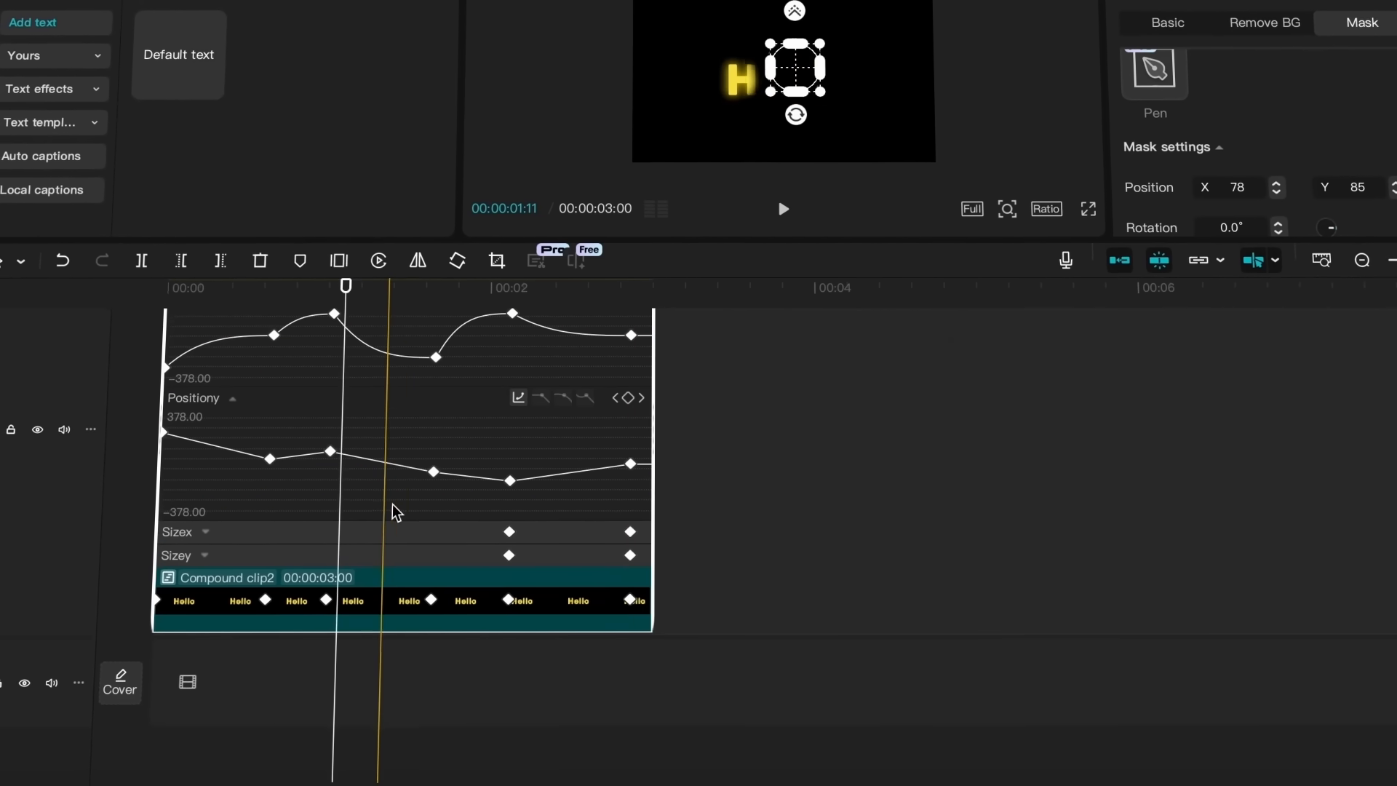
click(312, 428)
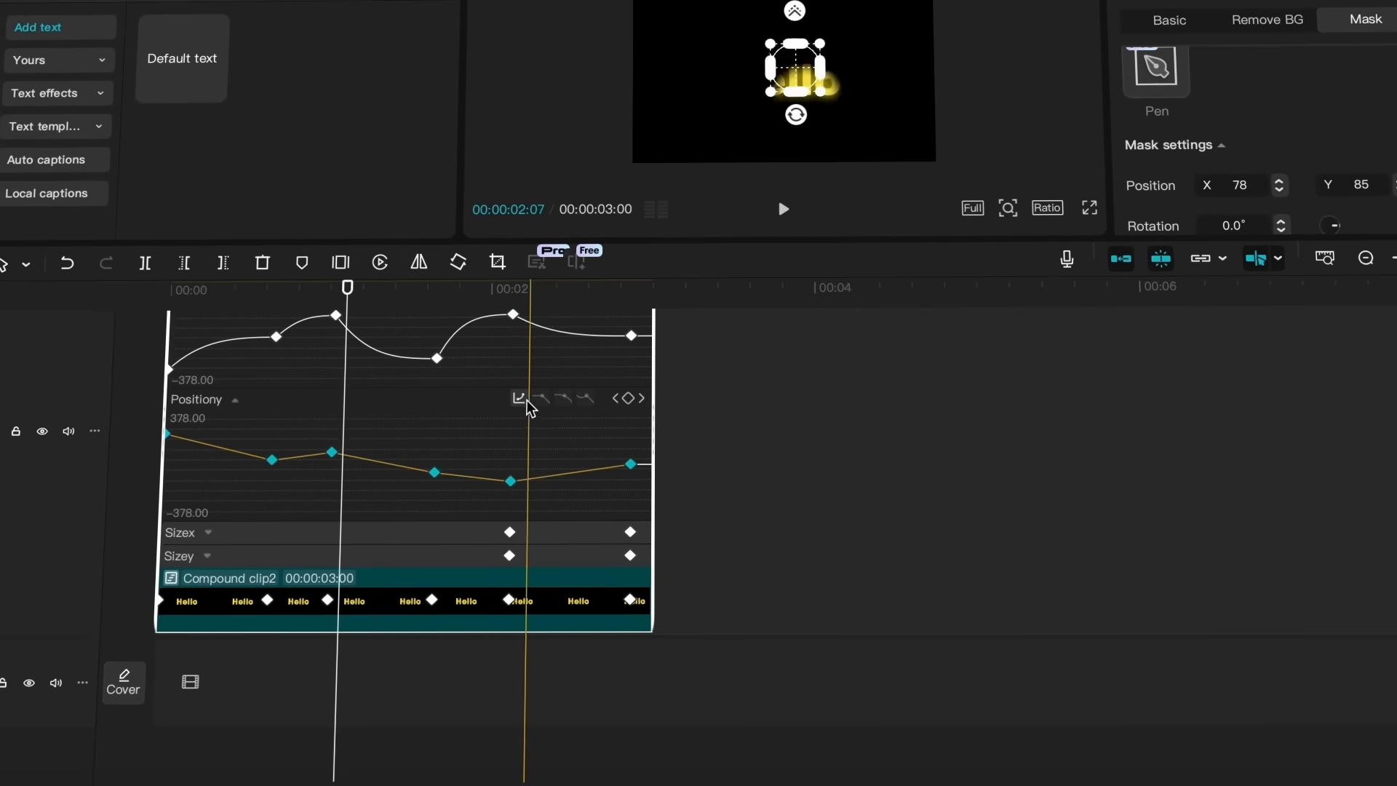
click(518, 398)
click(661, 591)
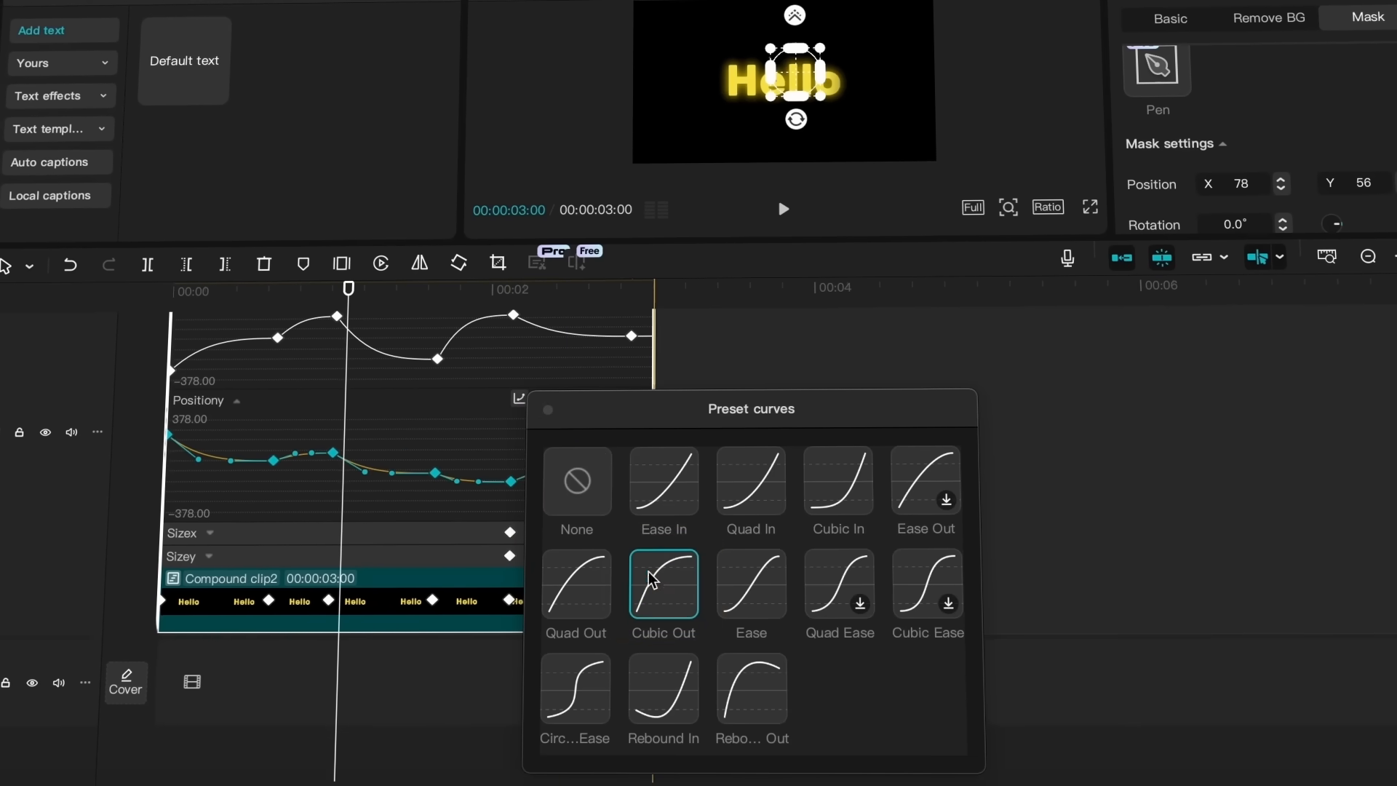
click(548, 411)
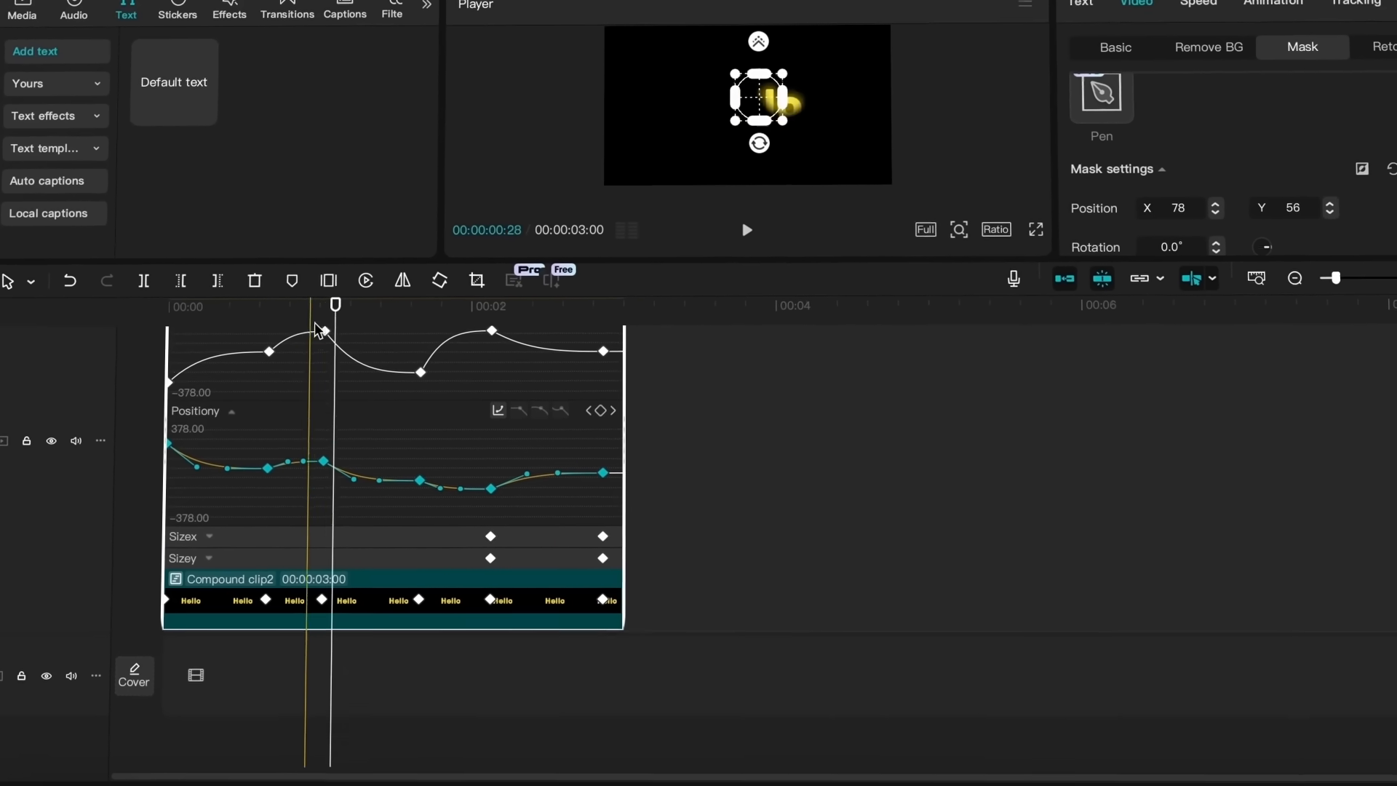
Hide the clip's keyframe curves and play the masked Hello animation from the start in full screen
click(323, 289)
drag(307, 314, 117, 339)
key(space)
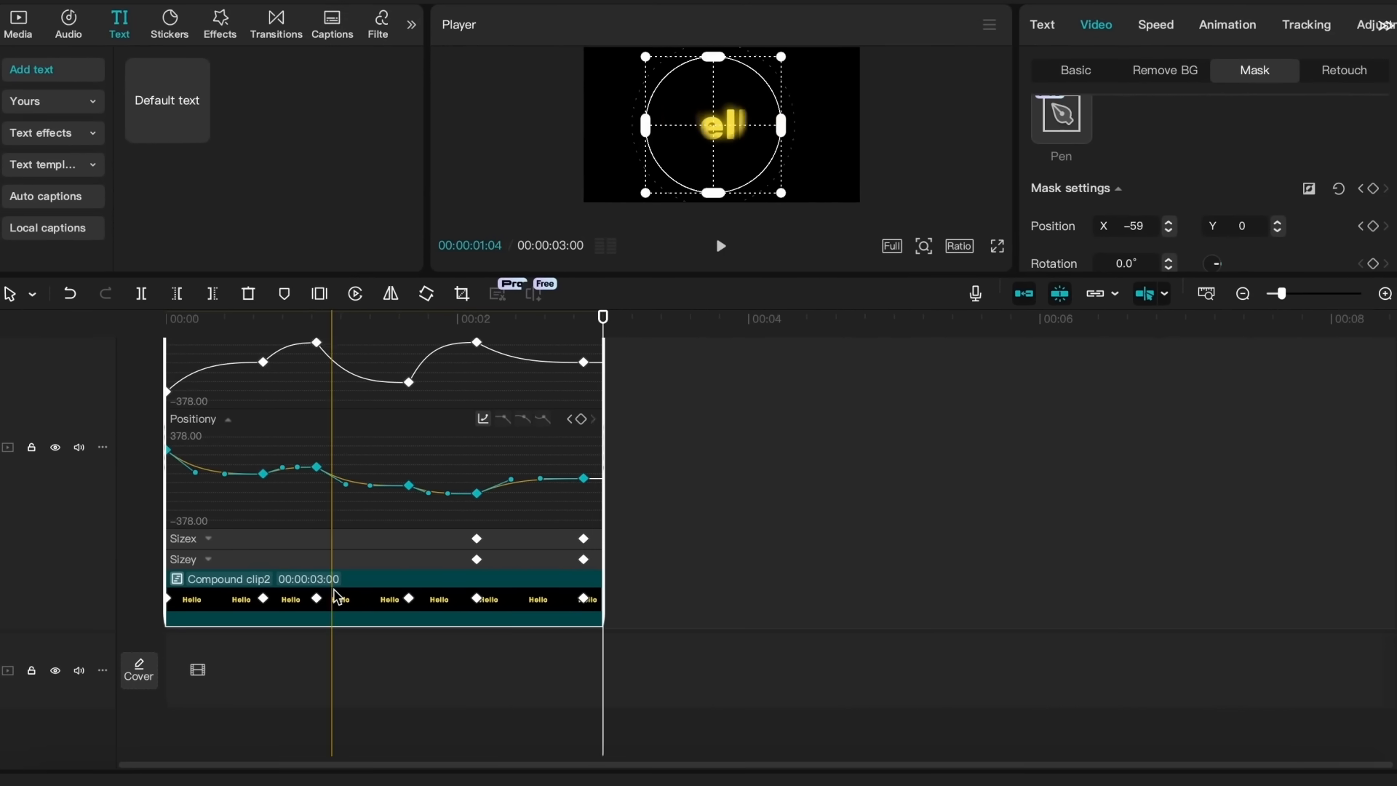
right_click(336, 597)
click(386, 704)
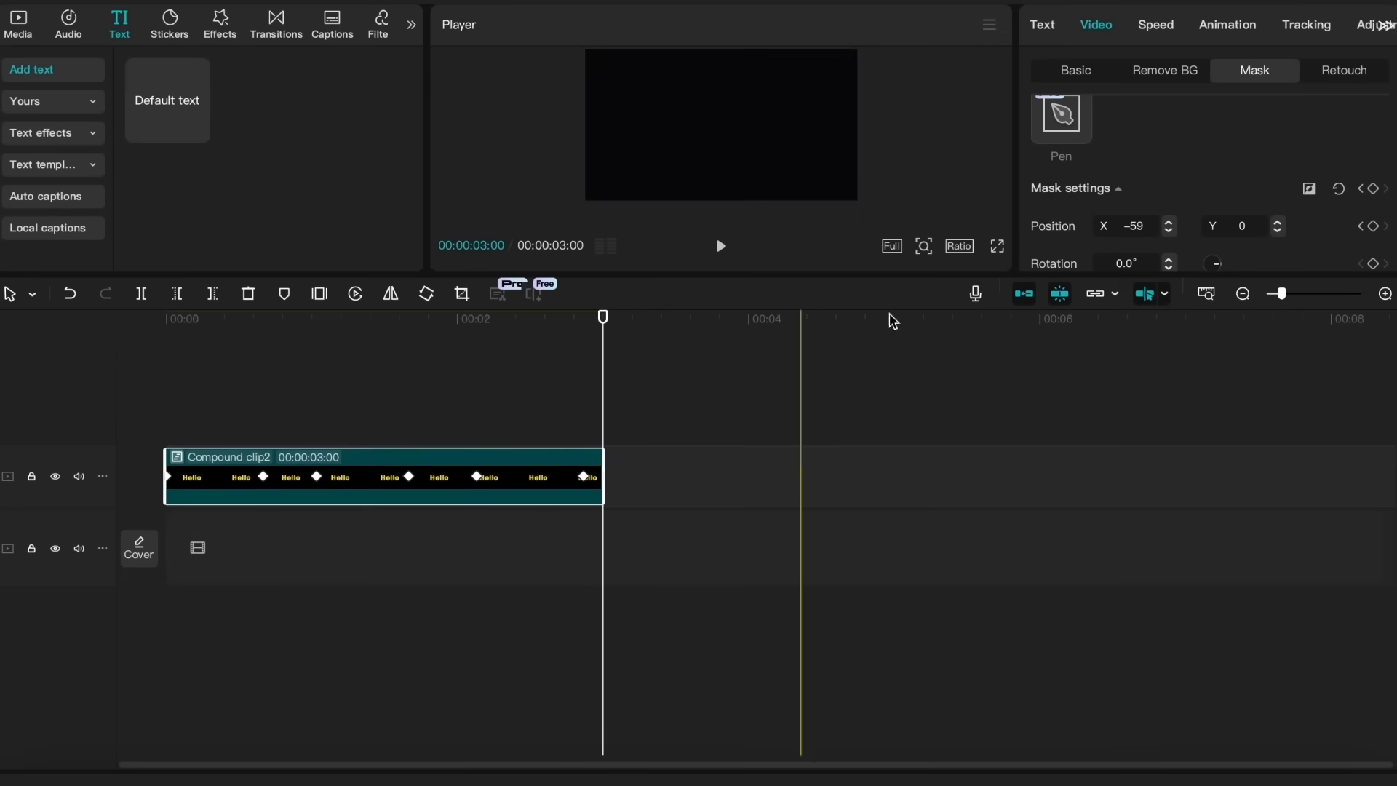
click(1003, 243)
key(space)
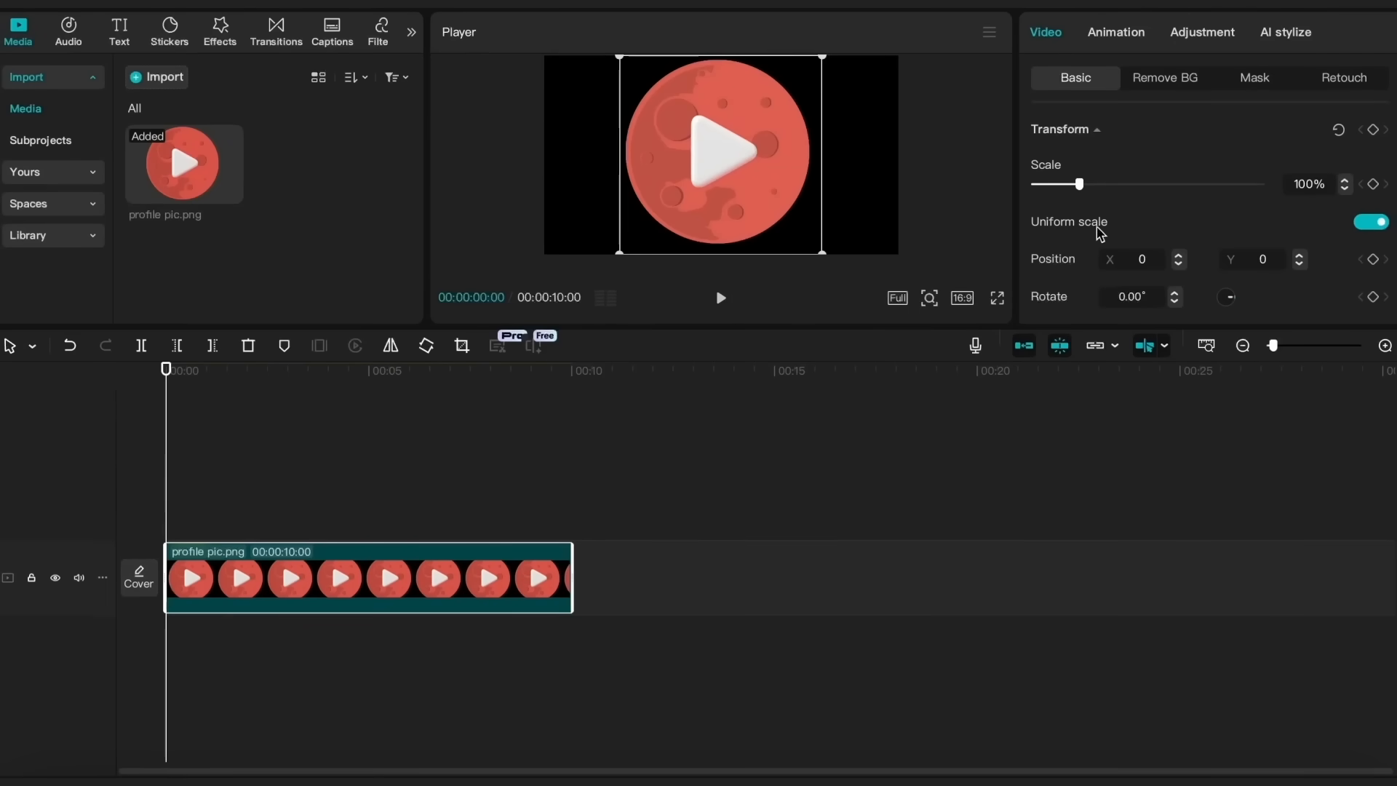
Scale the logo clip to 70% and, with uniform scale off, keyframe its scale height at the start
drag(1079, 185, 1065, 186)
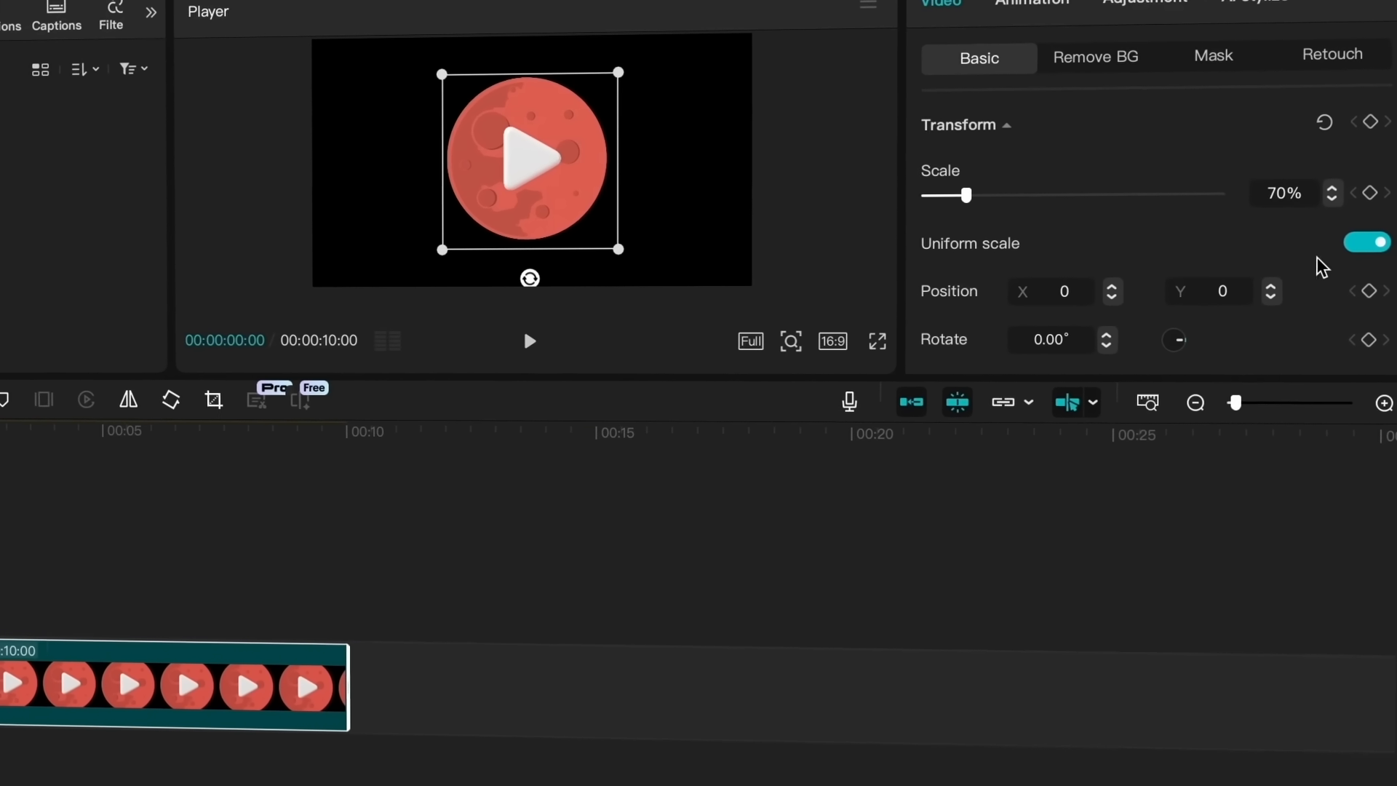
click(1366, 243)
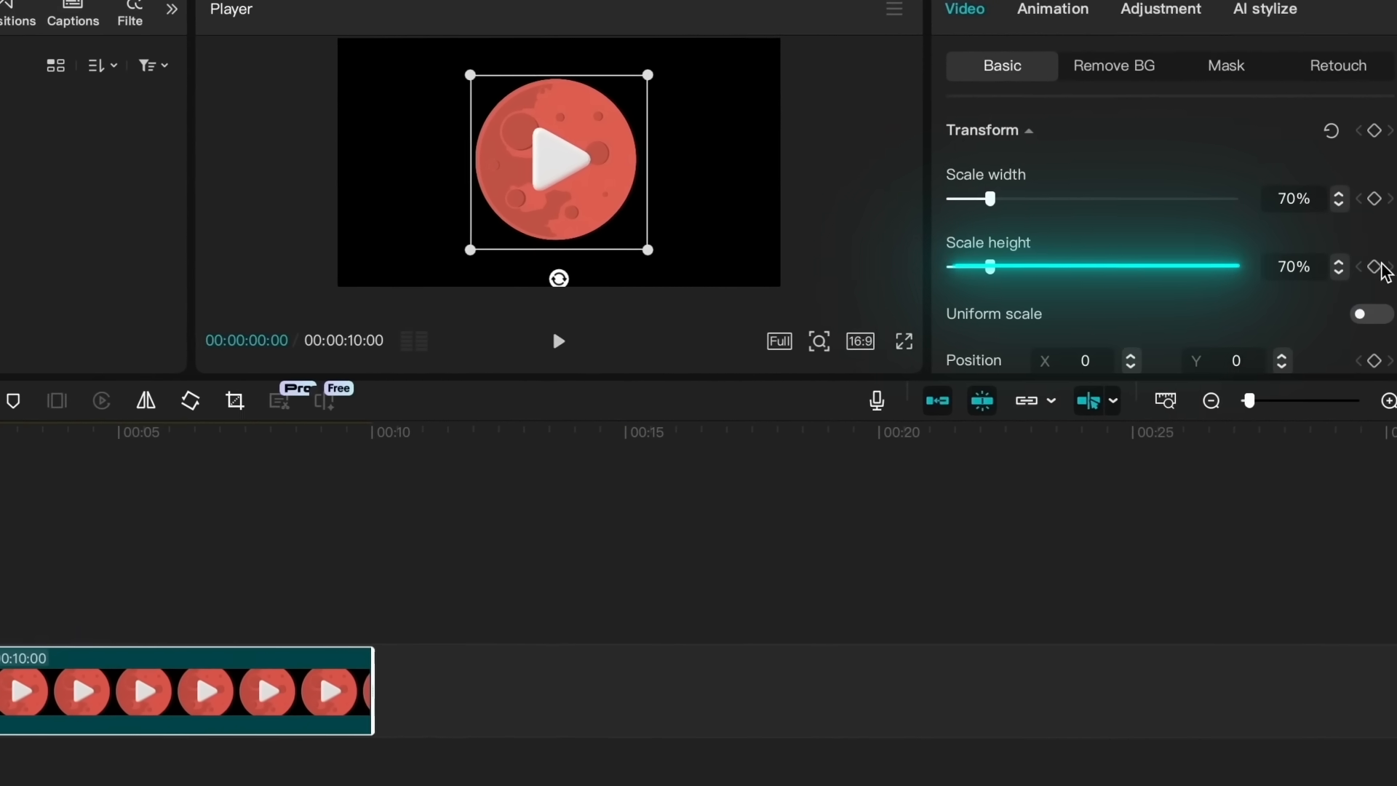
click(1377, 266)
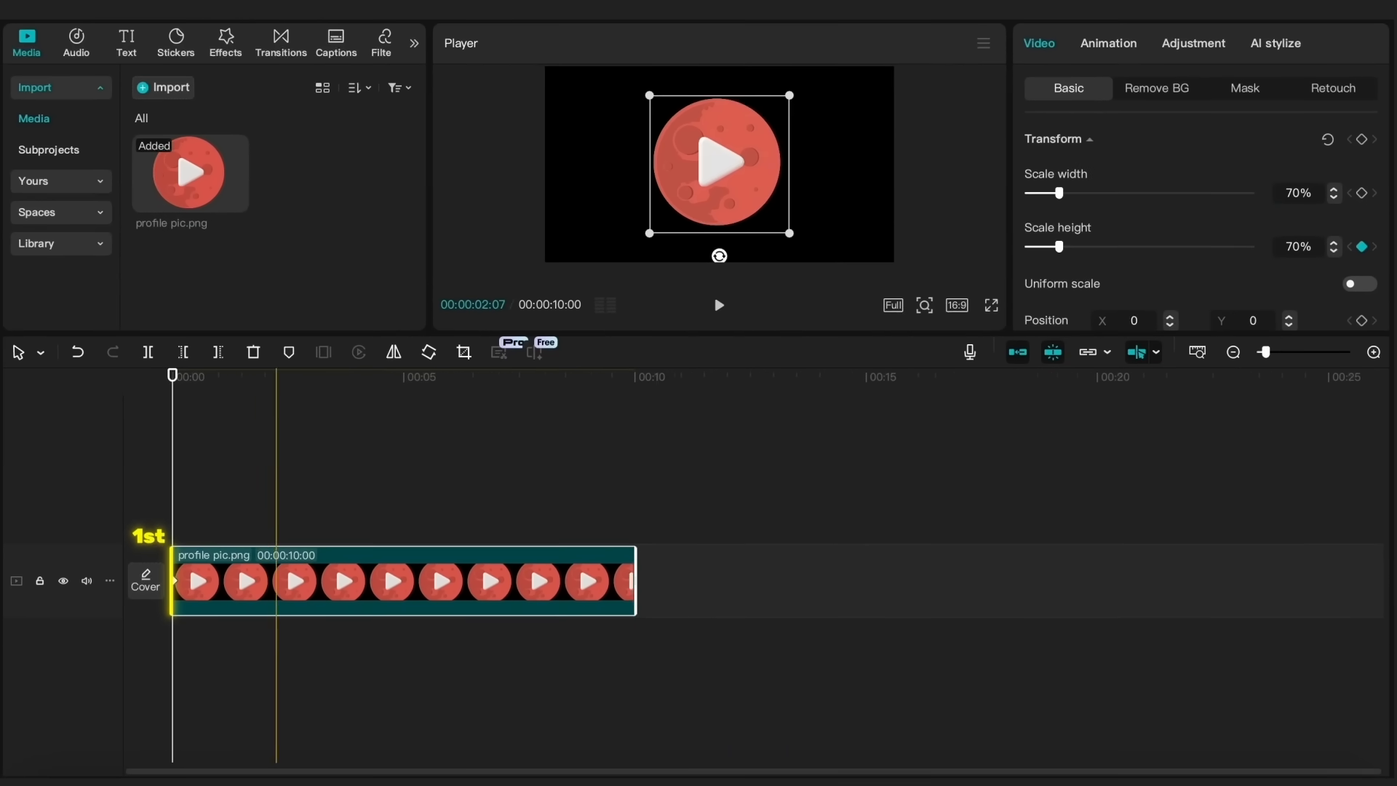
Keyframe the logo's scale height to 26% at 00:00:00:18 and to 70% at 00:00:02:02
scroll(263, 547, up, 2)
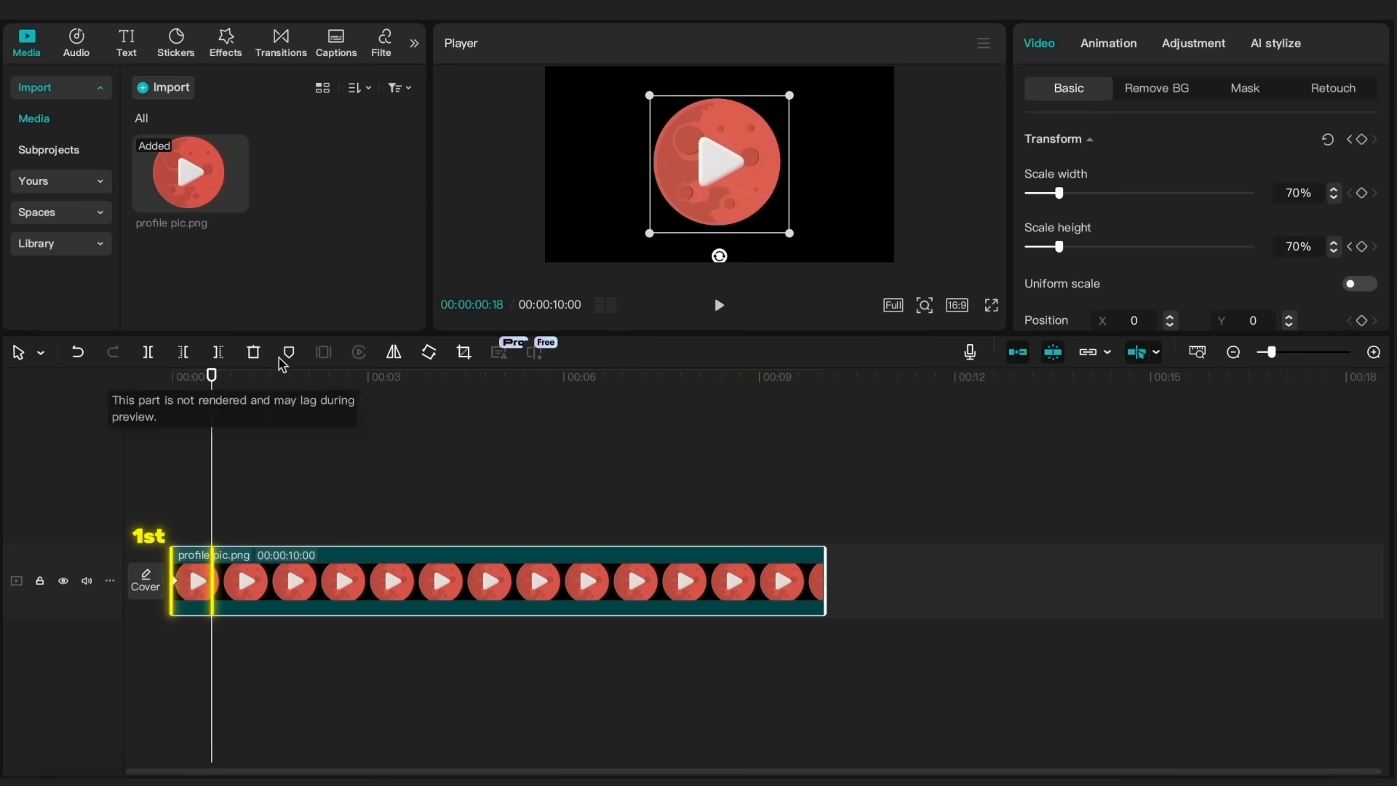
drag(1061, 251, 1041, 255)
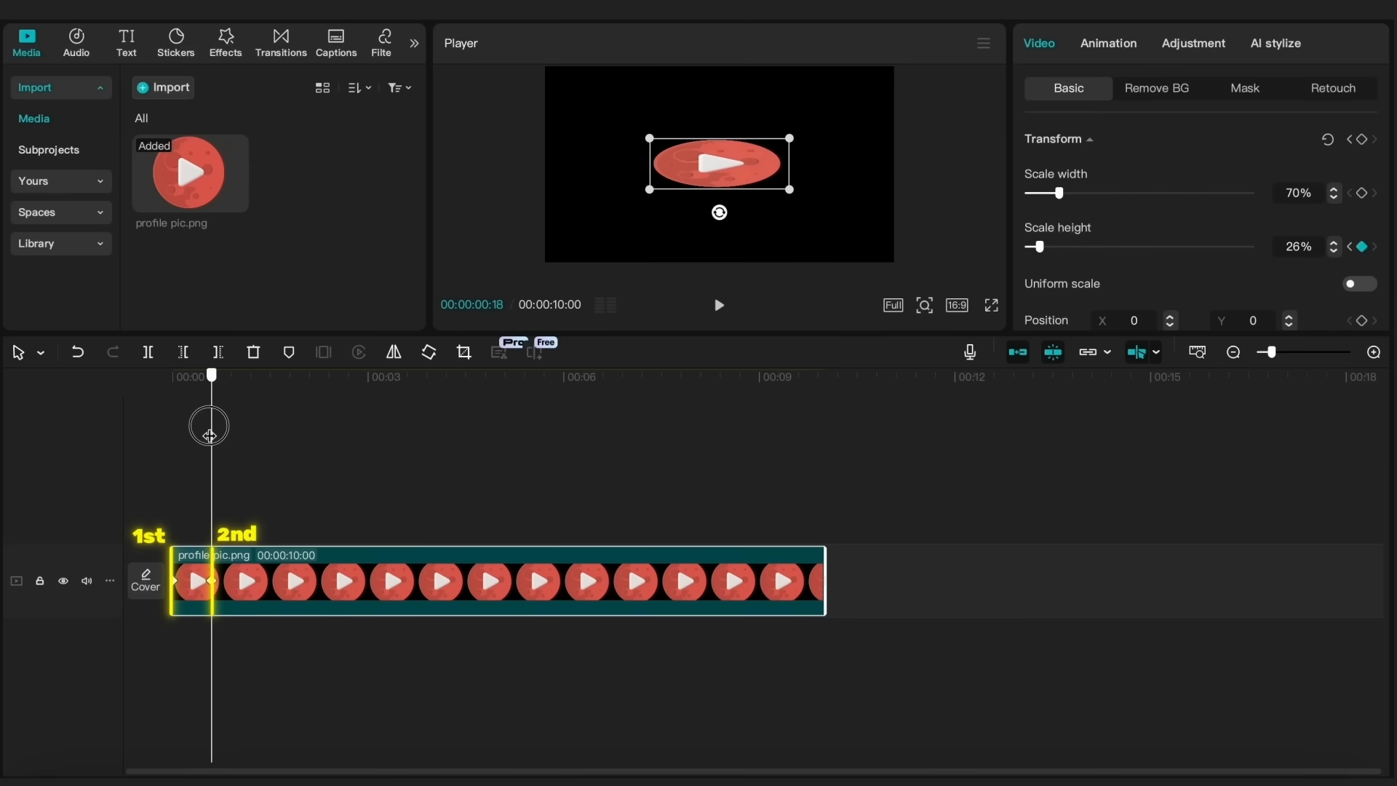
drag(210, 435, 56, 480)
key(space)
drag(228, 391, 300, 392)
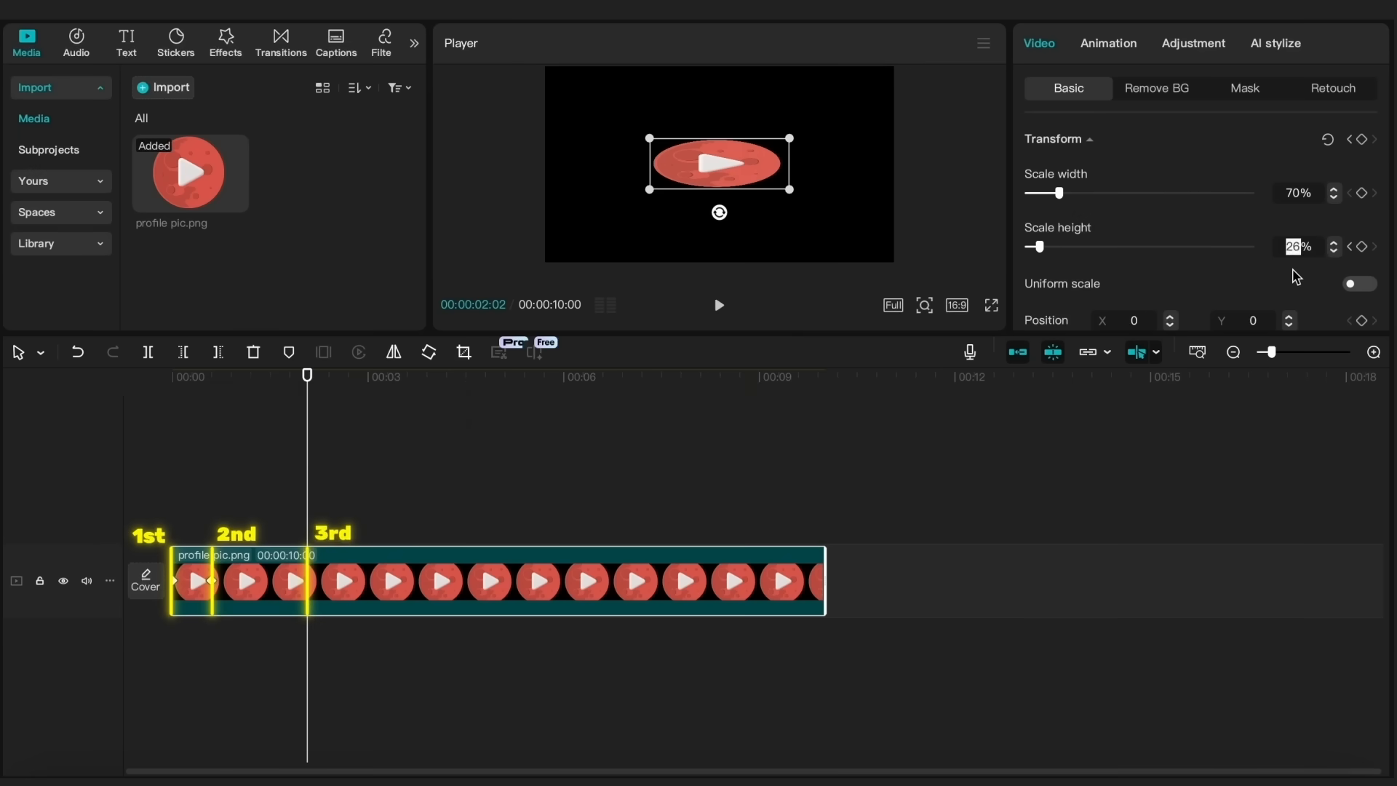
Keyframe the logo's rotation from 0° at 00:00:00:18 to 360° at 00:00:02:02 and preview the spin
drag(304, 393, 215, 427)
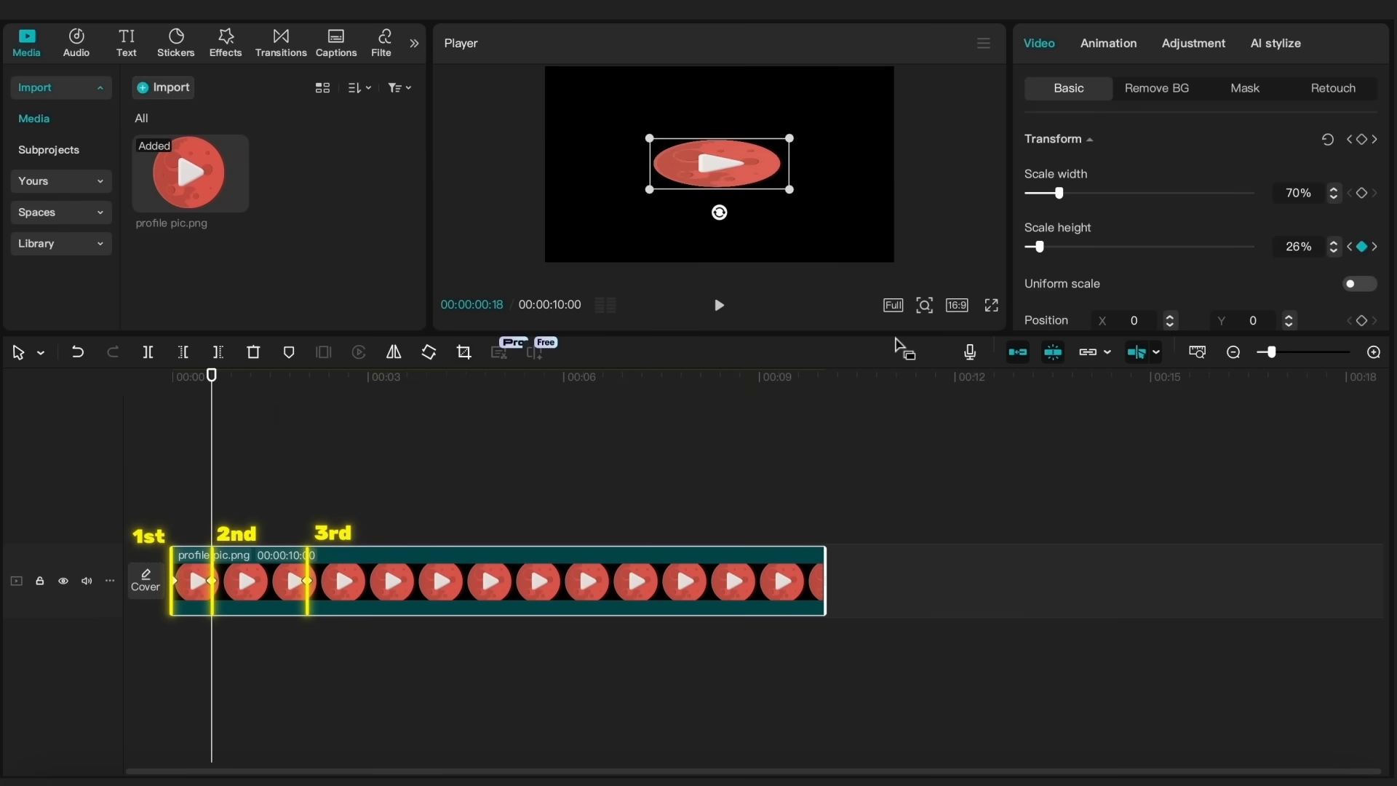
scroll(1262, 309, down, 2)
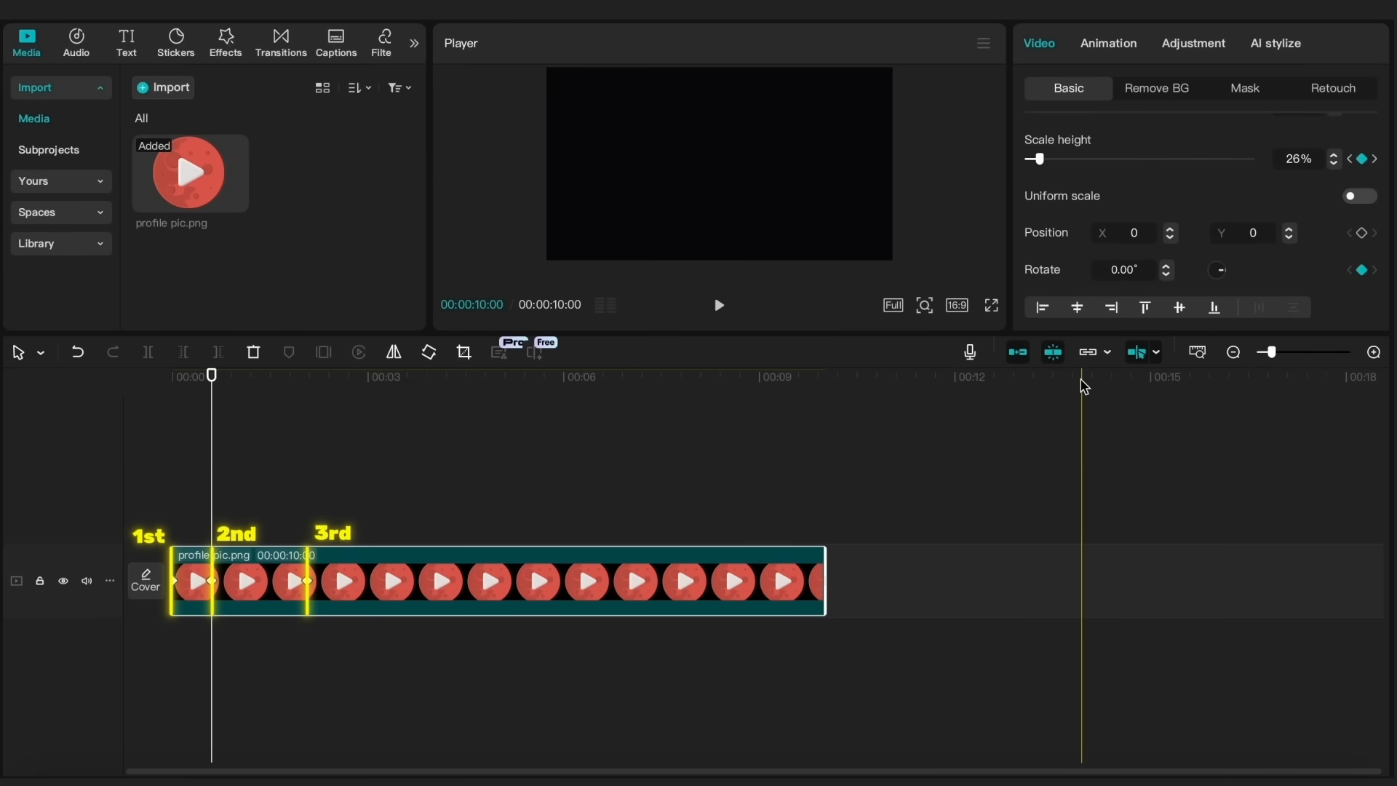
drag(213, 376, 307, 376)
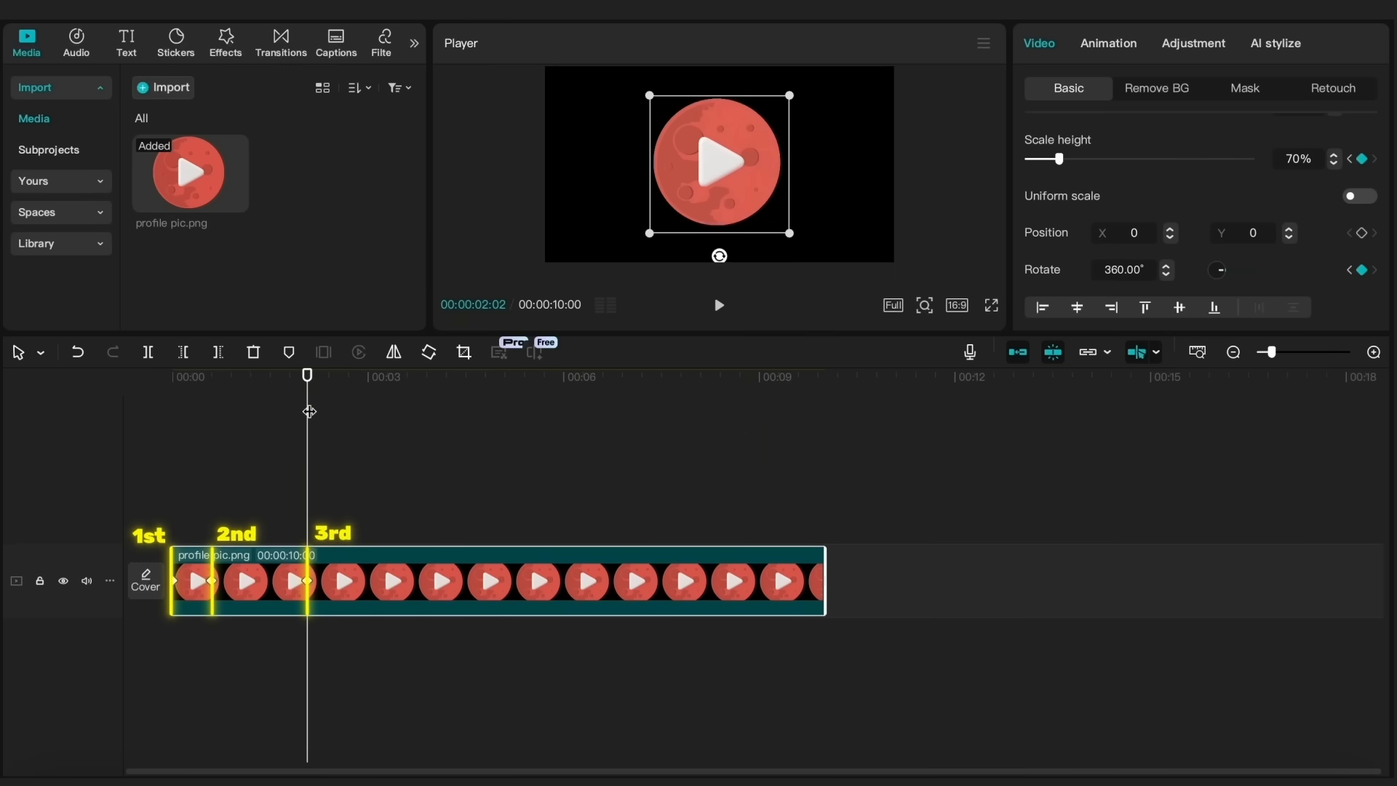
click(172, 416)
key(space)
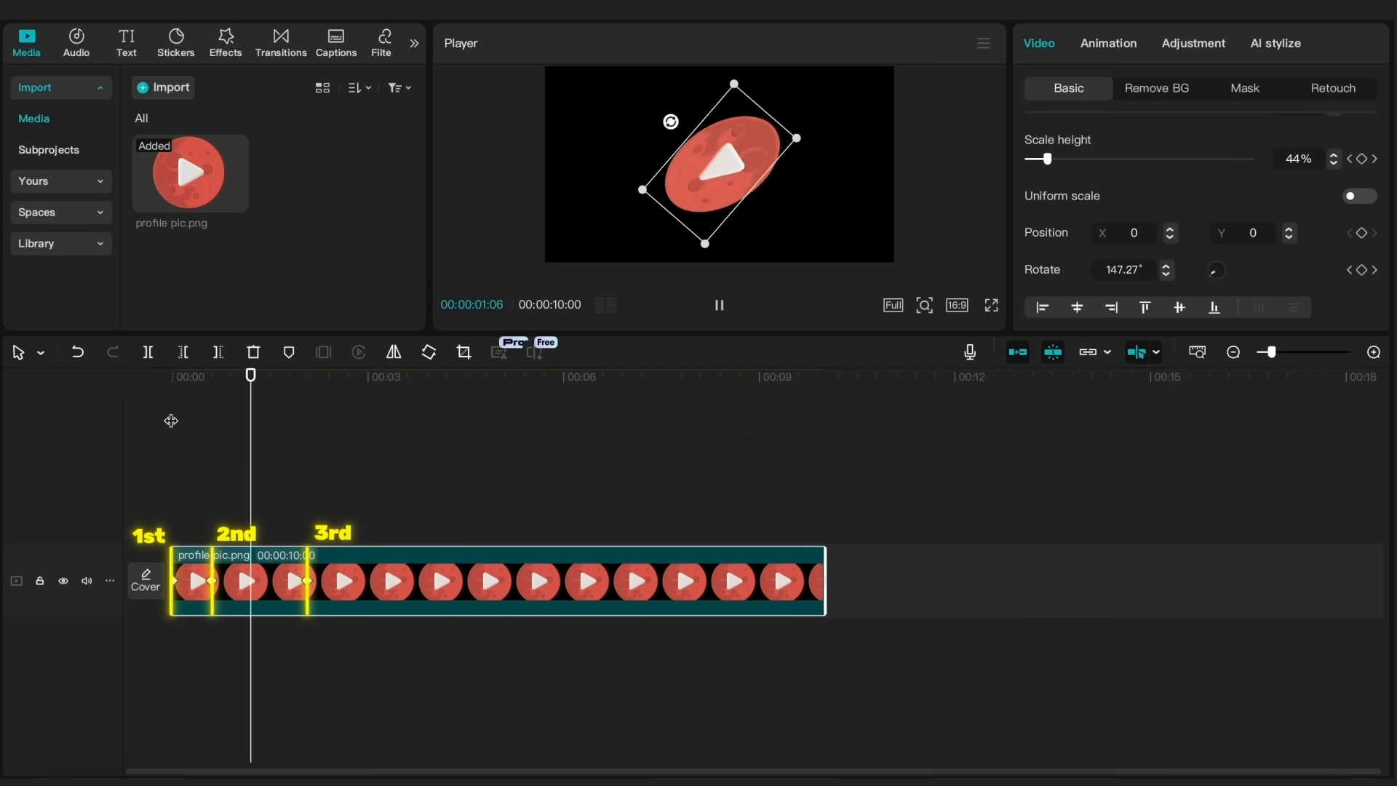
key(space)
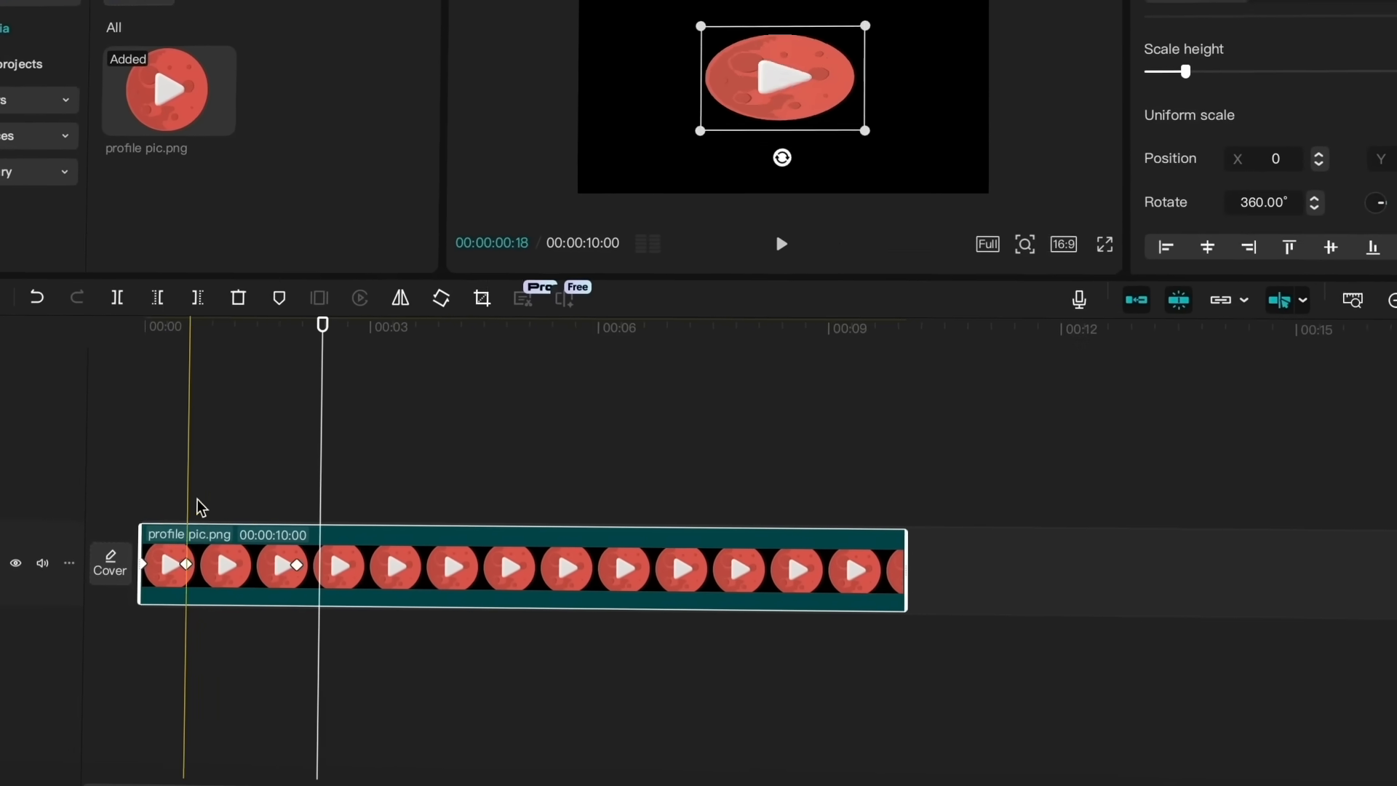
Show the logo clip's keyframe curves and apply the Cubic Out preset between the first two Scale height keyframes
right_click(188, 564)
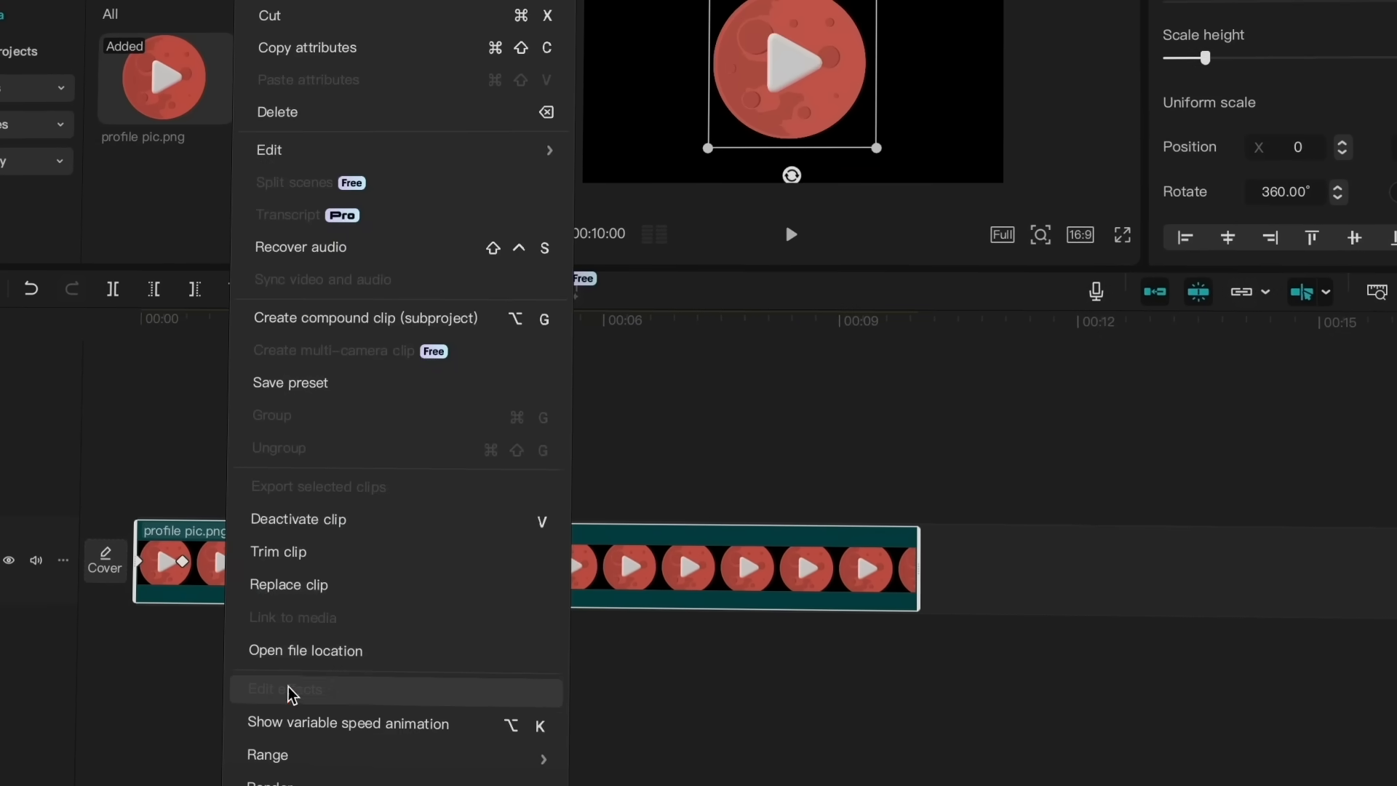
click(303, 723)
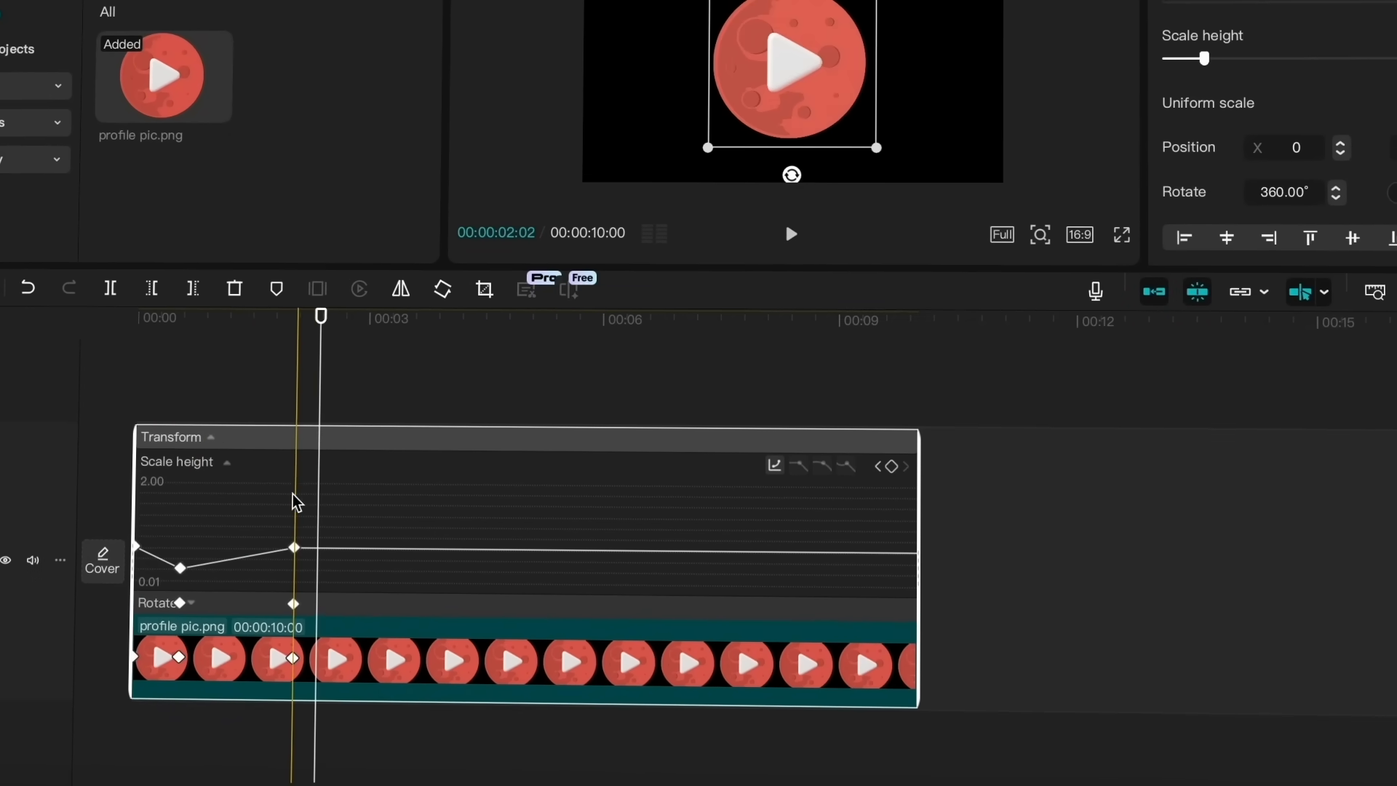
drag(193, 499, 109, 579)
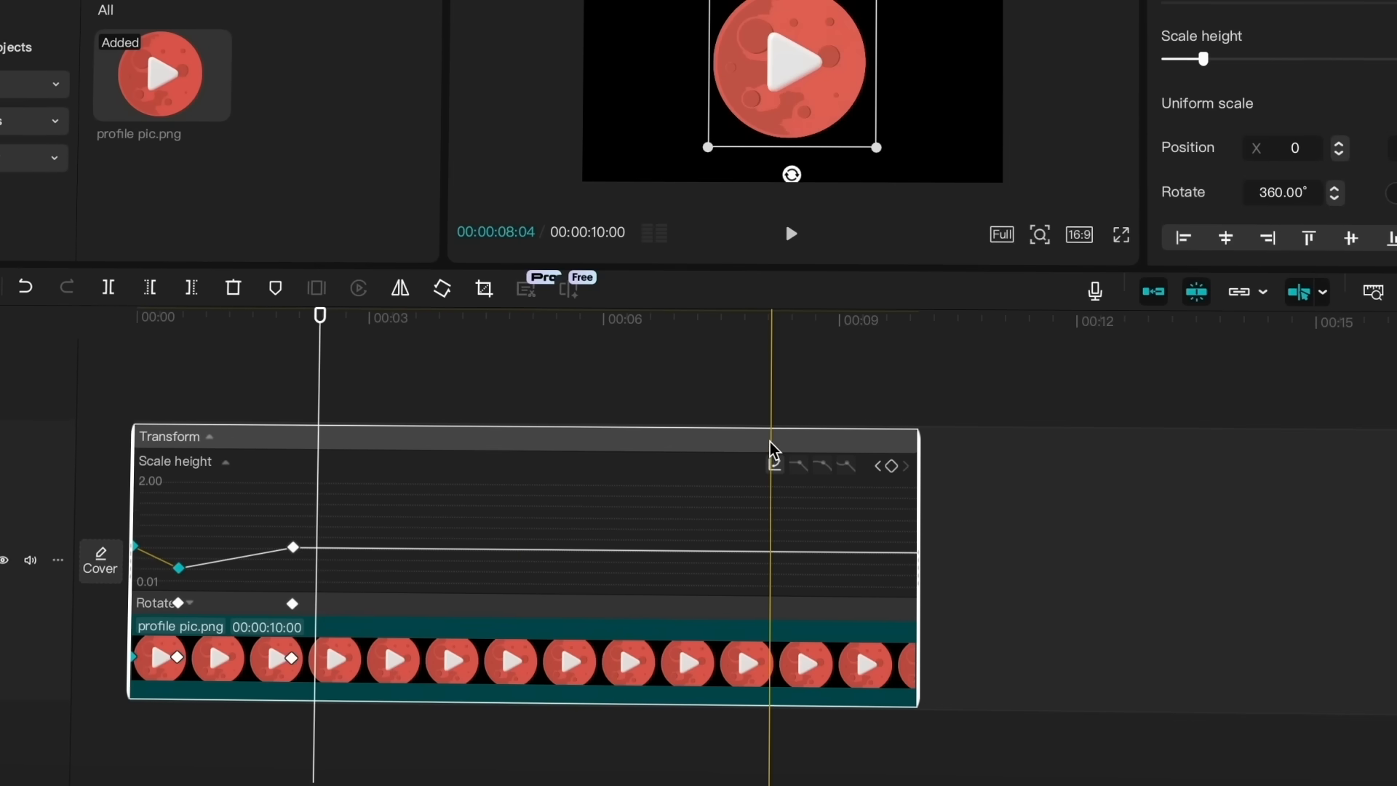
click(774, 464)
click(935, 593)
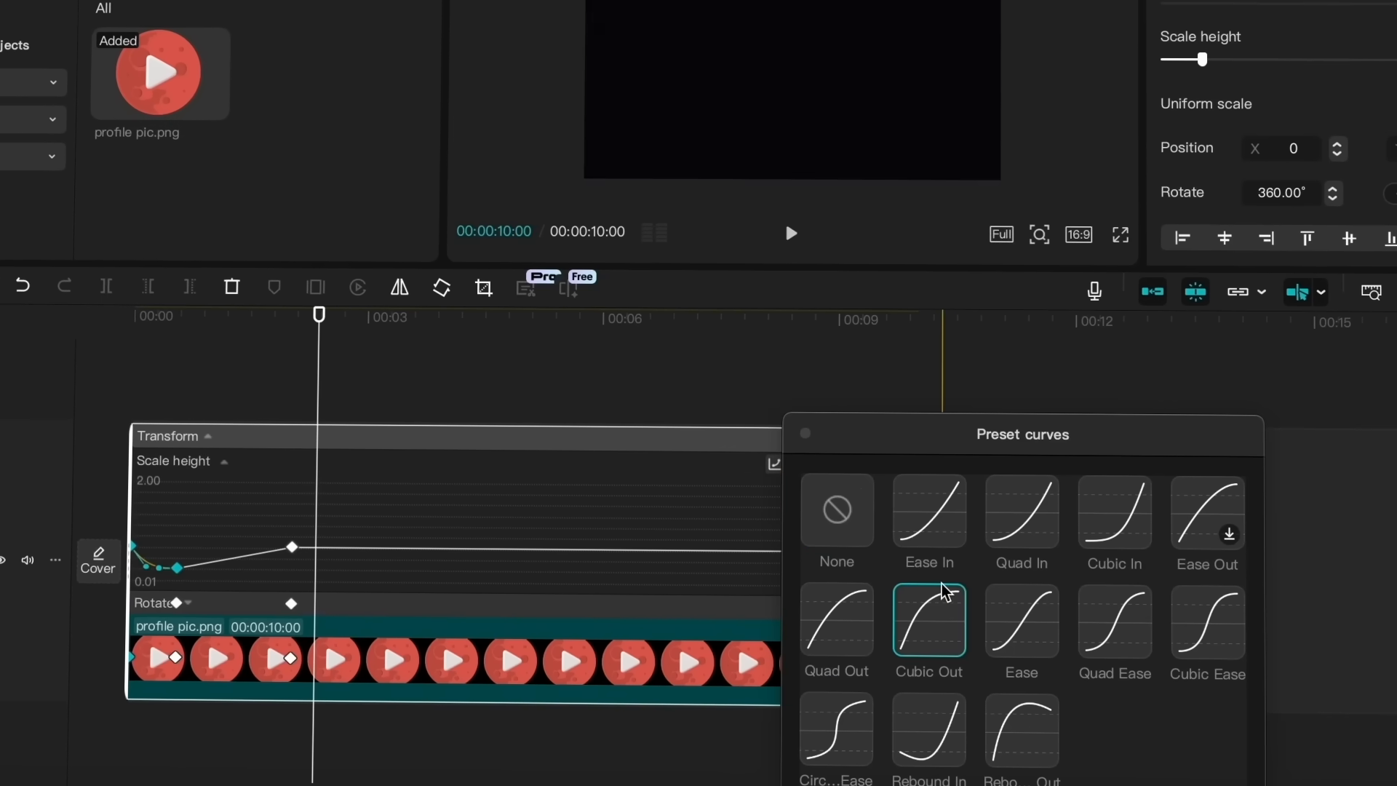
click(804, 434)
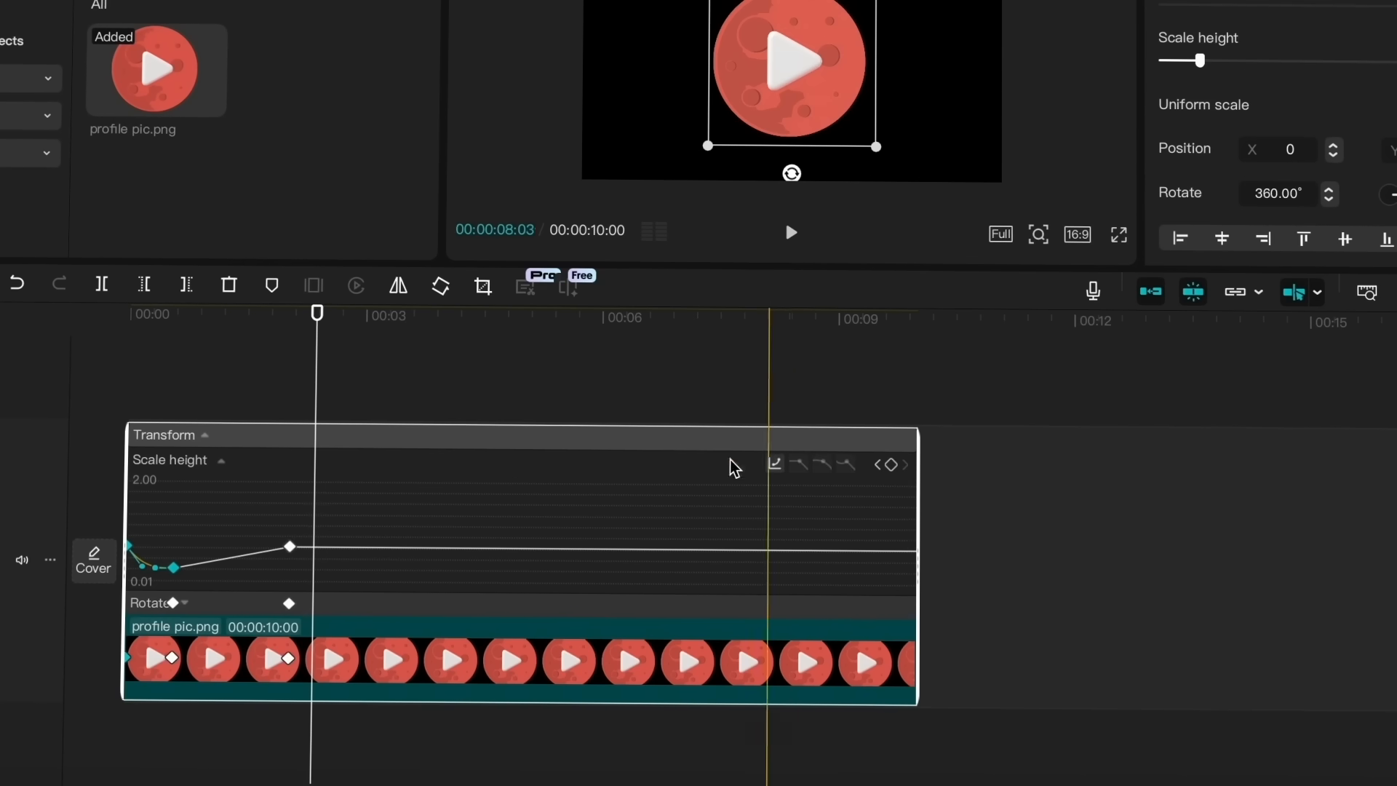
Apply the Rebound Out preset curve between the second and third Scale height keyframes
click(289, 544)
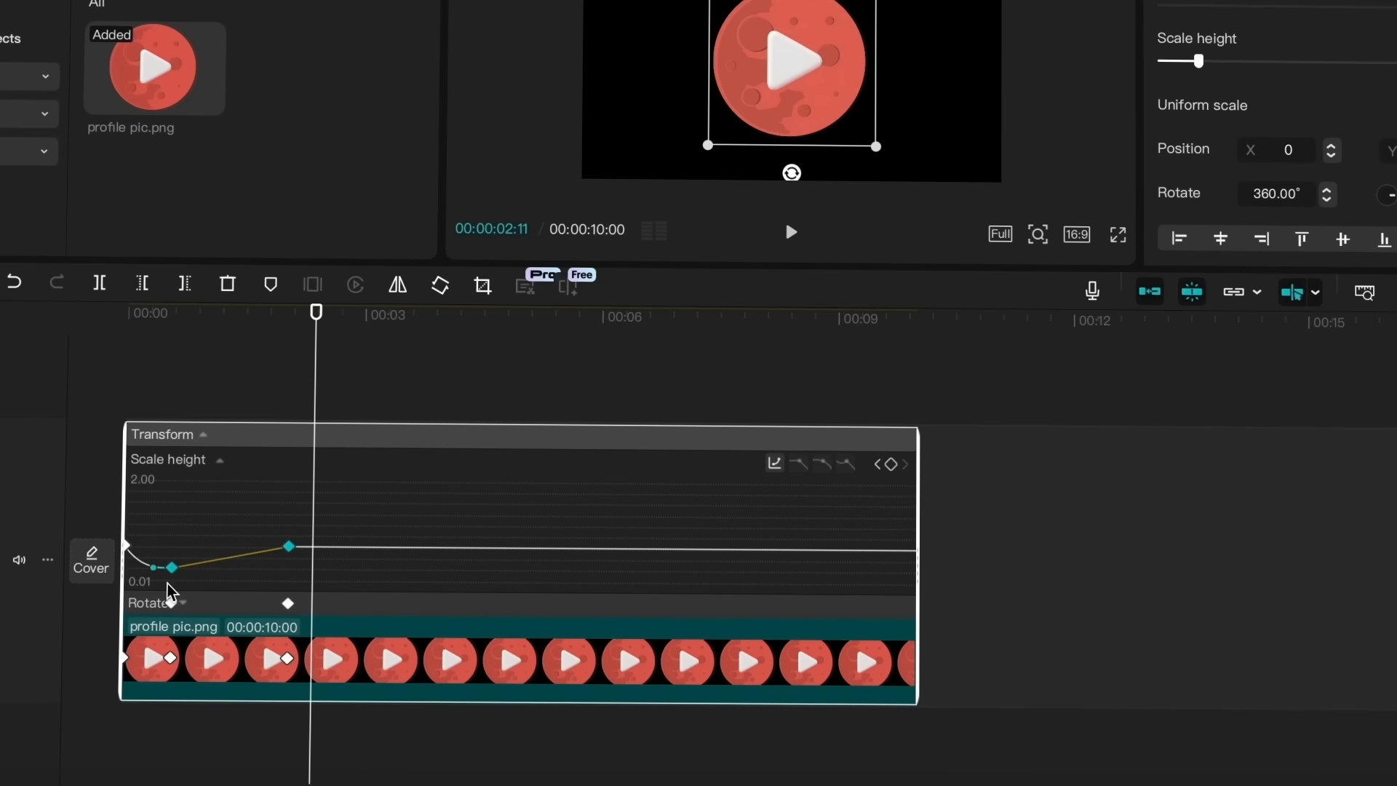
click(775, 463)
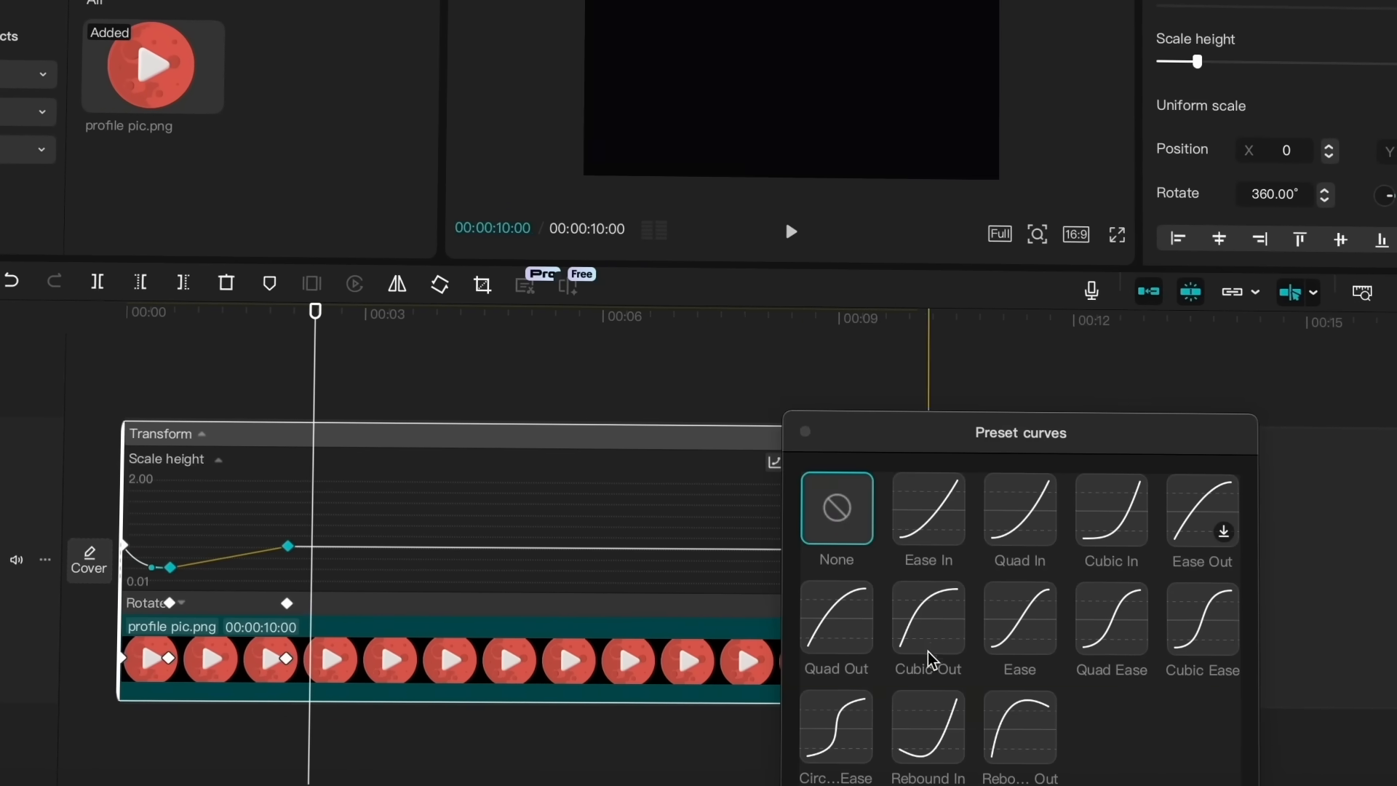
click(1032, 726)
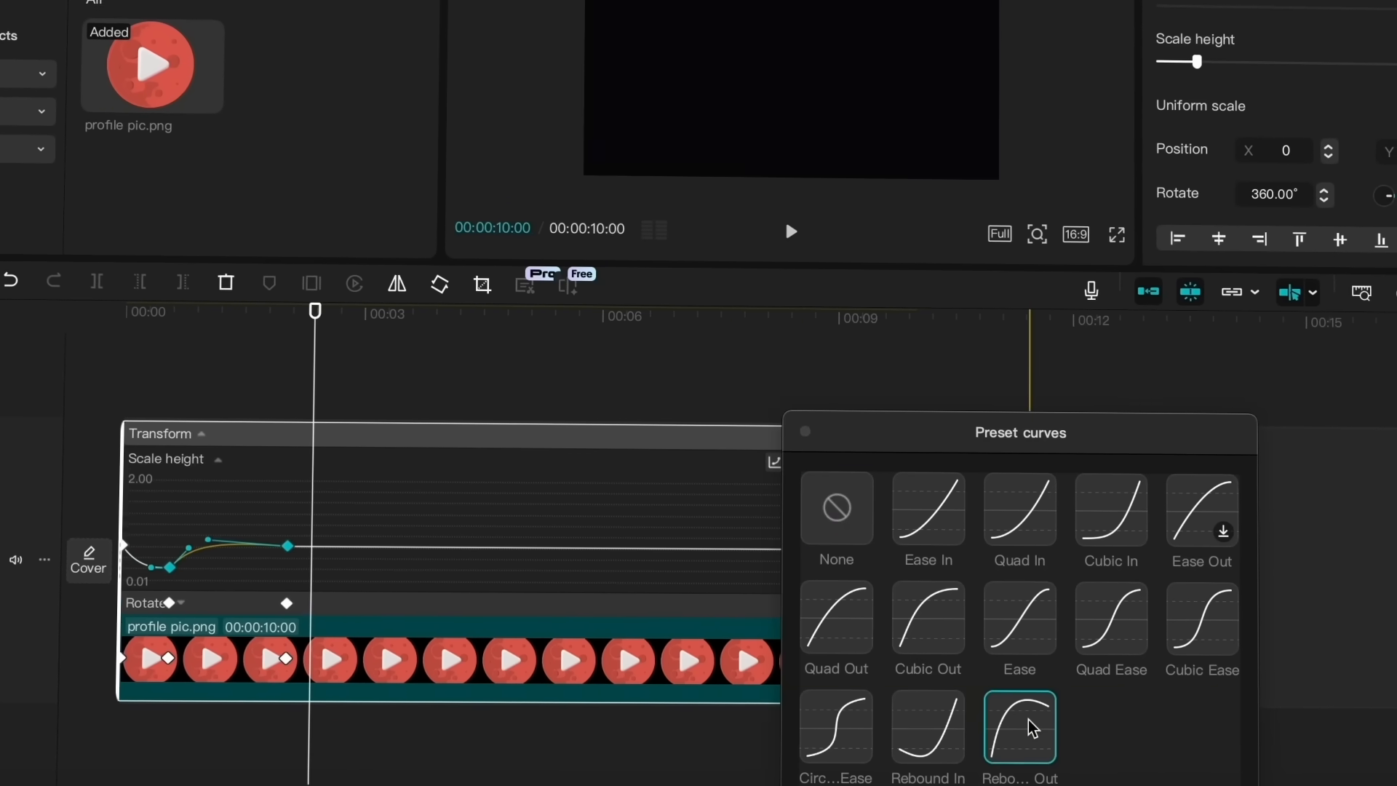
click(805, 434)
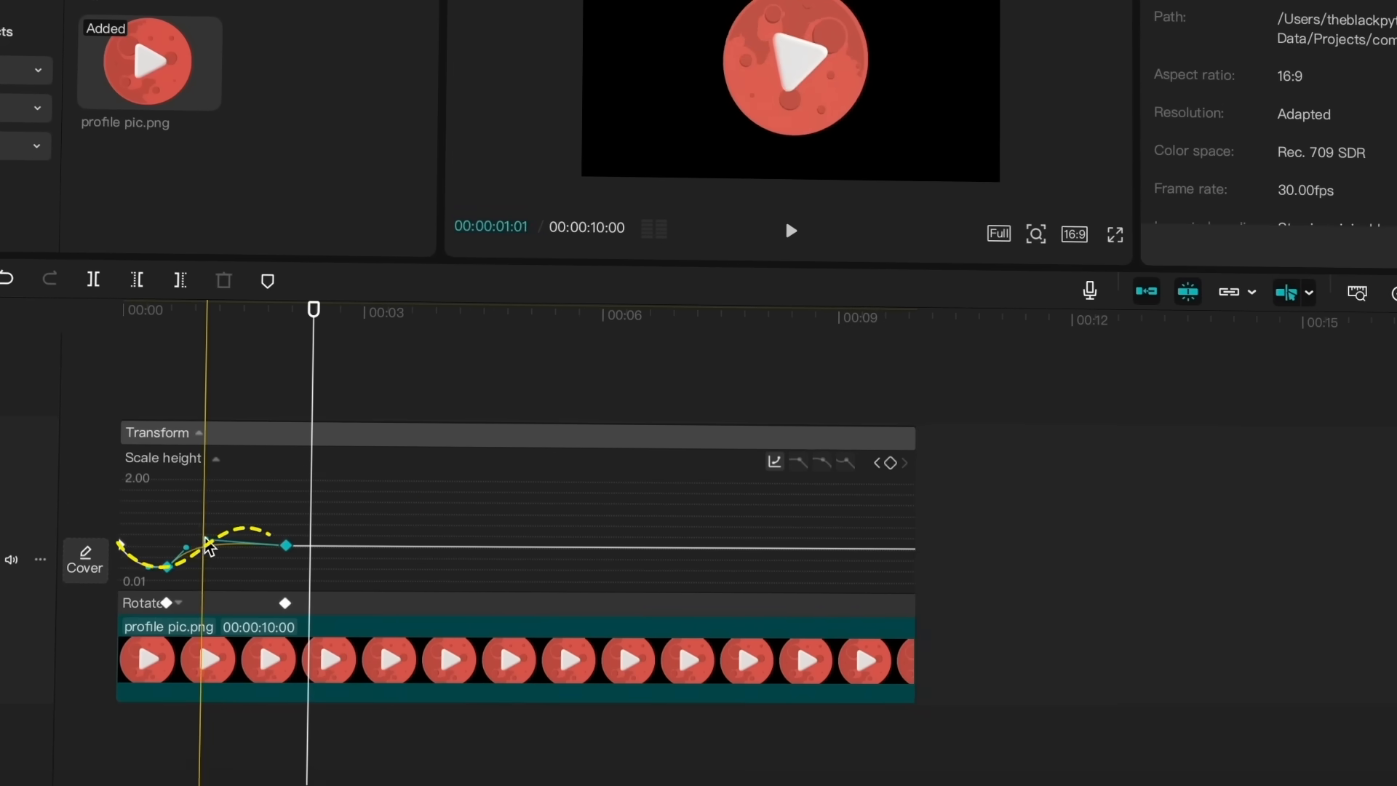
Reshape the Scale height curve with its keyframe handles into a smooth dip followed by a higher overshoot, and preview it
drag(206, 539, 241, 516)
click(166, 566)
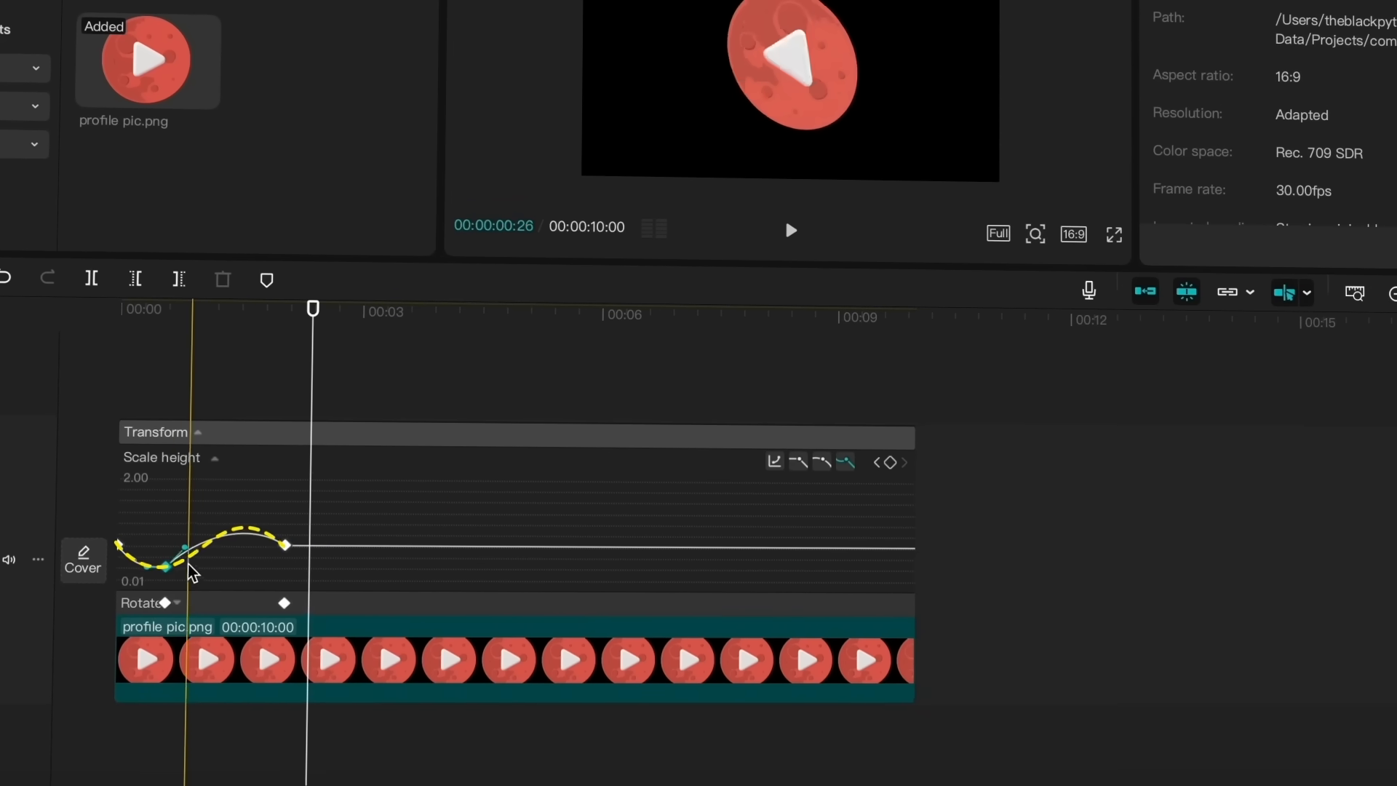
drag(186, 558, 203, 567)
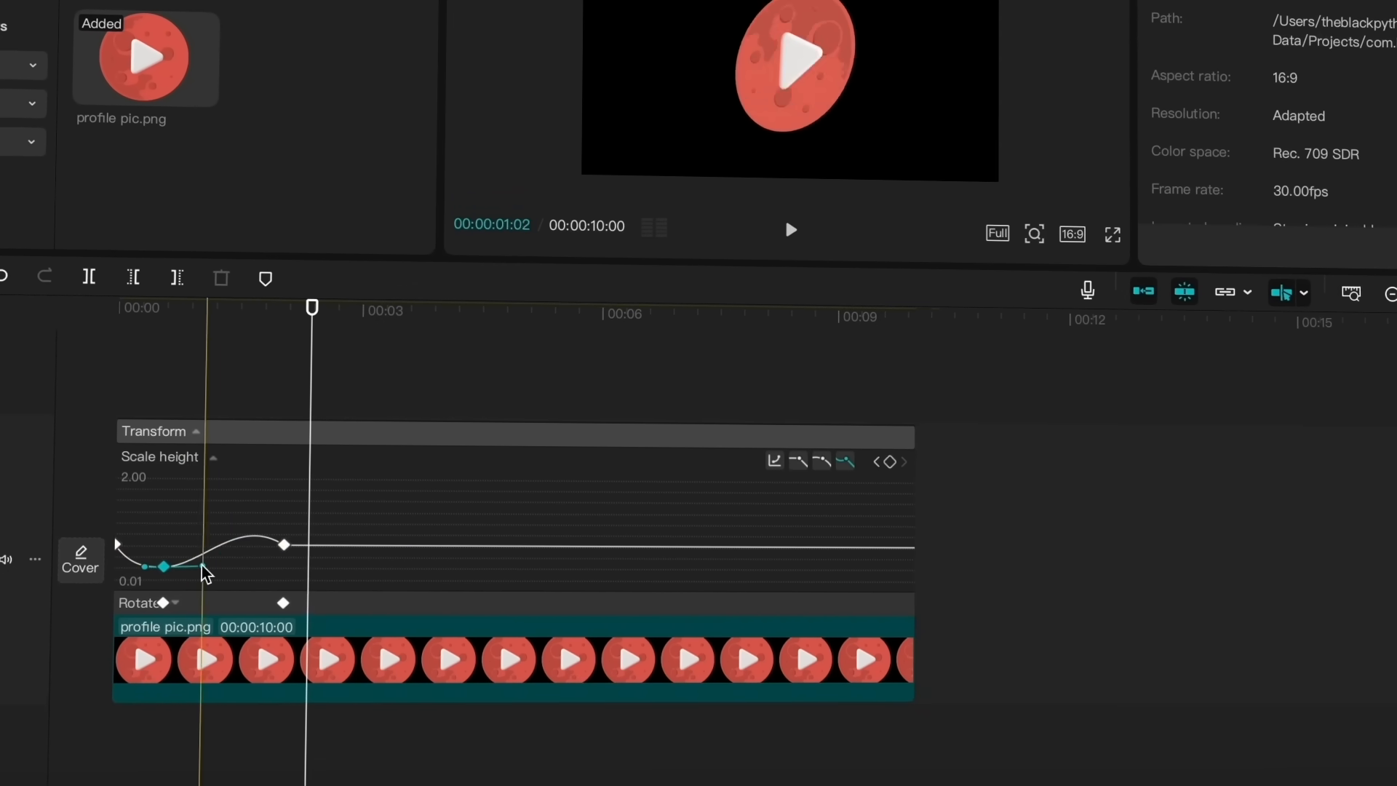
click(284, 545)
drag(239, 516, 218, 501)
drag(181, 331, 117, 323)
key(space)
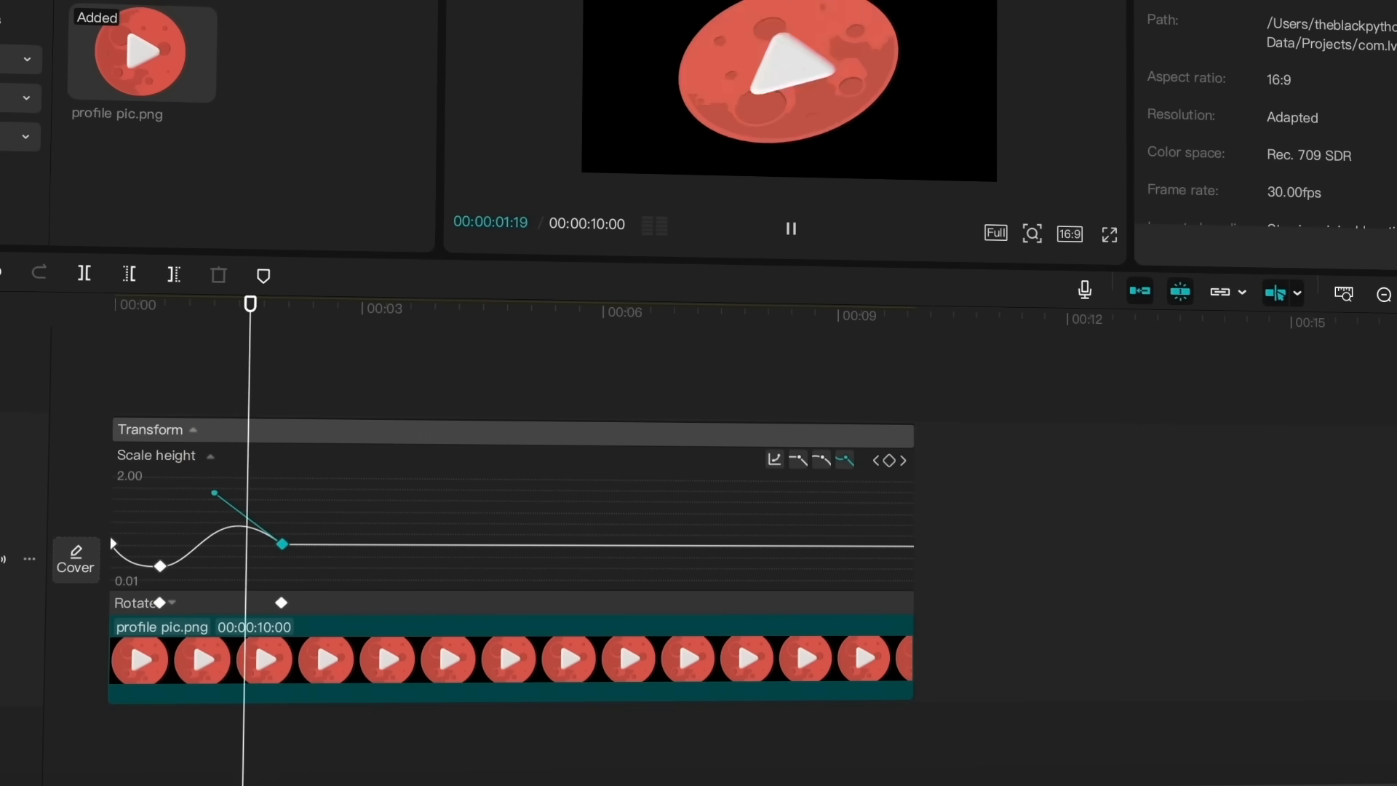
key(space)
Expand the Rotate curve, apply the Circ...Ease preset between its two keyframes and preview the animation from the start
click(203, 609)
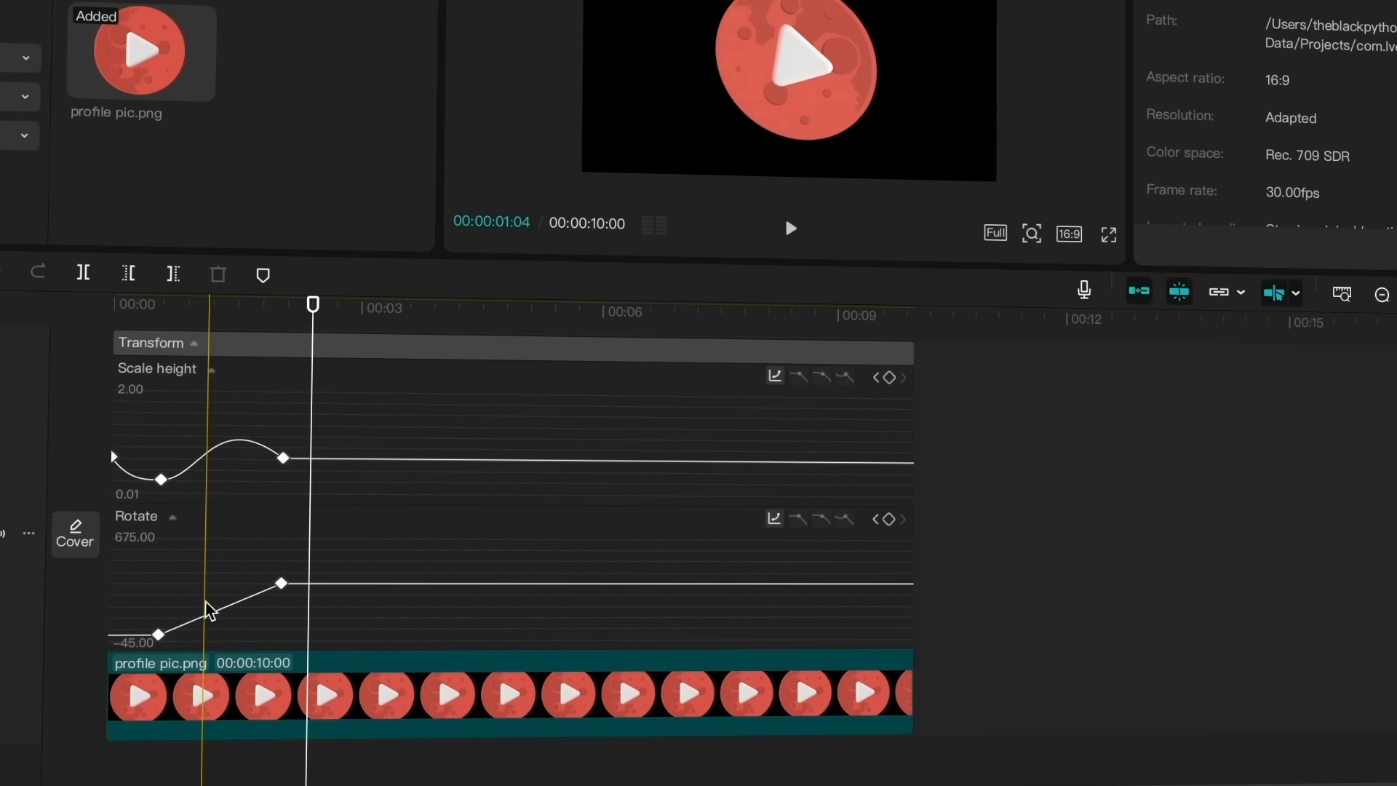
drag(284, 574, 151, 643)
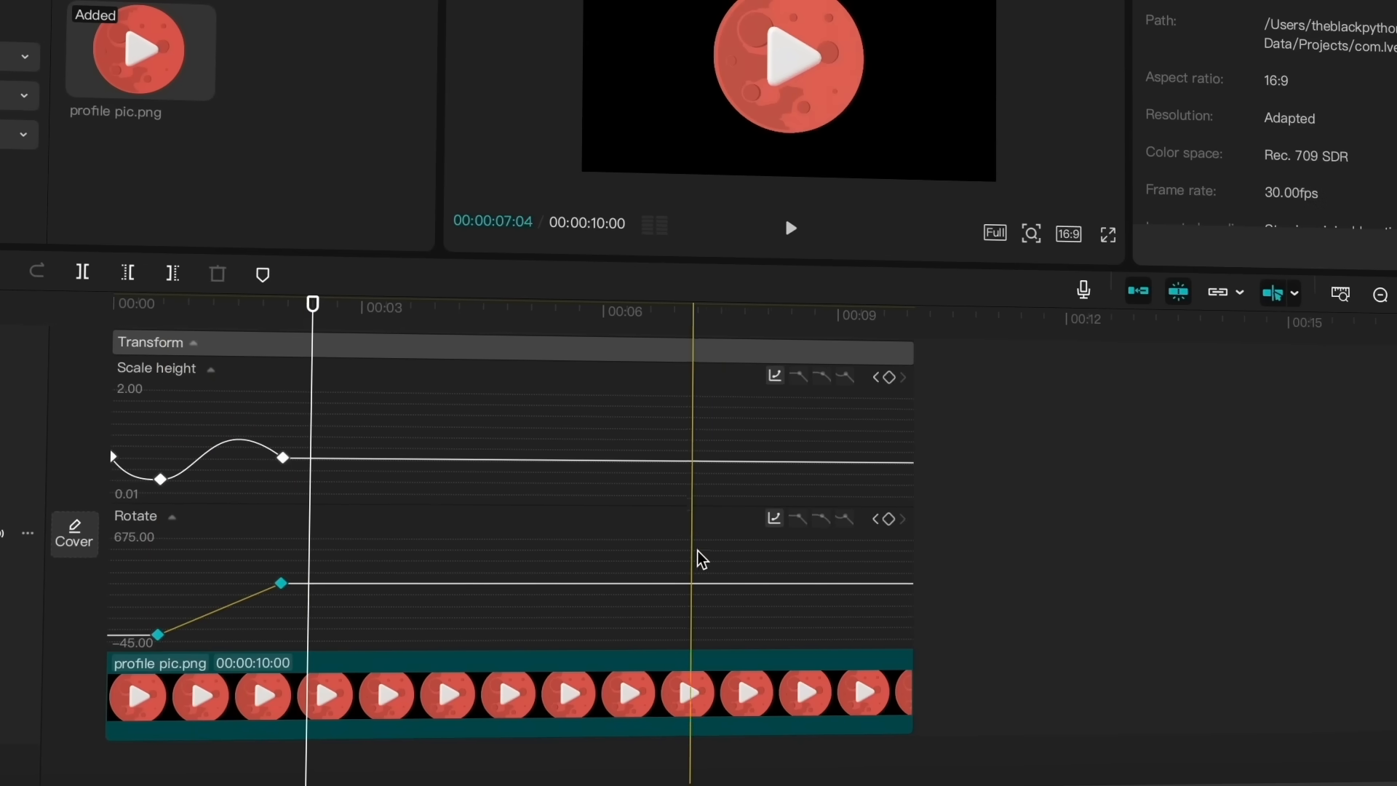
click(774, 519)
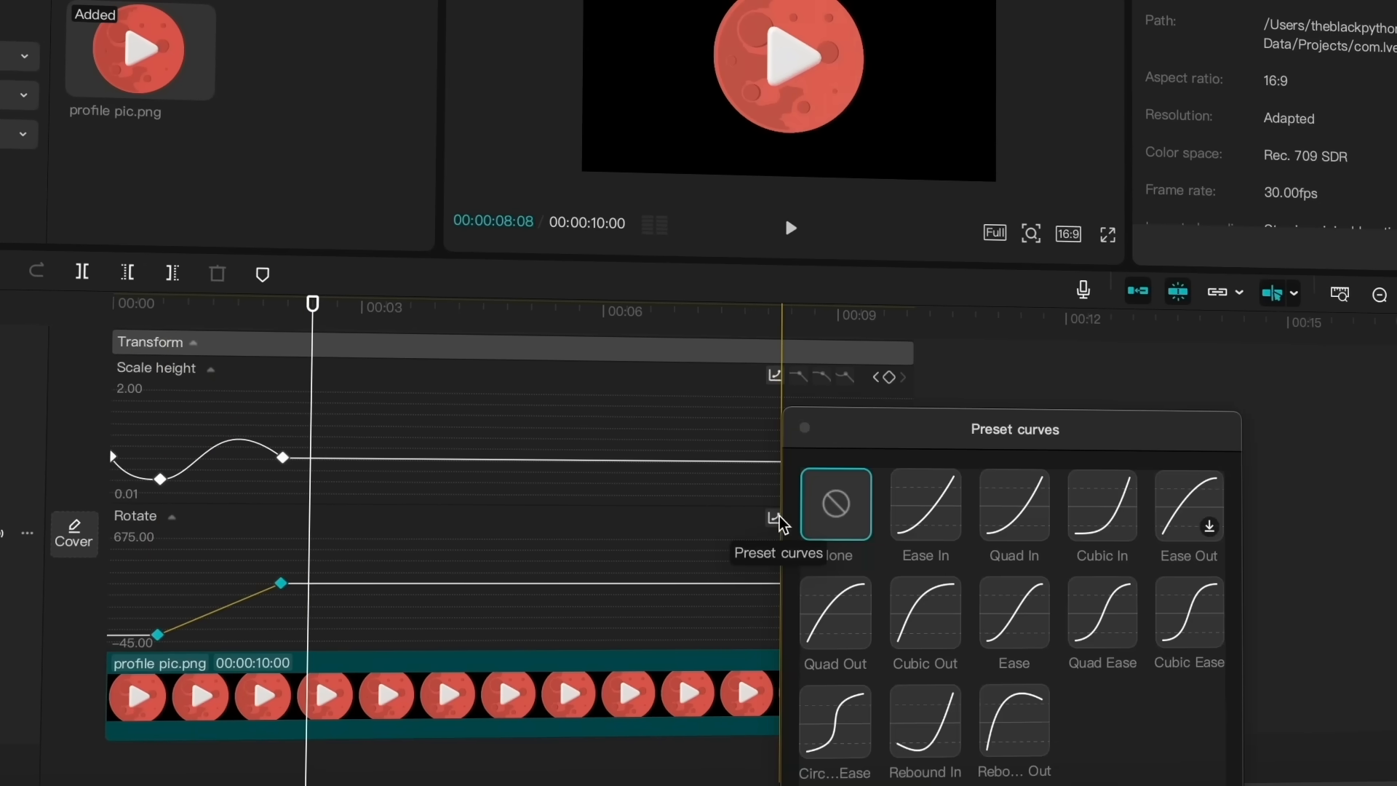
click(839, 718)
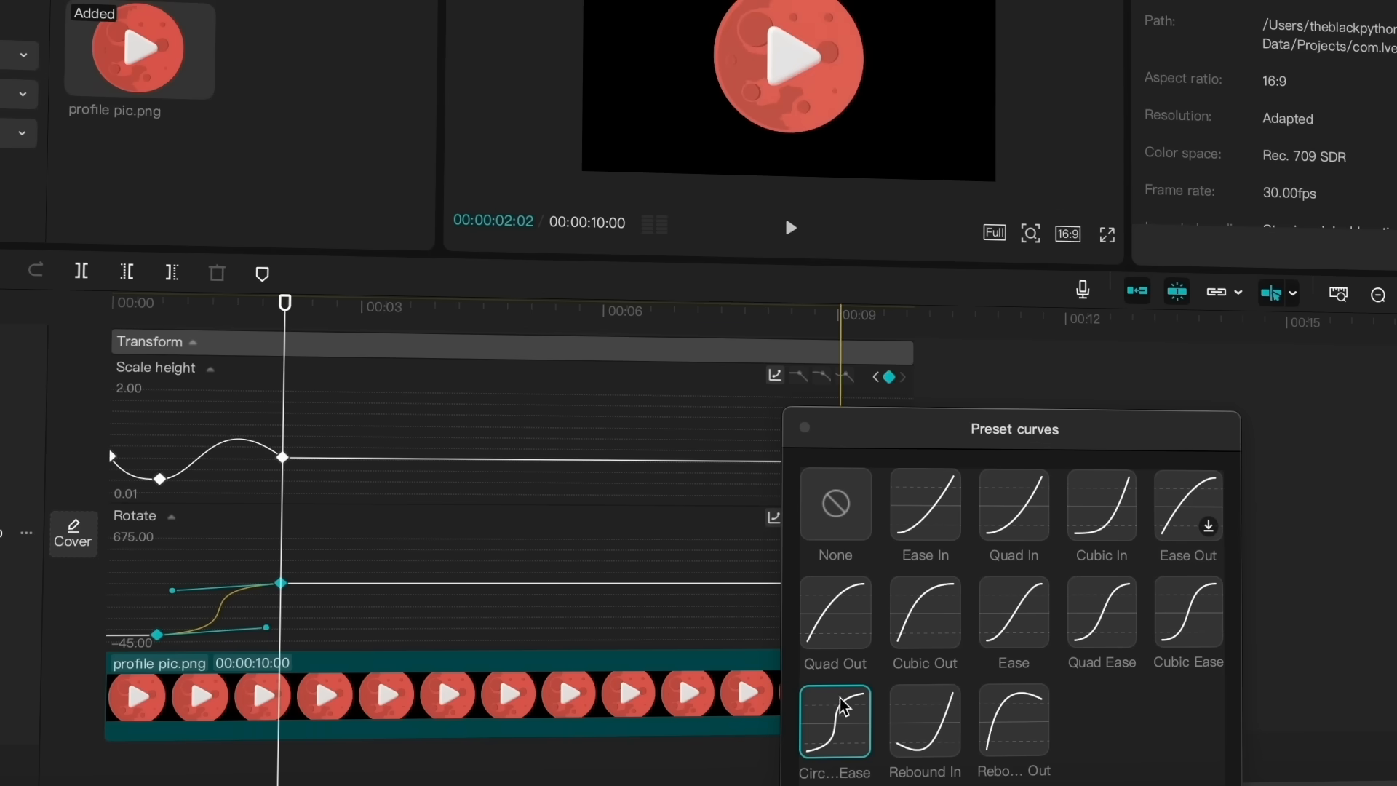
click(805, 429)
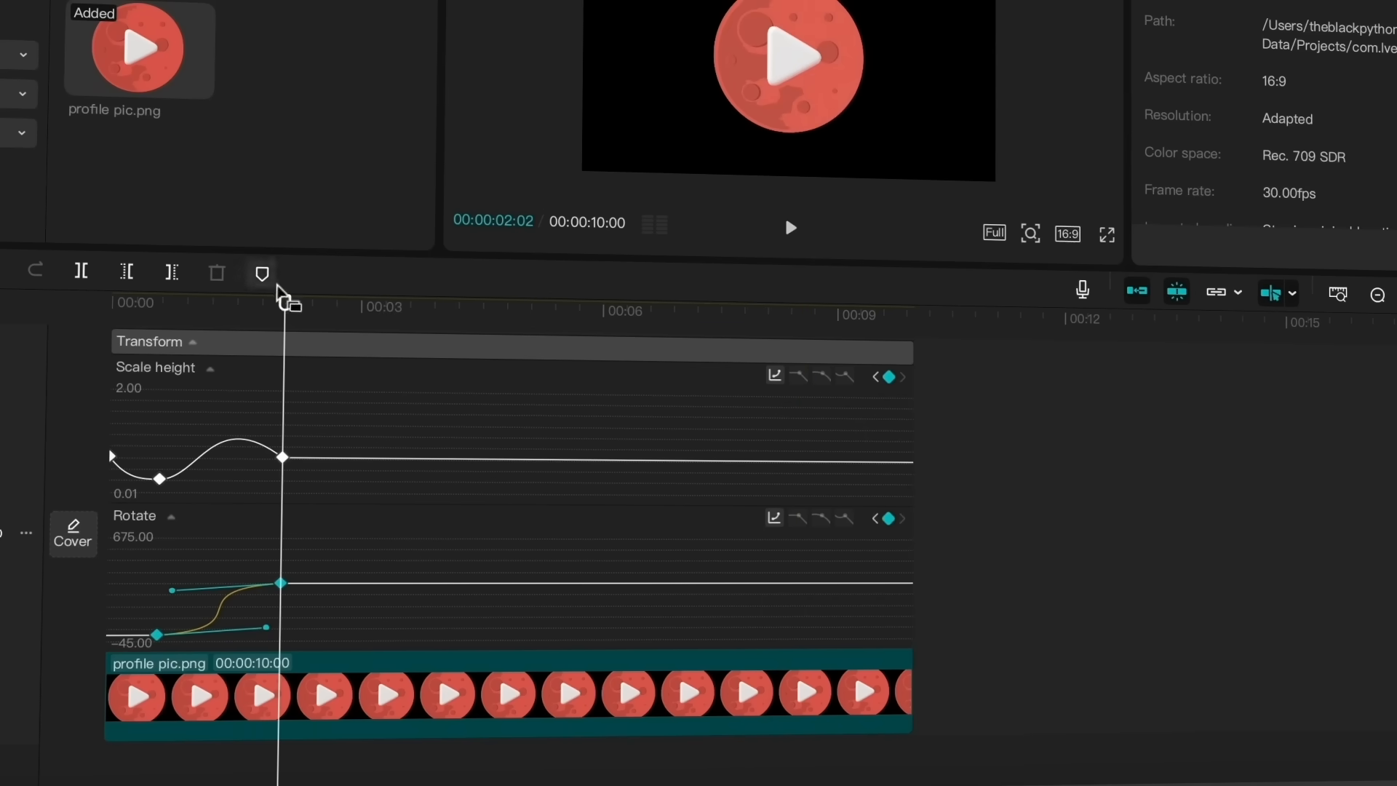
drag(282, 299, 58, 356)
key(space)
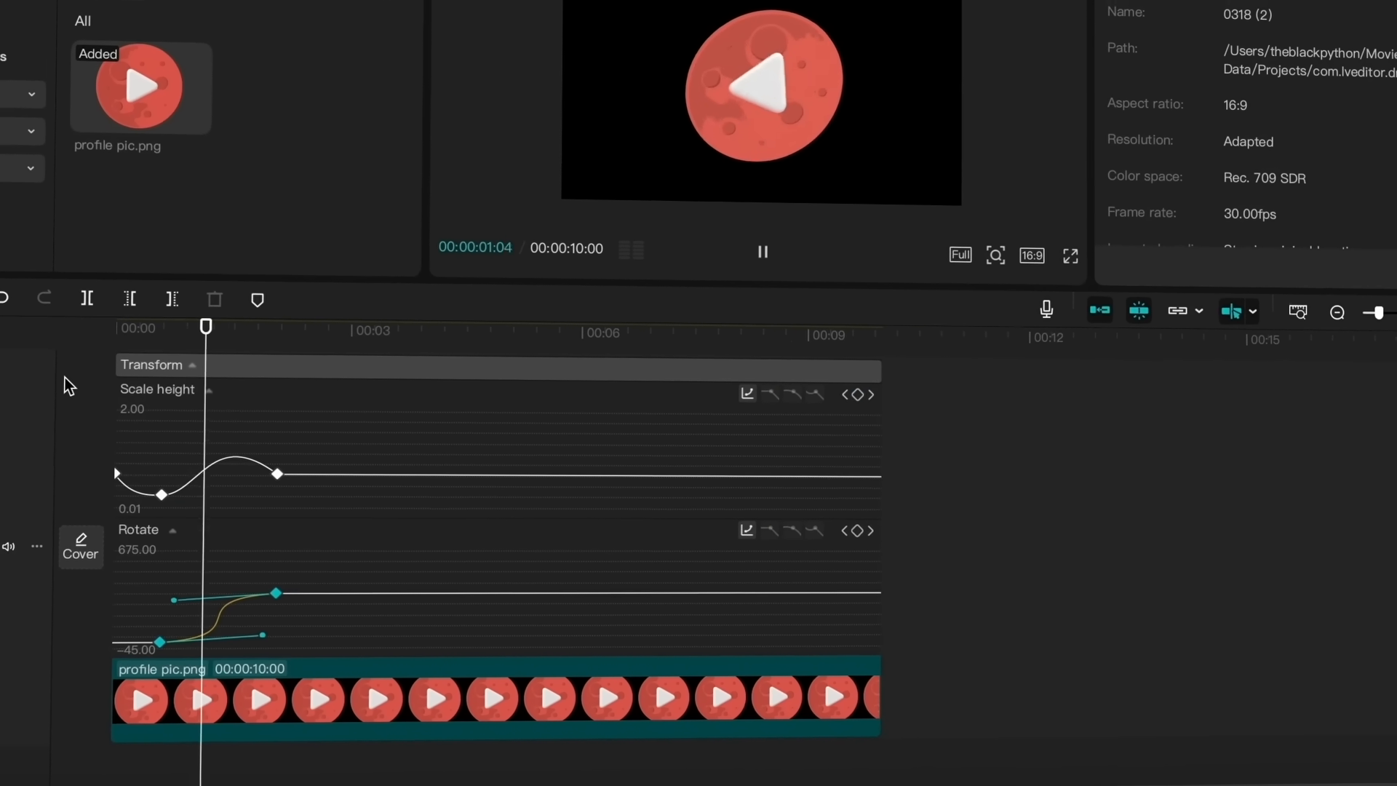
Hide the logo clip's keyframe curves and play the finished spin animation in full screen
click(380, 713)
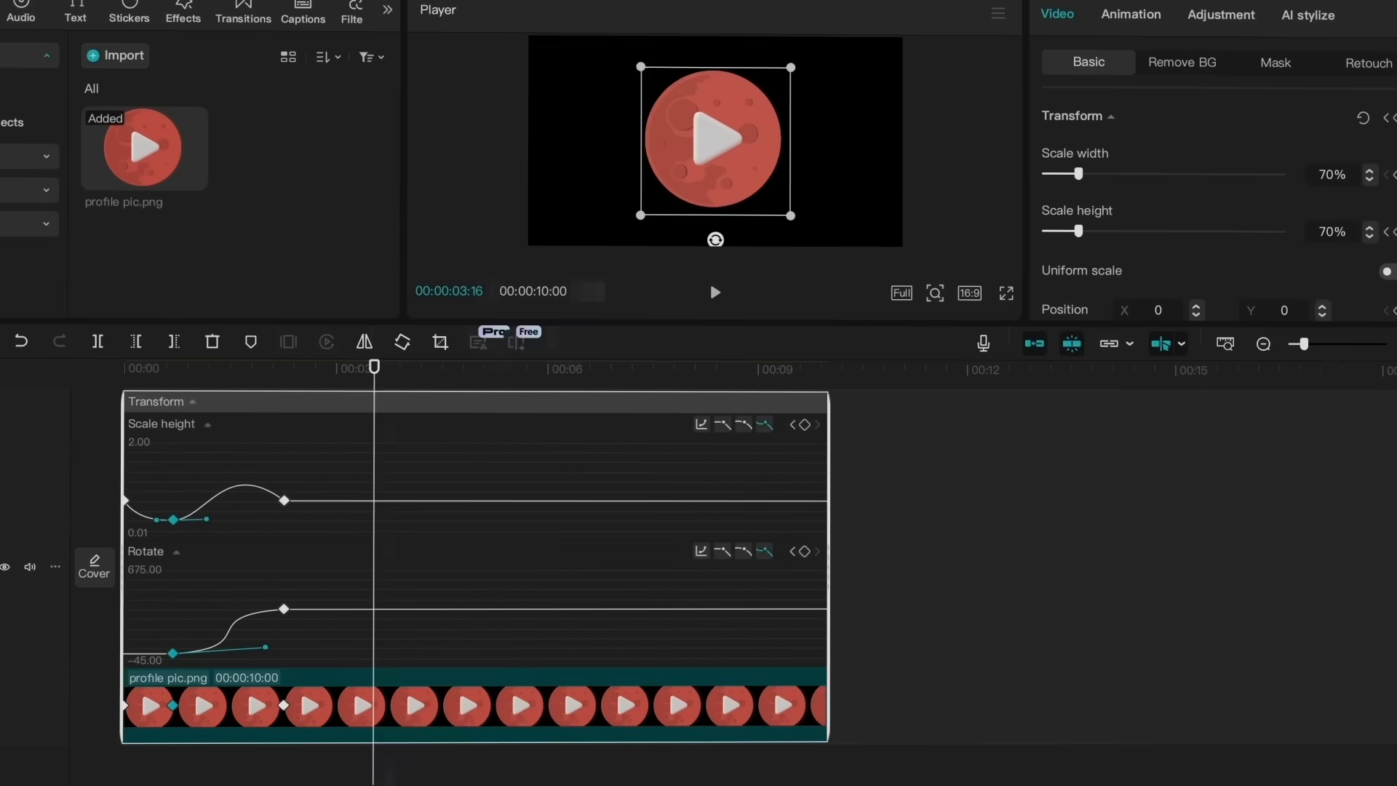
right_click(379, 712)
click(411, 732)
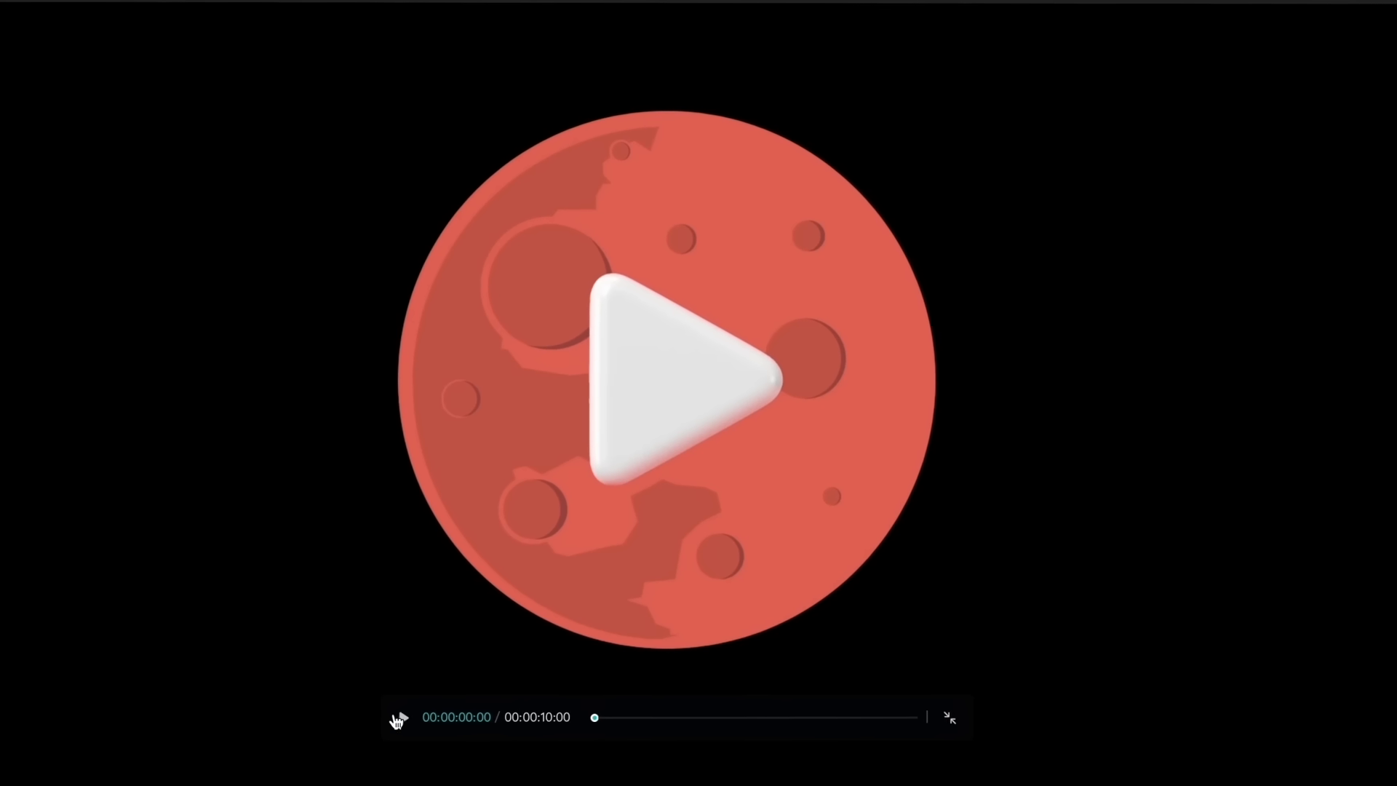
click(402, 718)
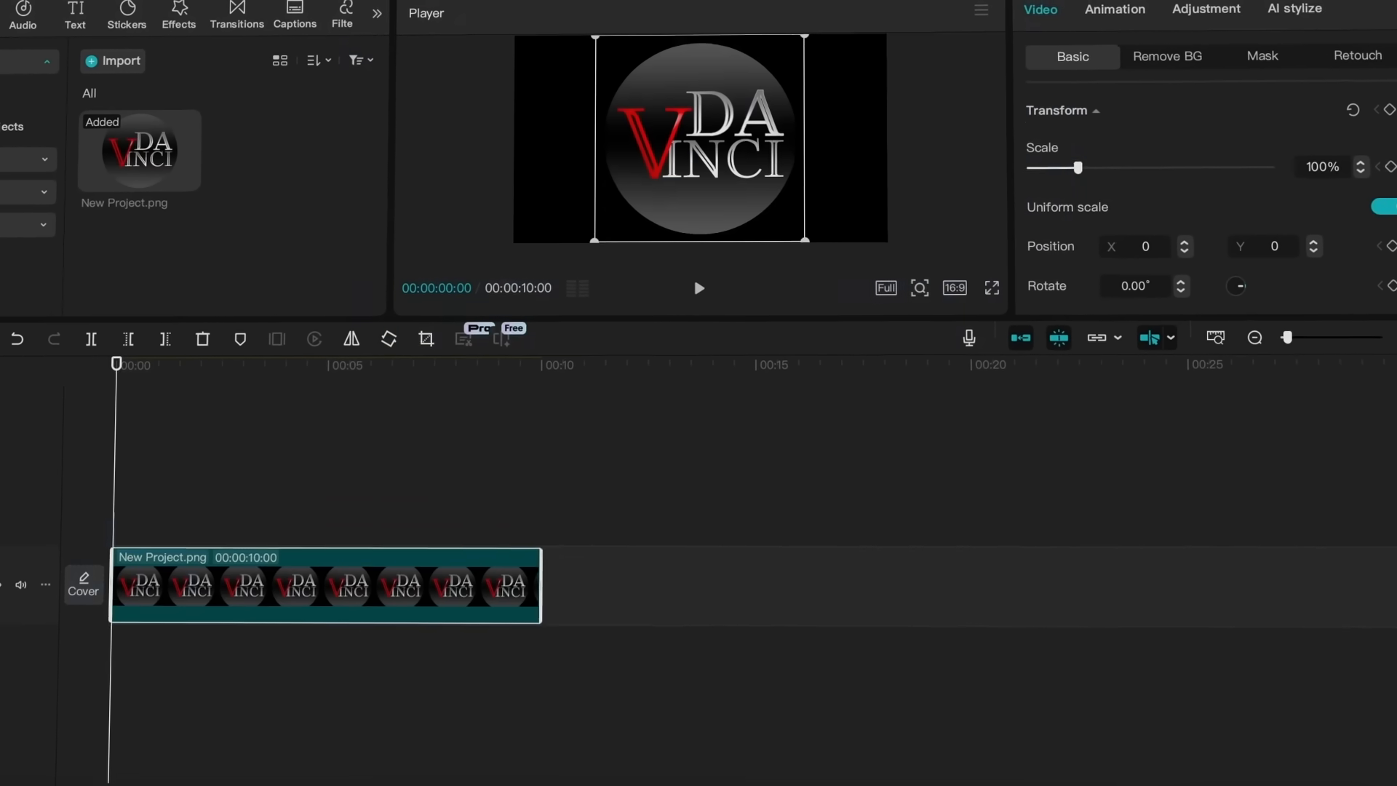
Scale the Da Vinci logo clip to 56% and duplicate it onto the track above
drag(1066, 168, 1047, 168)
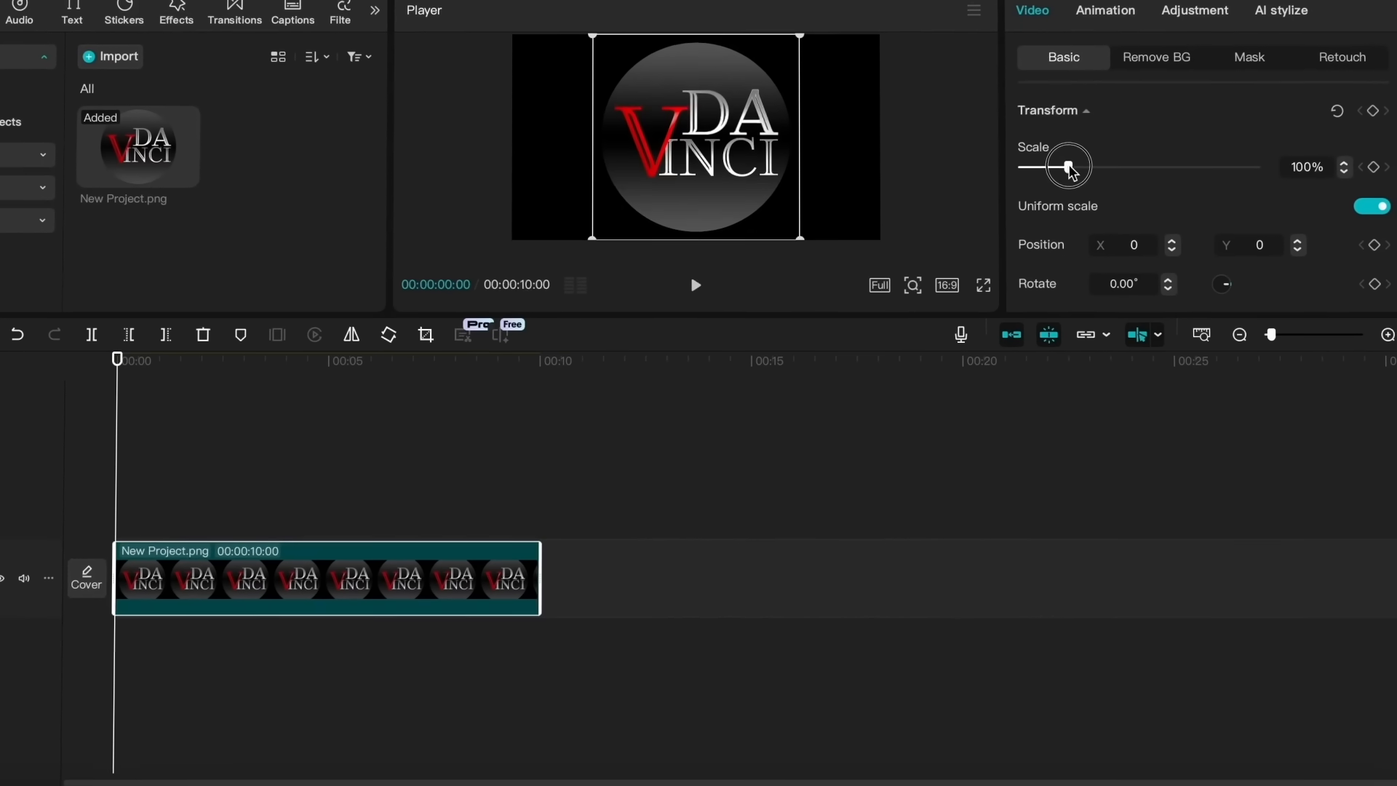
key(ctrl+c)
key(ctrl+v)
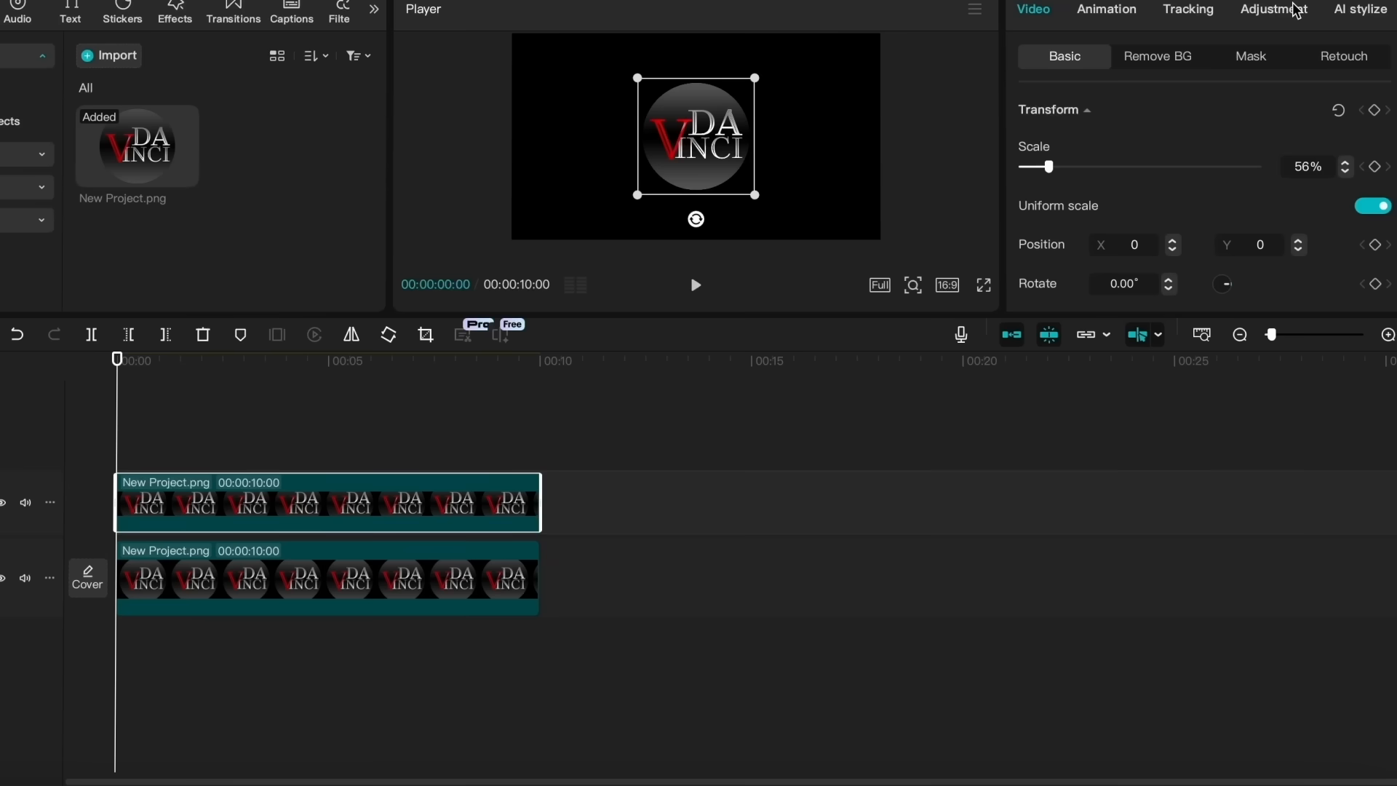
Set the upper logo clip's Exposure adjustment to 50 and its Contrast to -50
click(1296, 10)
scroll(1227, 204, down, 5)
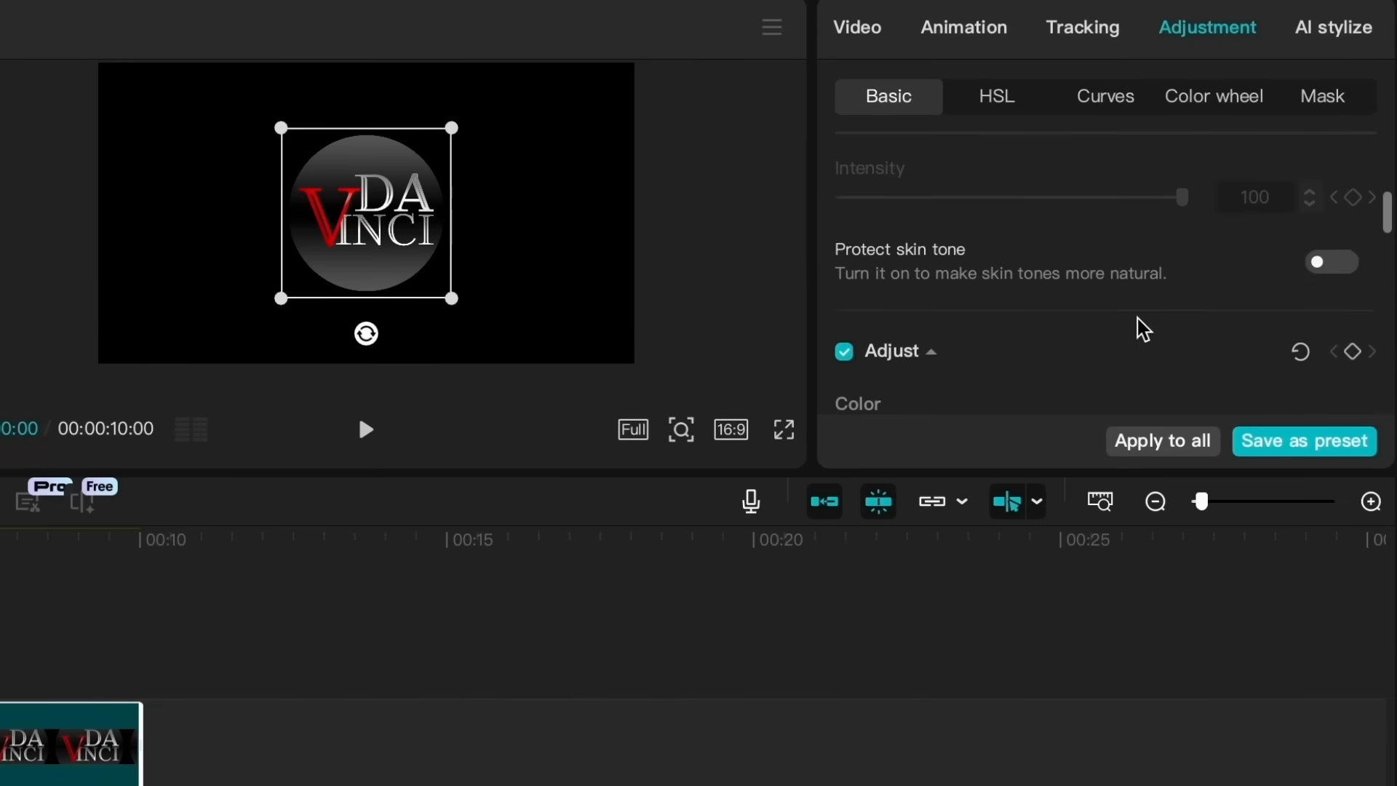
scroll(1142, 329, down, 10)
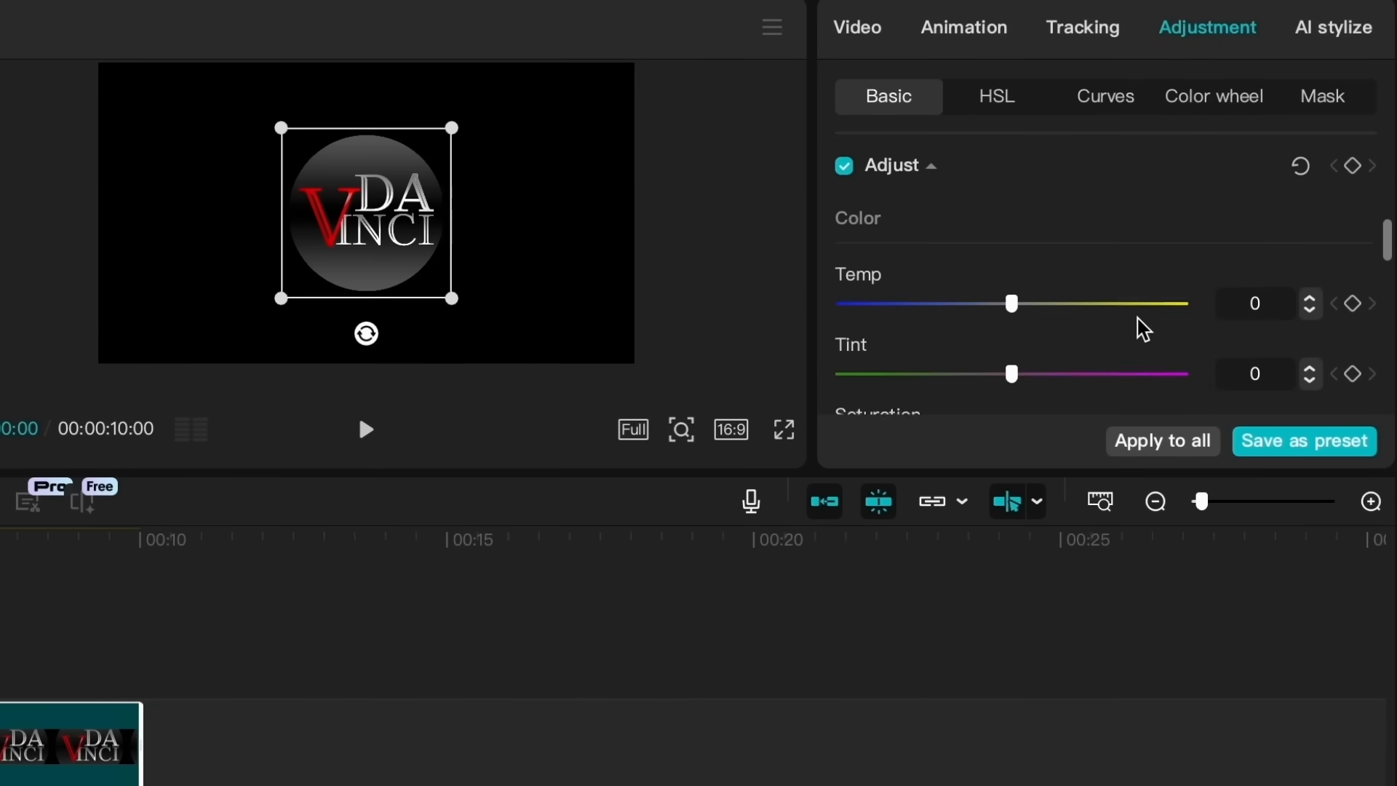
drag(1011, 255, 1235, 254)
click(1012, 326)
drag(1012, 331, 764, 330)
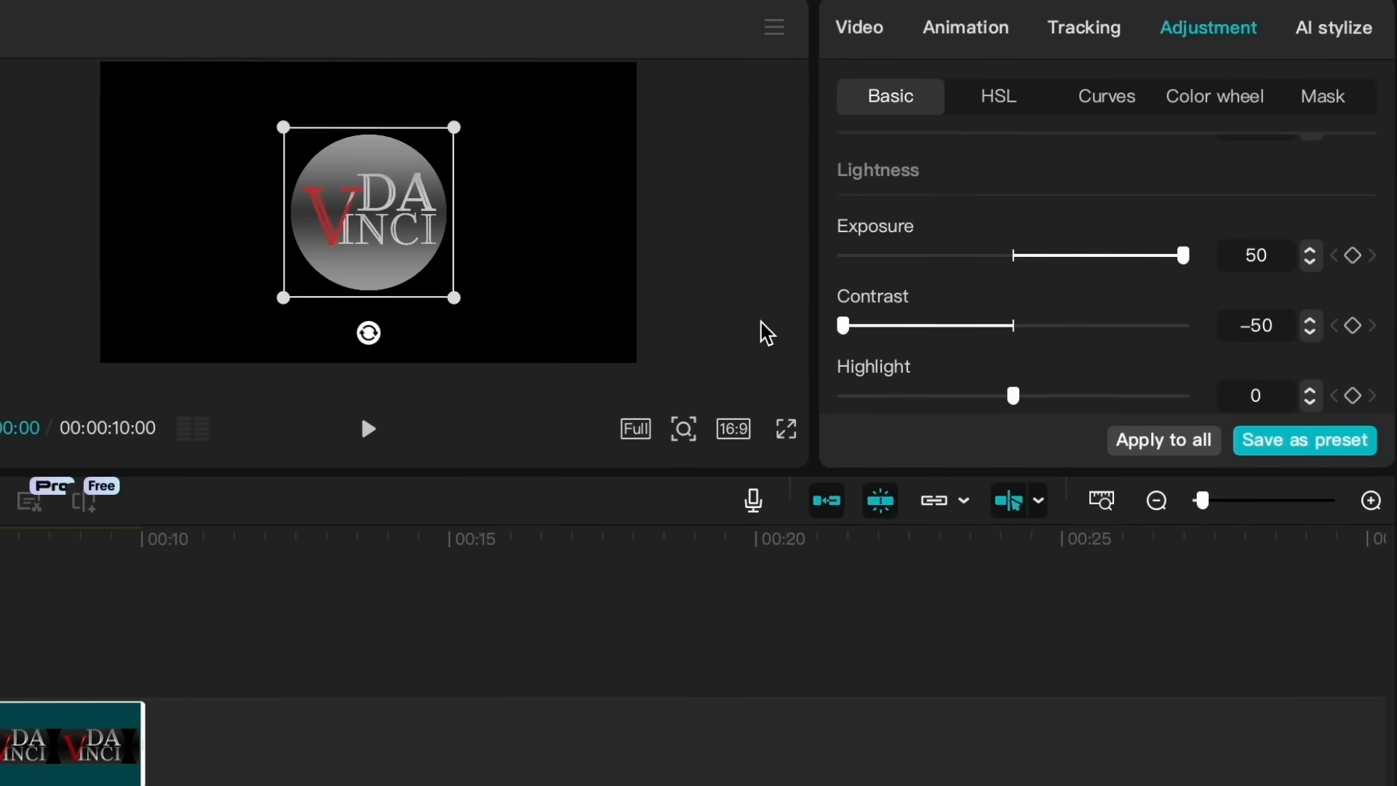
Raise the upper logo clip's Highlight, Shadow, Whites and Blacks adjustments to 50 each
drag(1012, 395, 1149, 383)
scroll(1135, 382, down, 3)
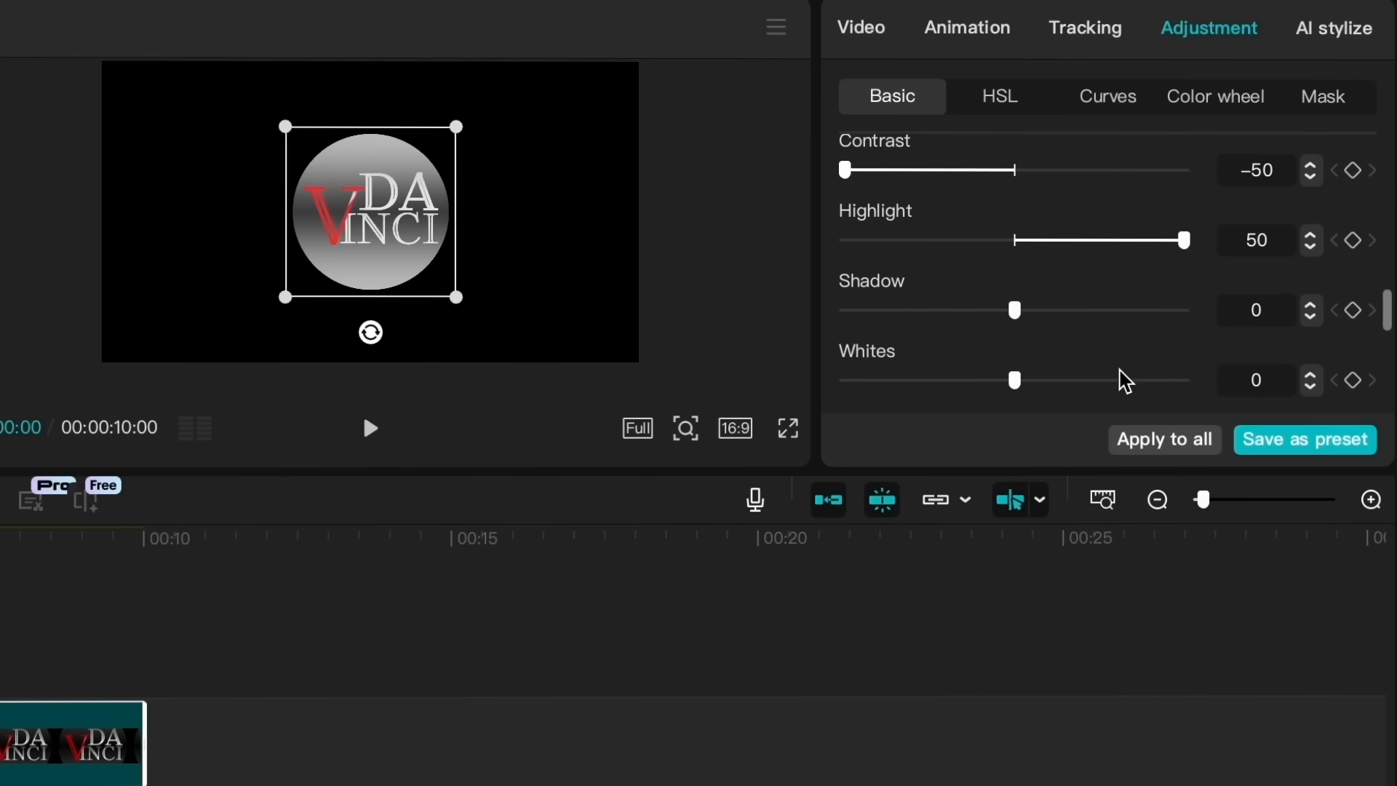
drag(1016, 262, 1118, 301)
drag(1016, 331, 1207, 343)
drag(1019, 402, 1219, 409)
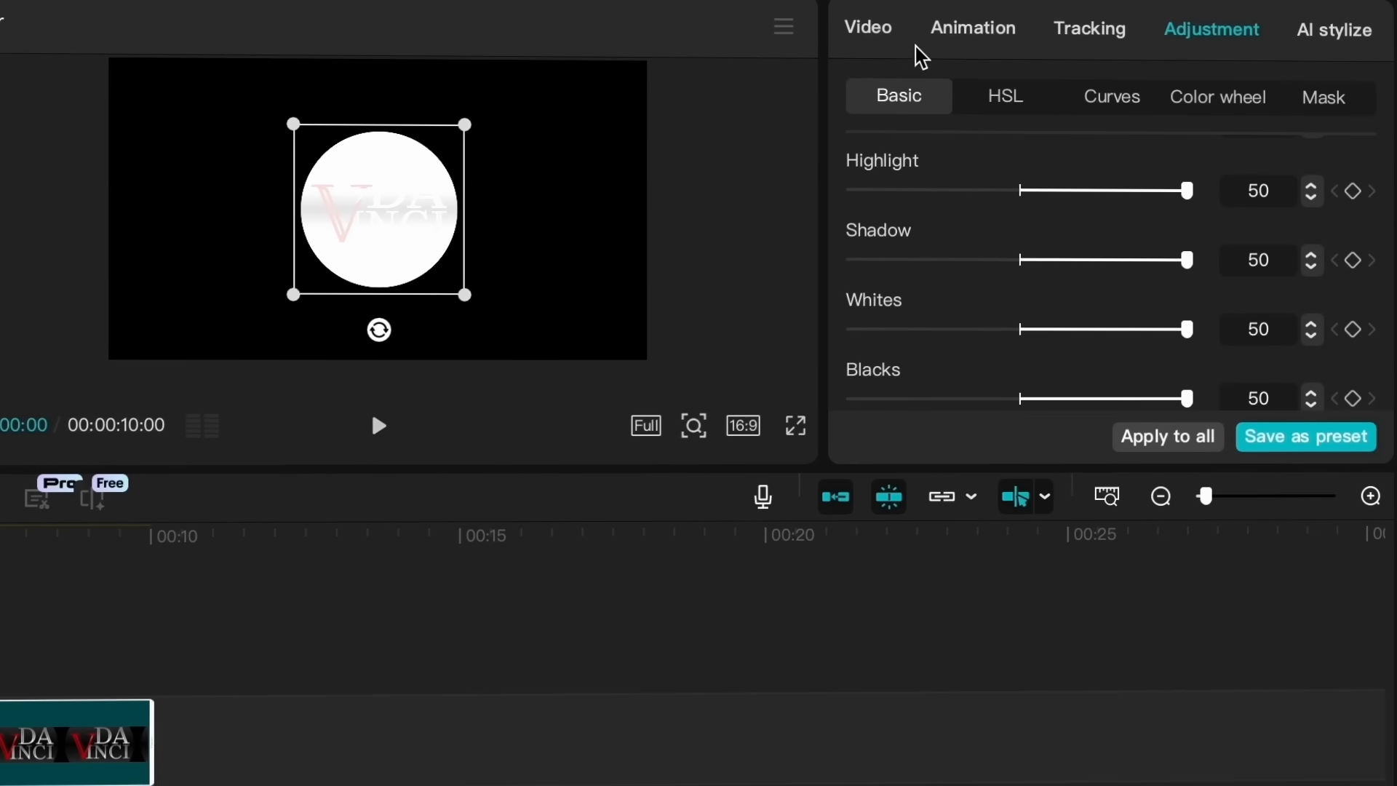
Add a rectangle mask to the upper logo clip and shape it into a 1389 by 194 band rotated 35°
click(886, 37)
click(1172, 97)
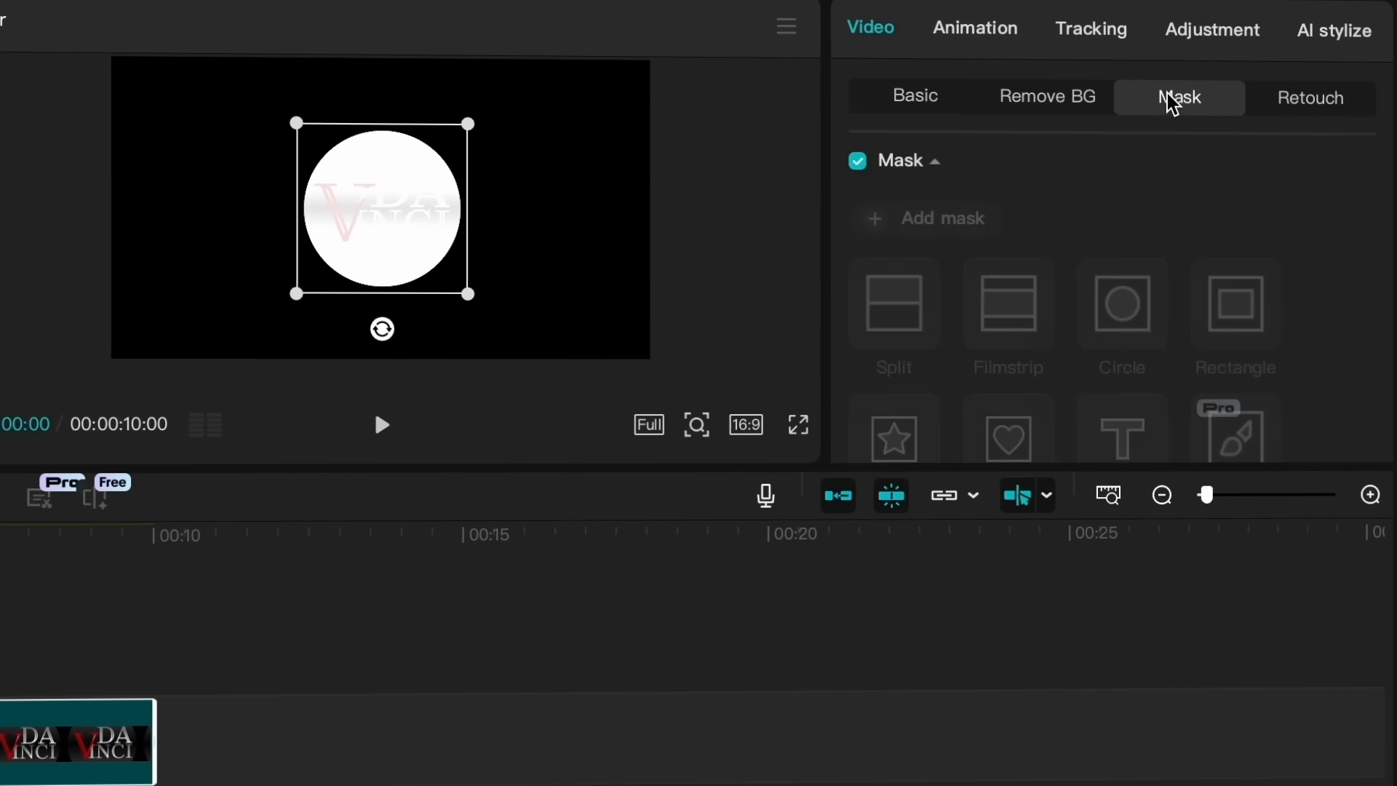
click(961, 221)
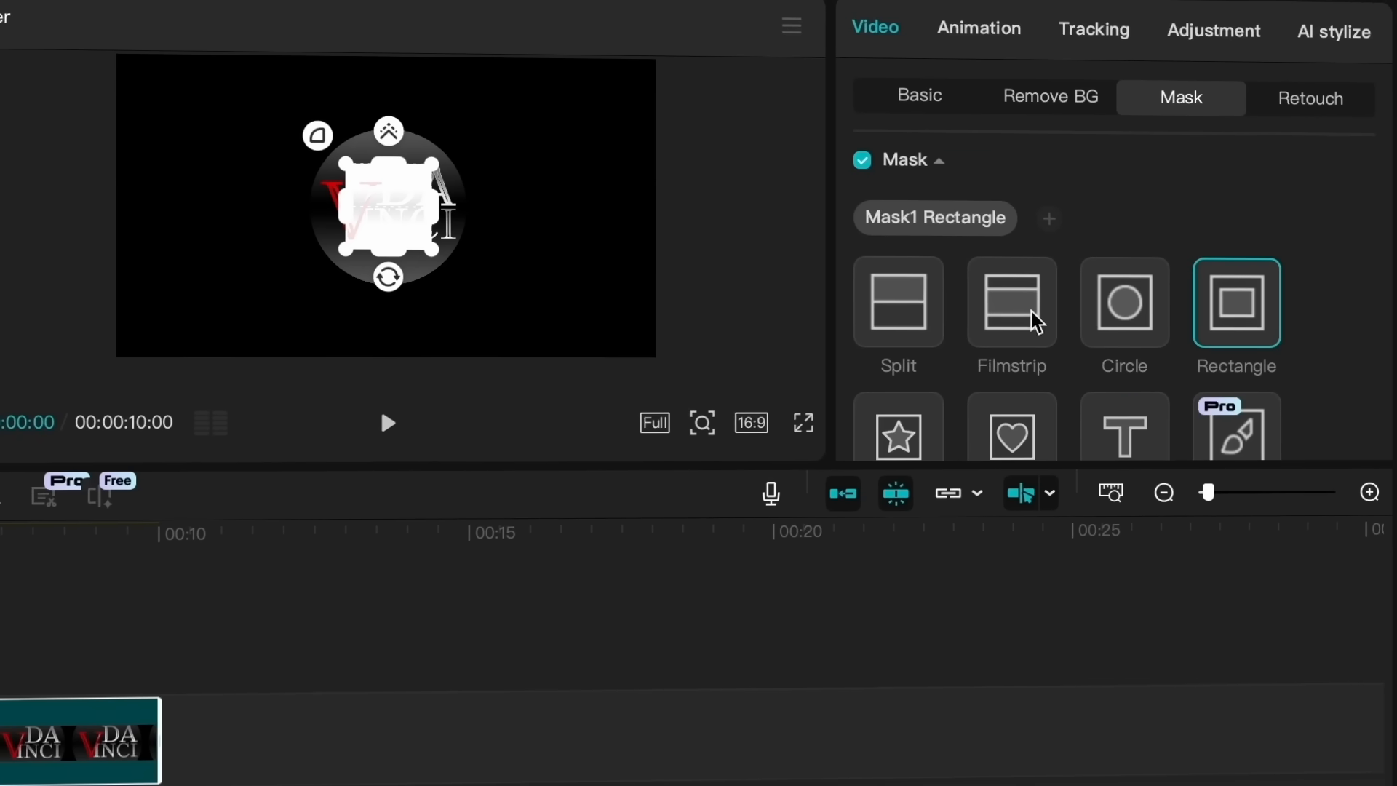
drag(452, 219, 524, 225)
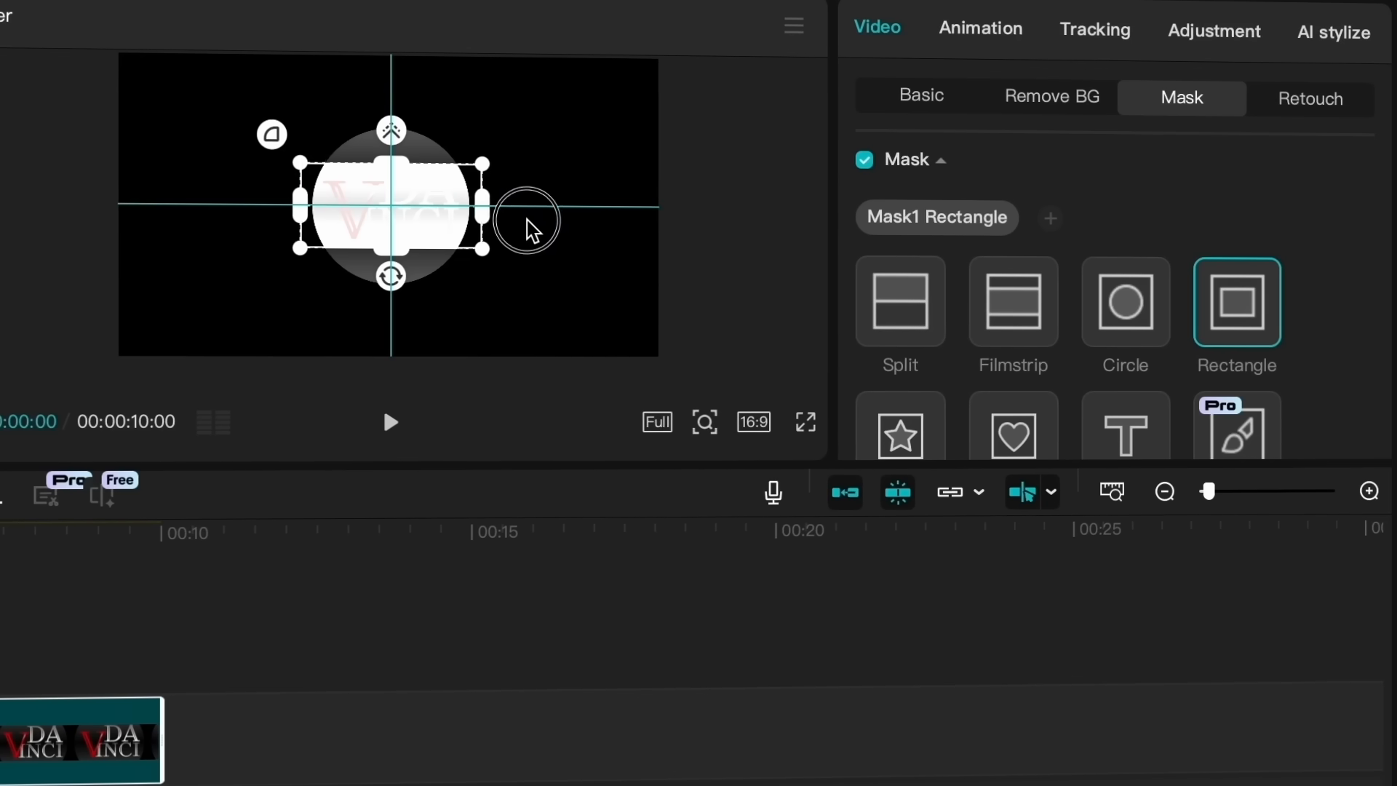
drag(390, 276, 364, 252)
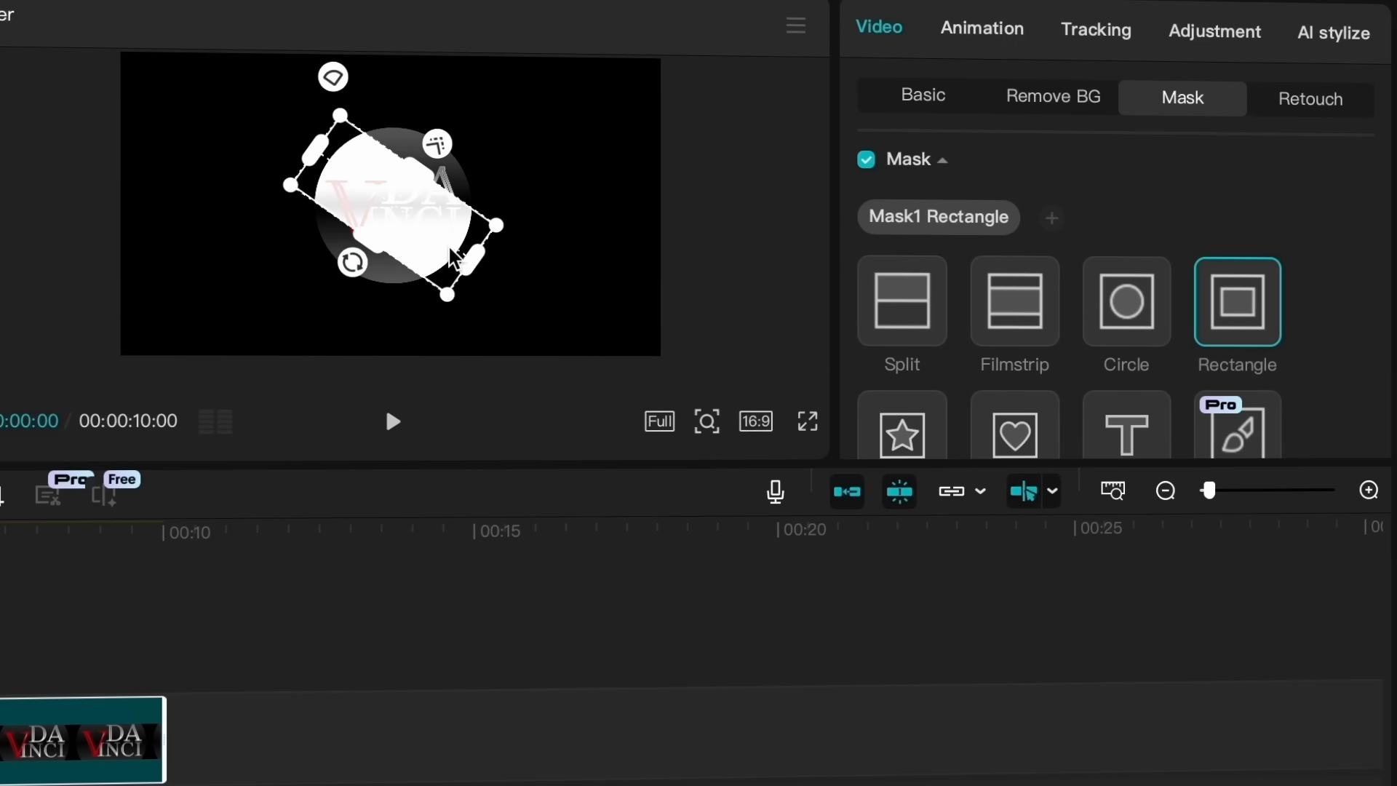
drag(473, 254, 496, 262)
drag(373, 235, 447, 150)
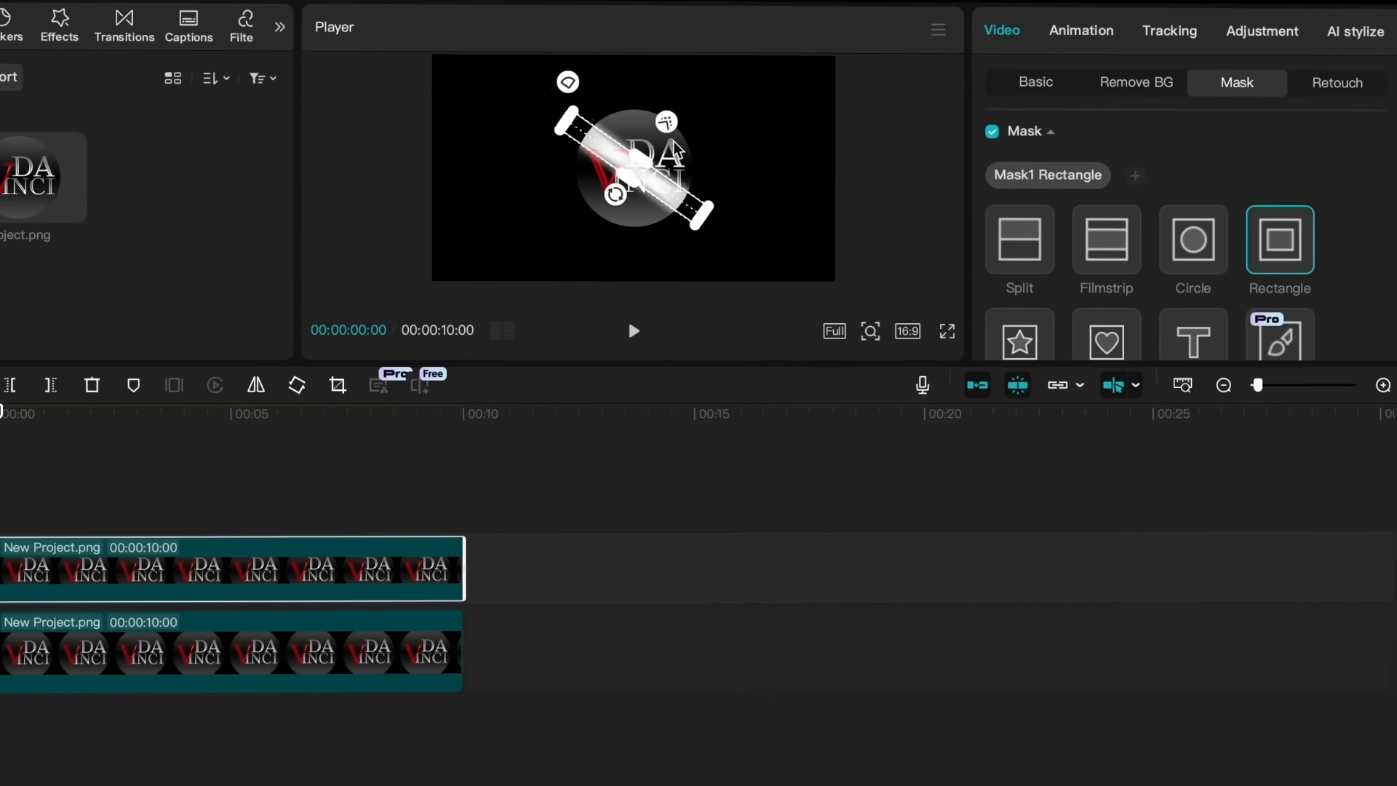
Keyframe the mask position from X 470, Y 453 at the start to X -540, Y -473 at 00:00:00:19, and preview the sweep
scroll(1235, 150, down, 5)
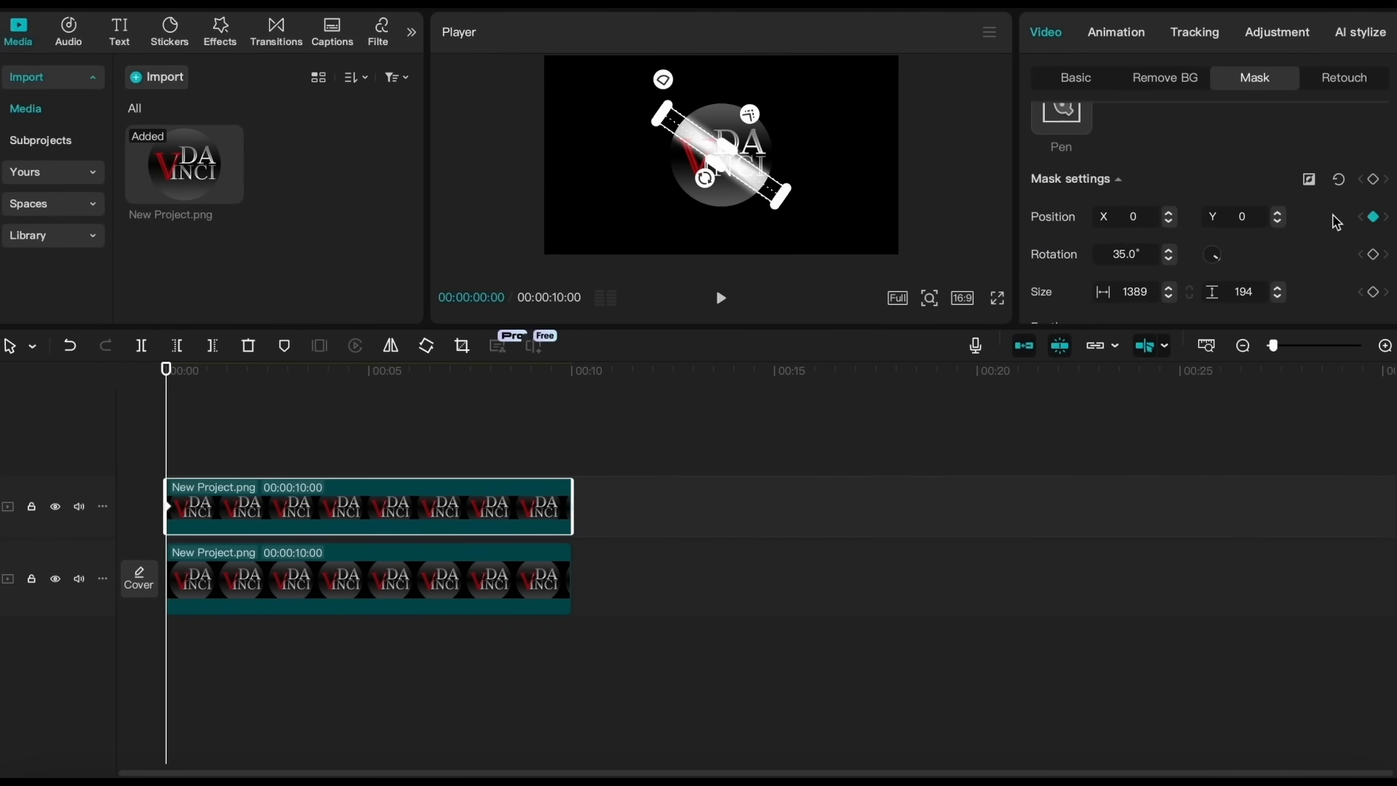
drag(773, 195, 815, 143)
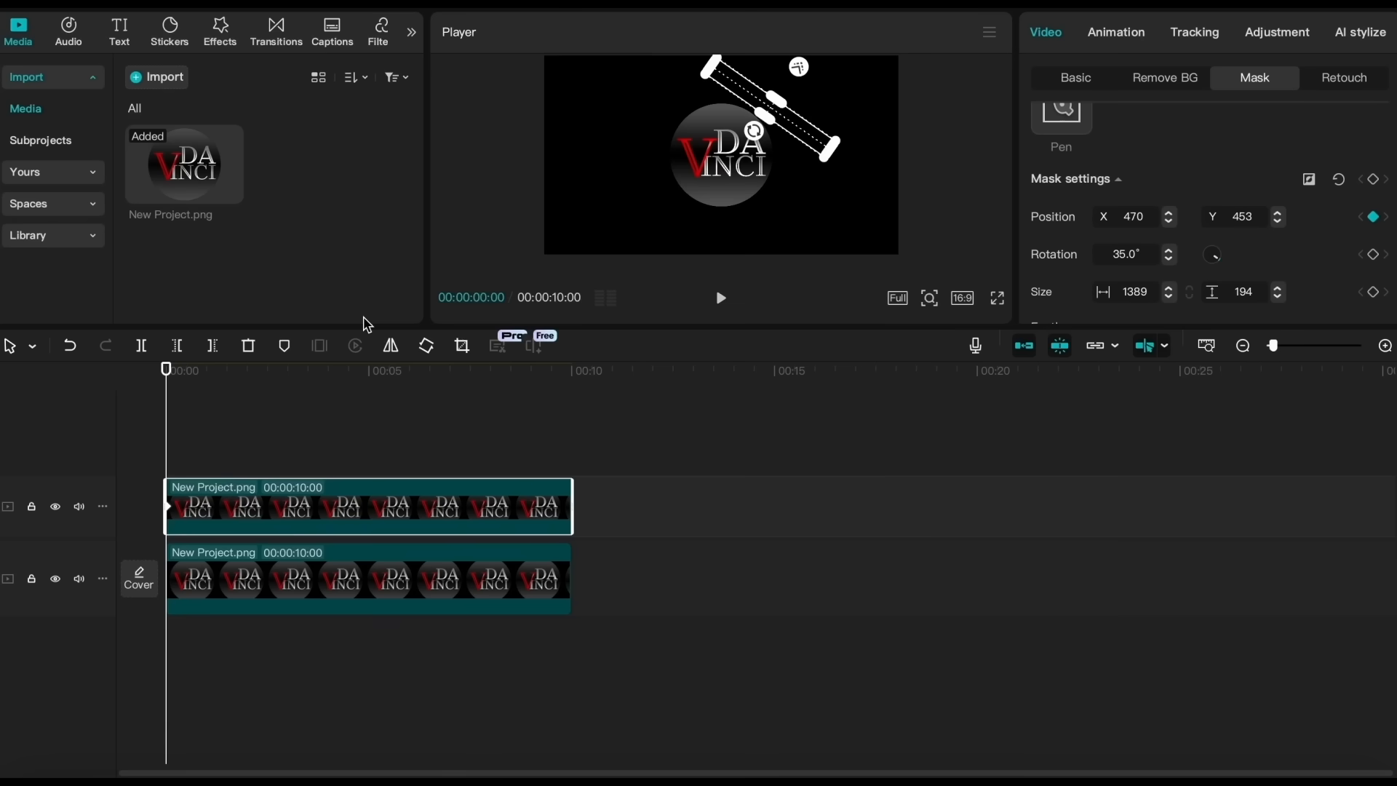
mouse_move(166, 369)
mouse_down()
mouse_move(221, 377)
mouse_move(192, 380)
mouse_up()
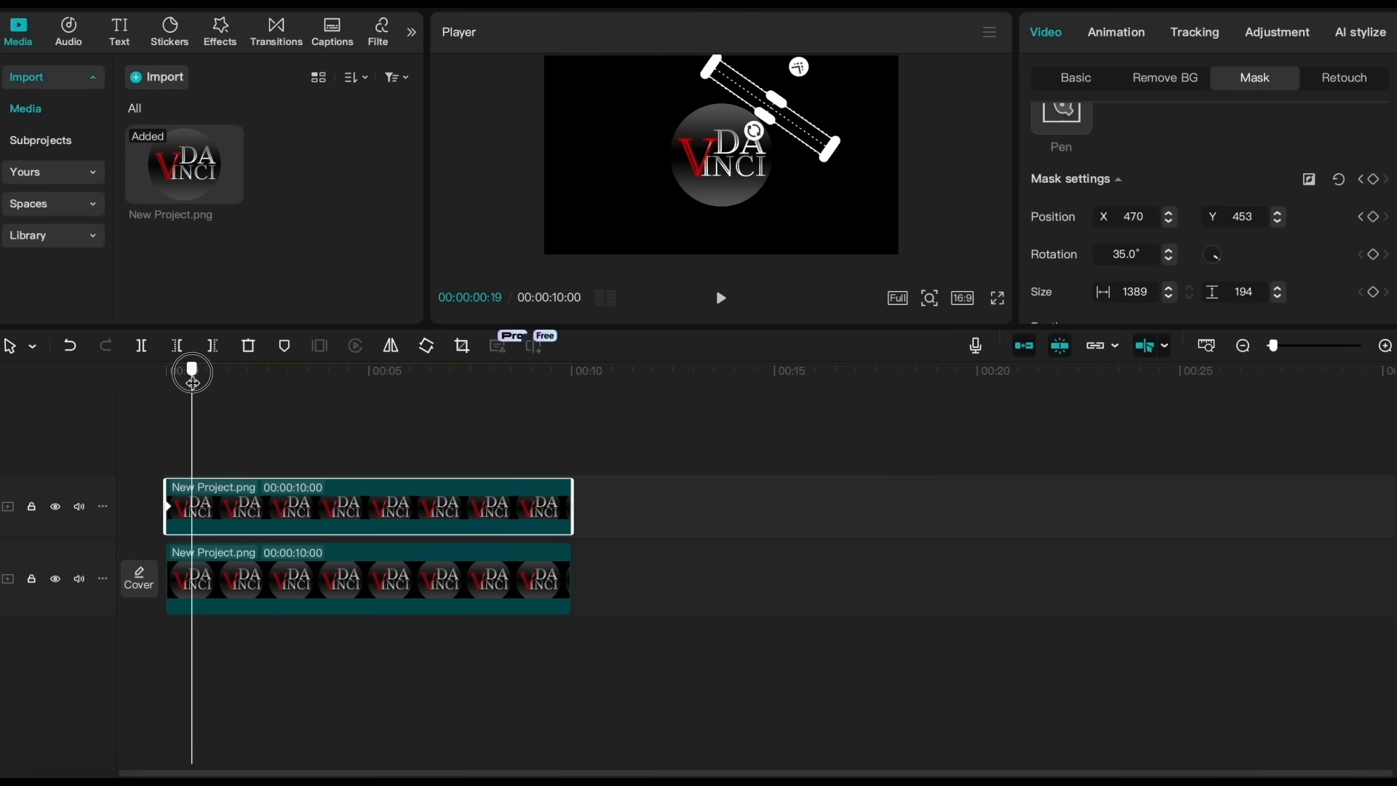
drag(808, 142, 703, 240)
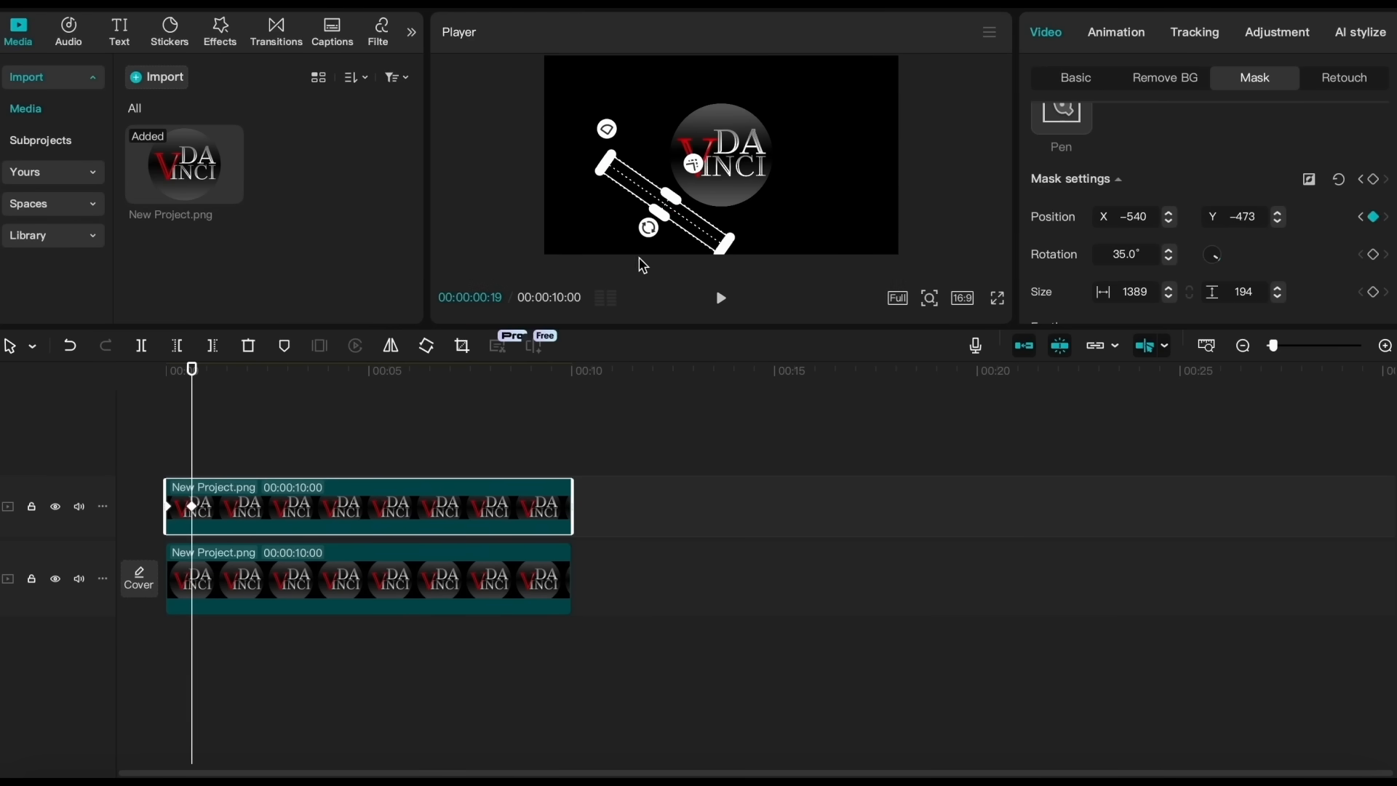
drag(192, 381, 121, 385)
key(space)
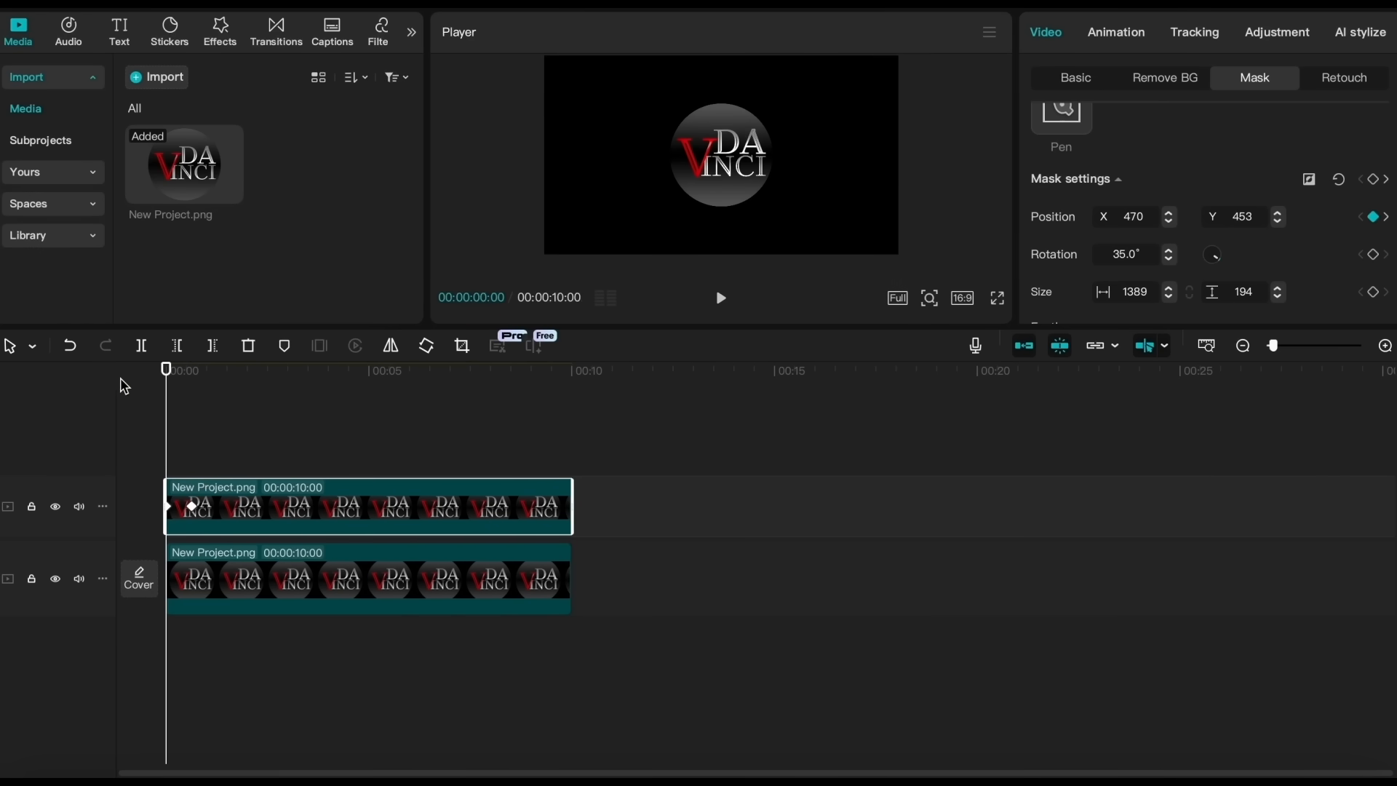
key(space)
Show the upper clip's keyframe curves and apply the Cubic In preset to the mask's Positionx curve
right_click(260, 518)
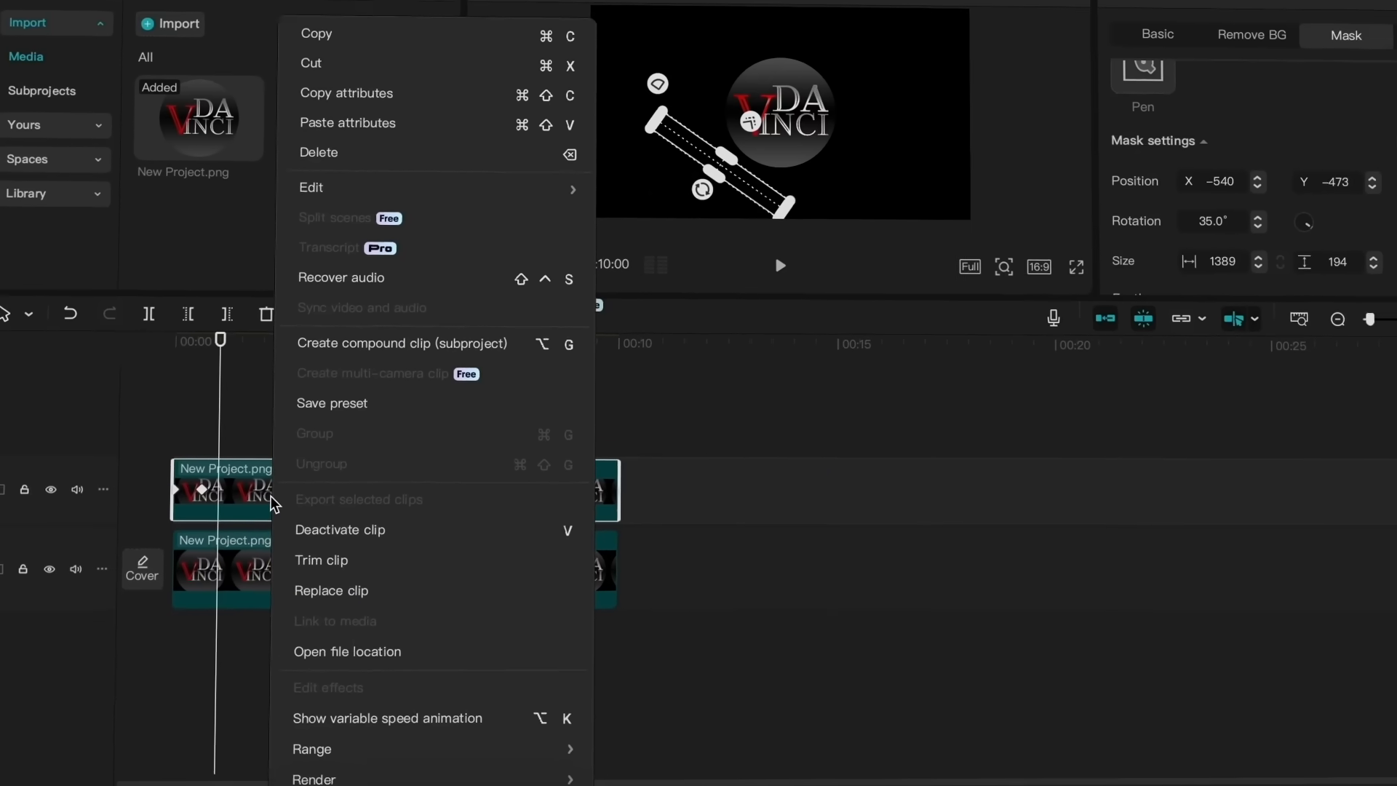
click(379, 722)
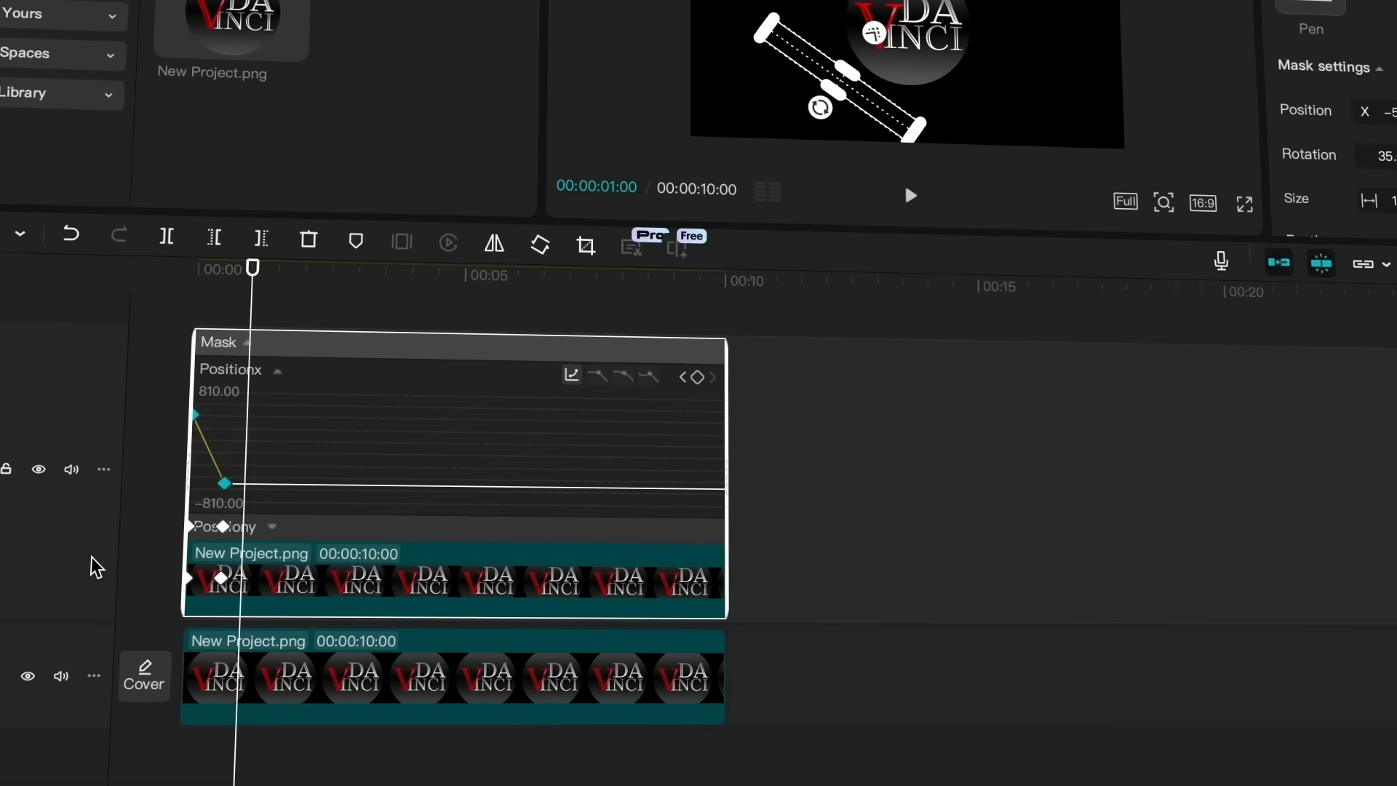
click(571, 376)
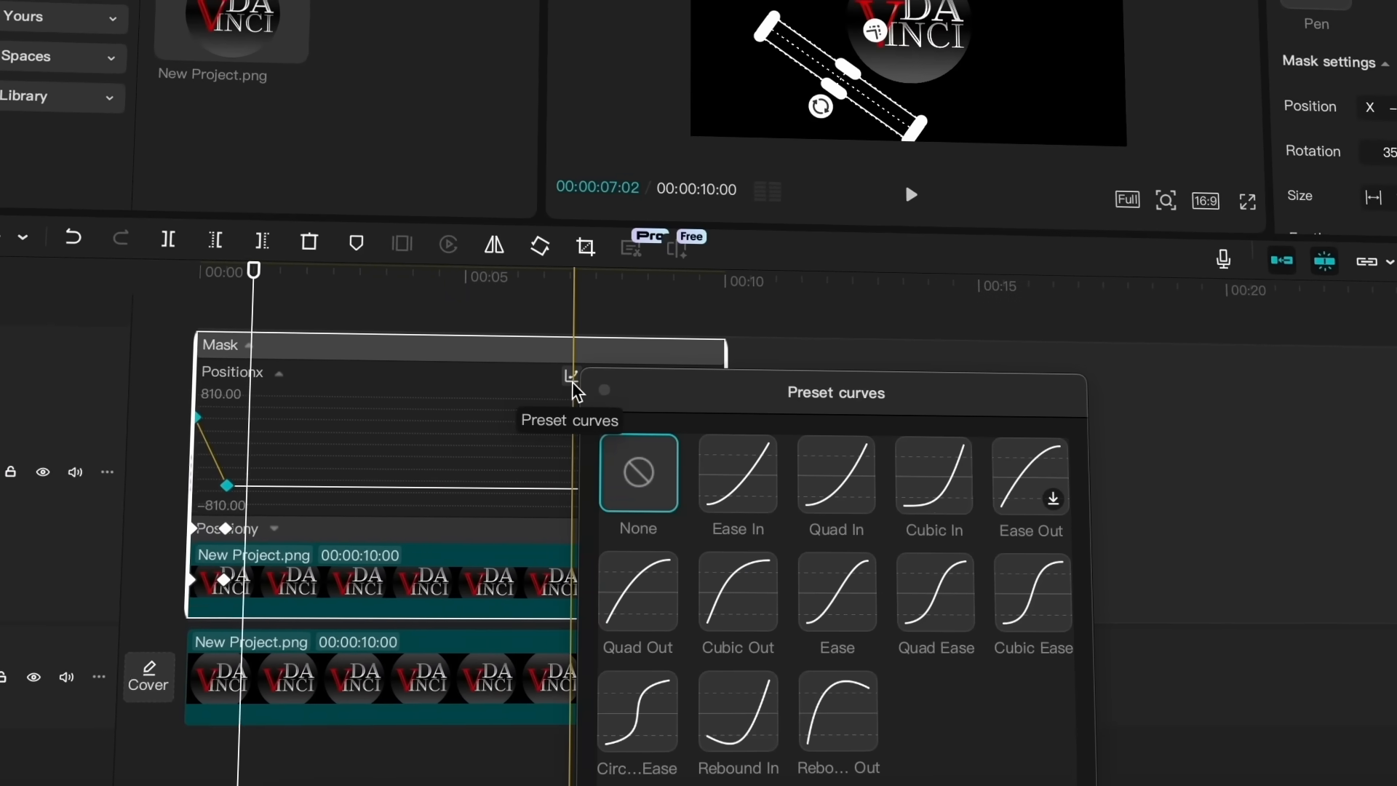
click(936, 504)
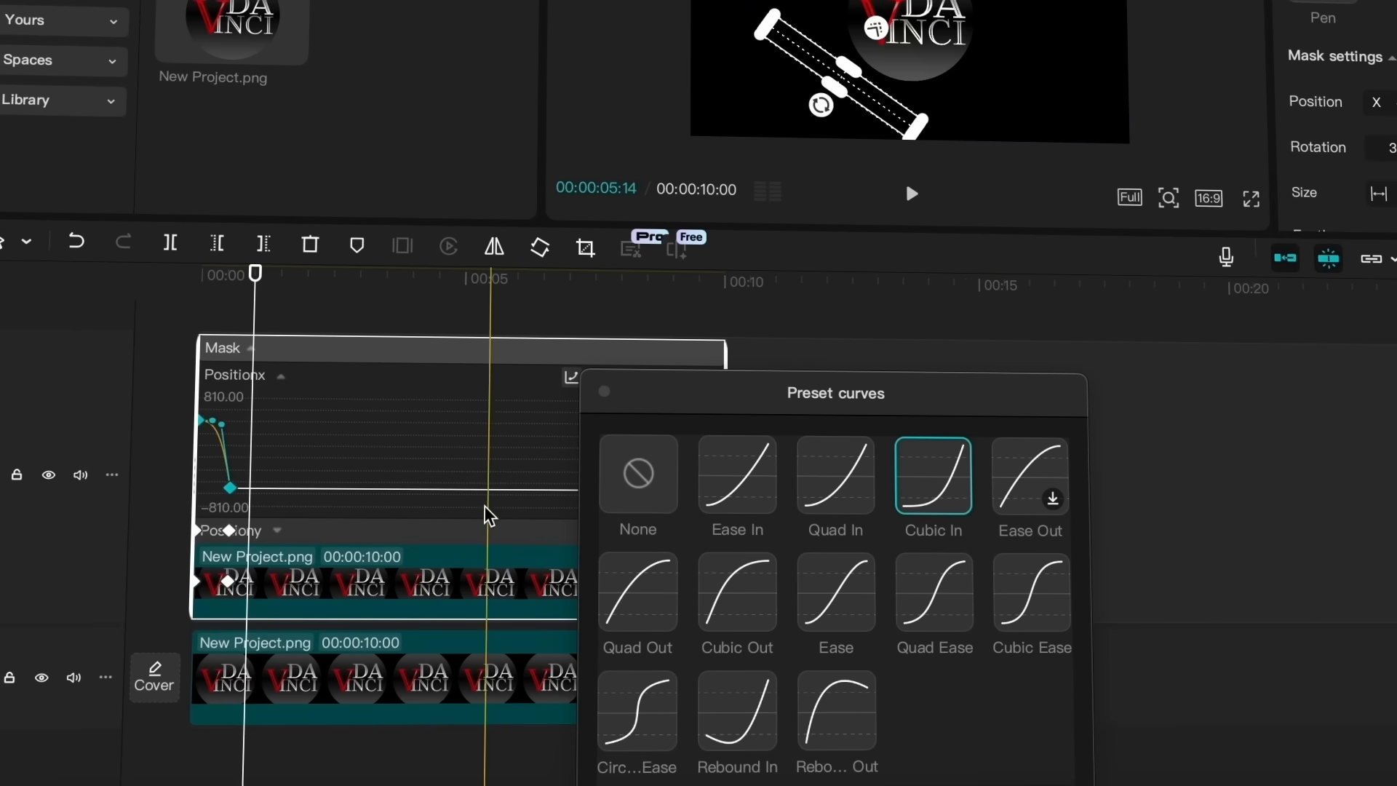
Expand the mask's Positiony curve, apply the Cubic In preset between its keyframes and preview the sweep from the start
click(474, 527)
click(464, 529)
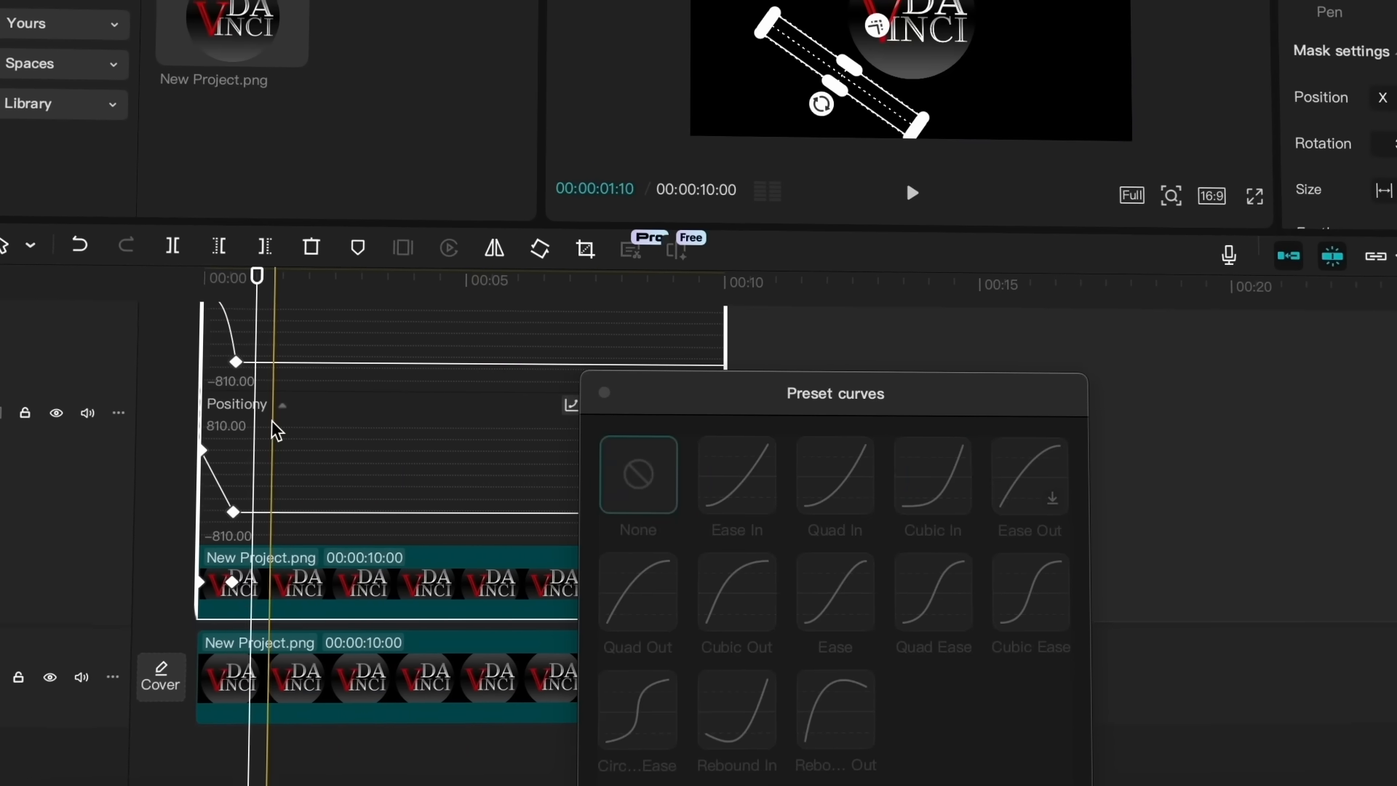
drag(282, 436, 149, 550)
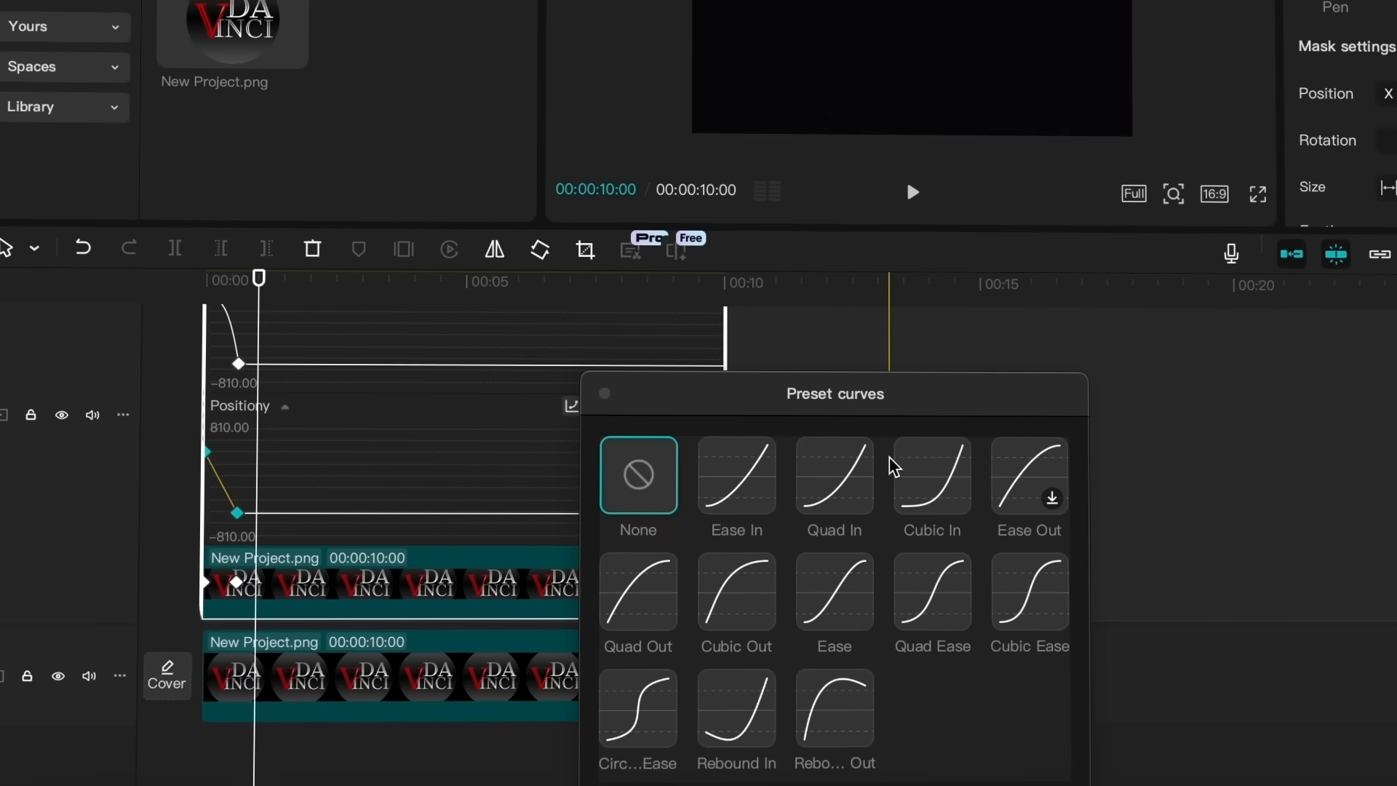
click(912, 473)
click(604, 394)
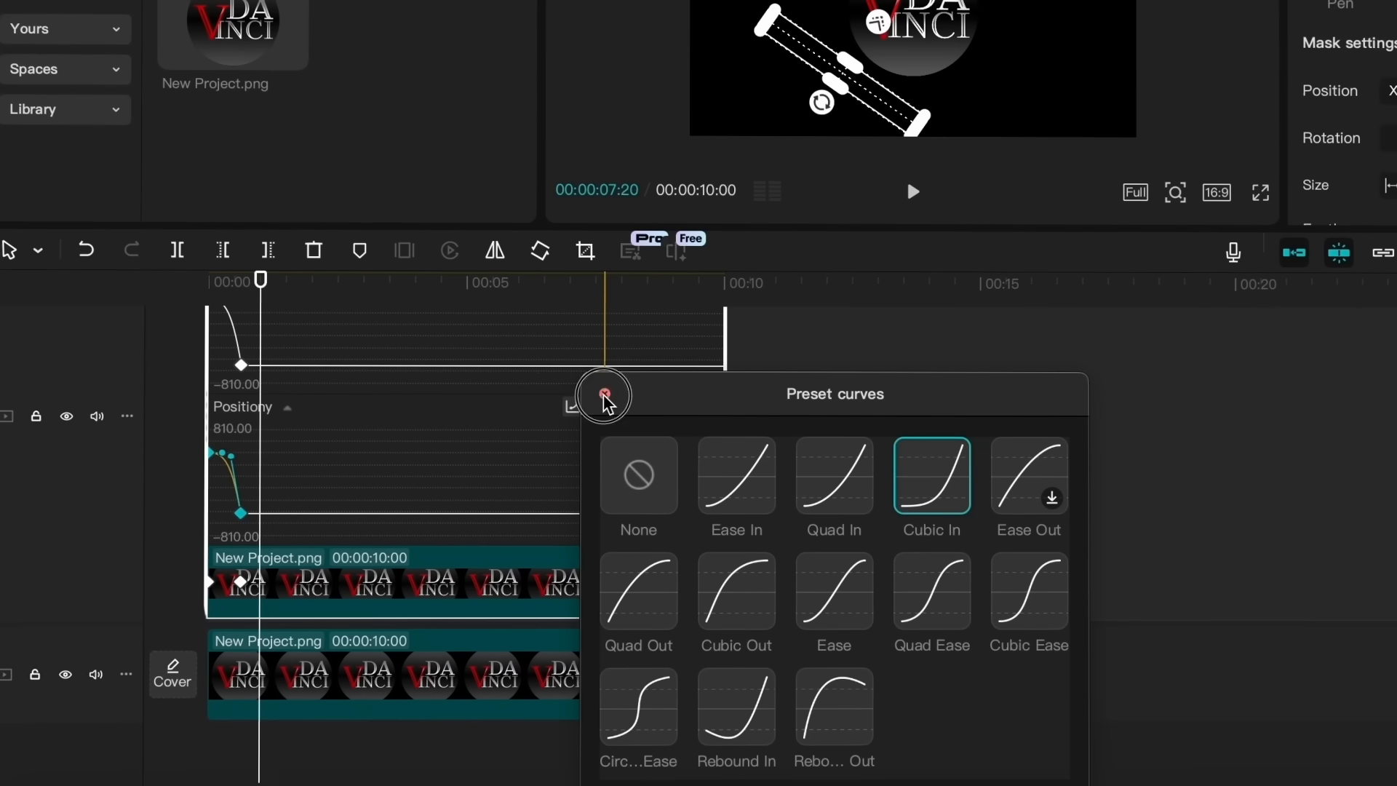
drag(261, 289, 116, 364)
key(space)
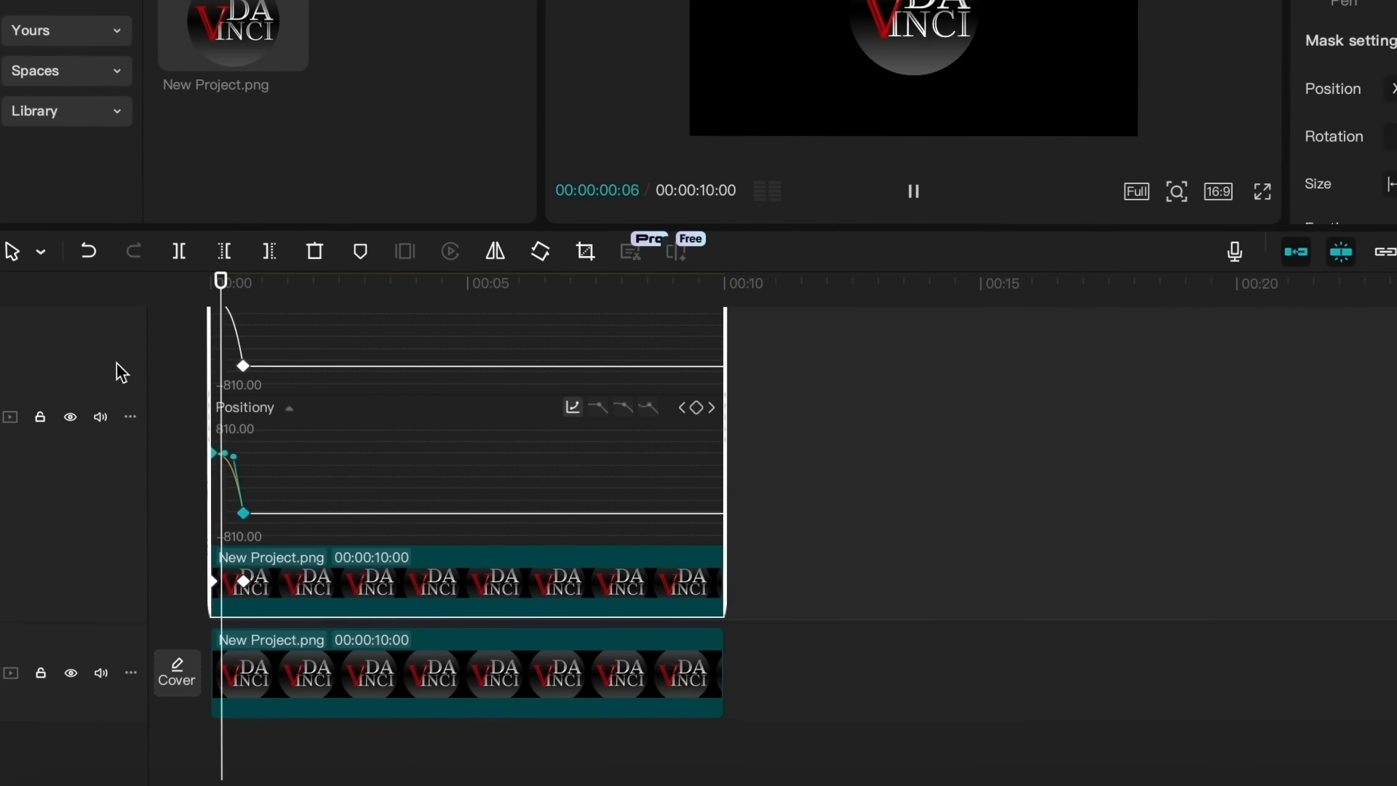
key(space)
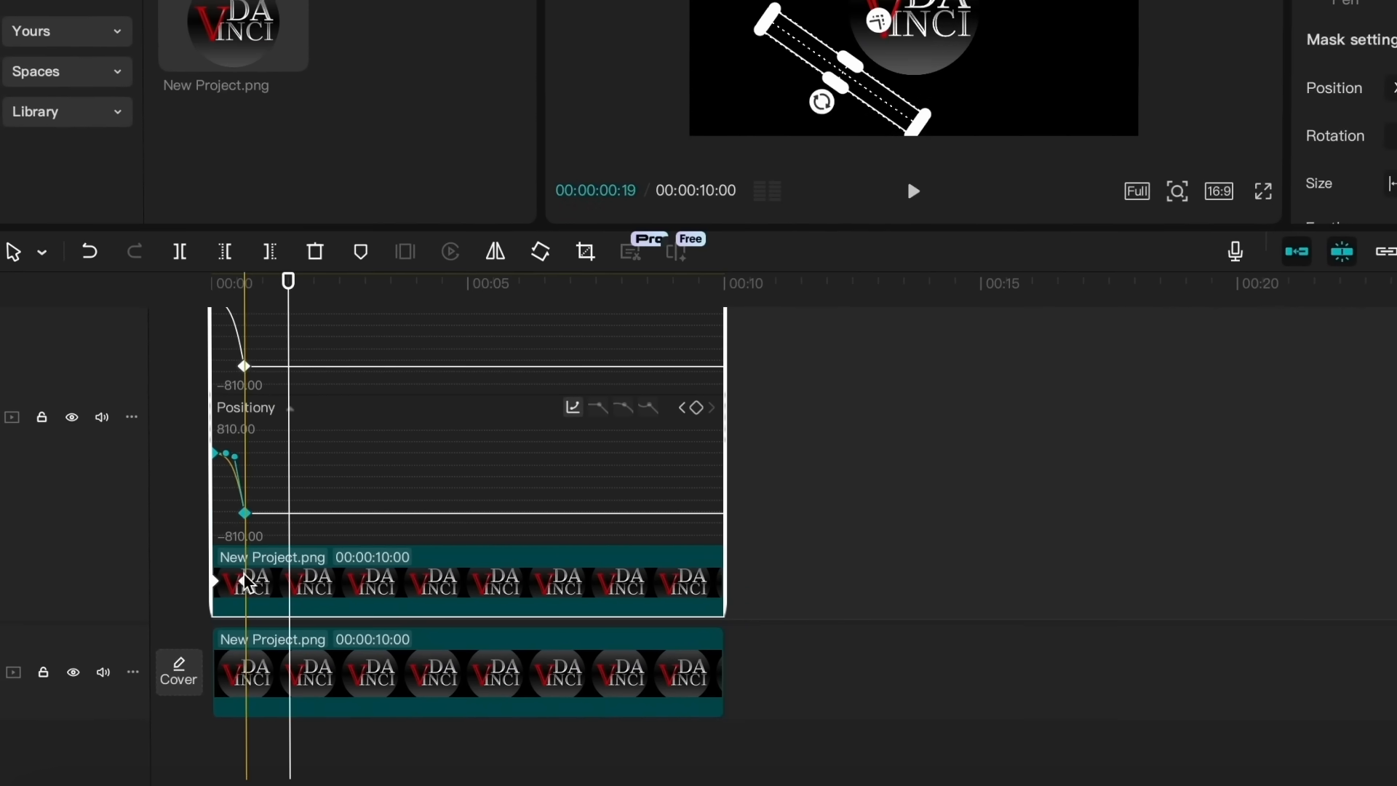
Move the mask's second position keyframe to about 1 second, preview the slower sweep, and hide the upper clip's keyframe curves
drag(245, 581, 265, 582)
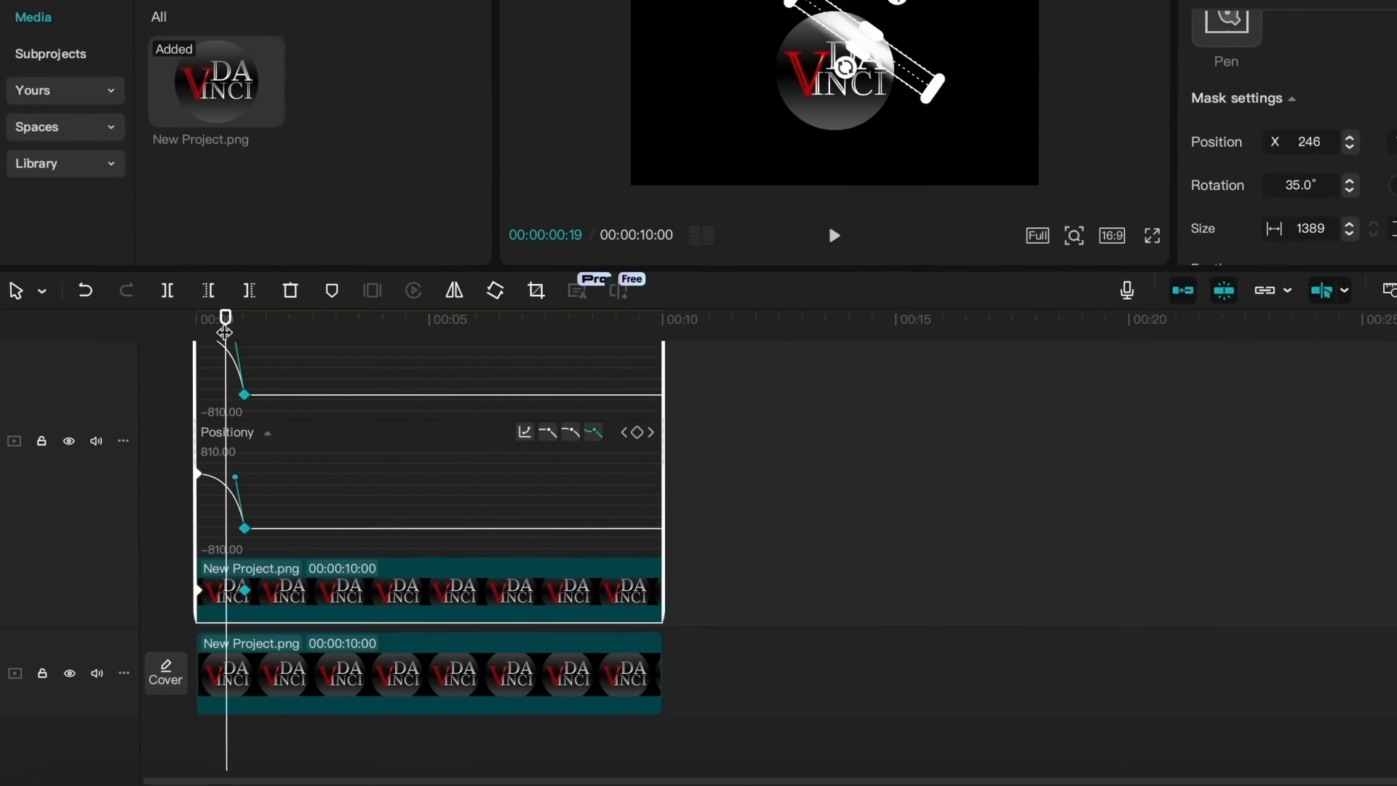
drag(235, 298, 96, 360)
key(space)
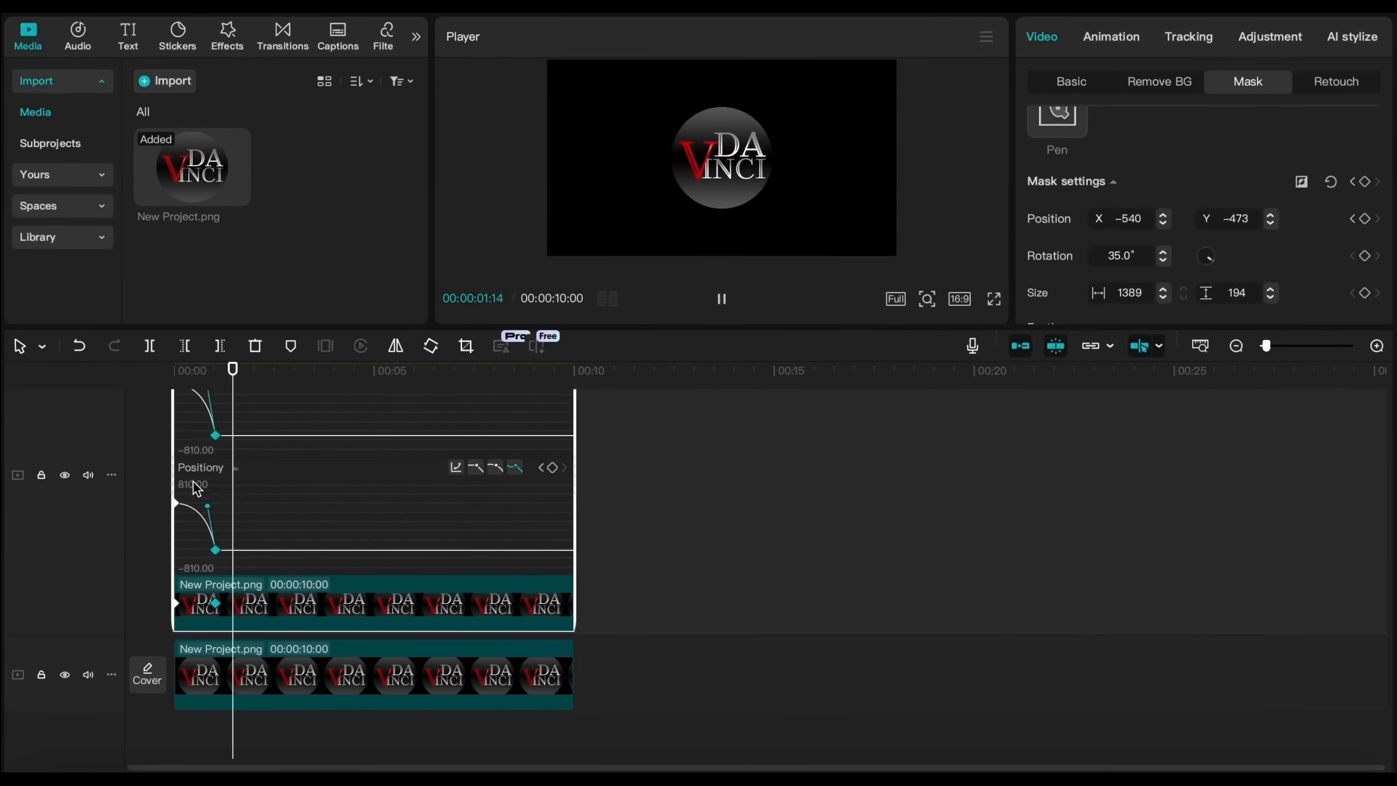
key(space)
right_click(255, 617)
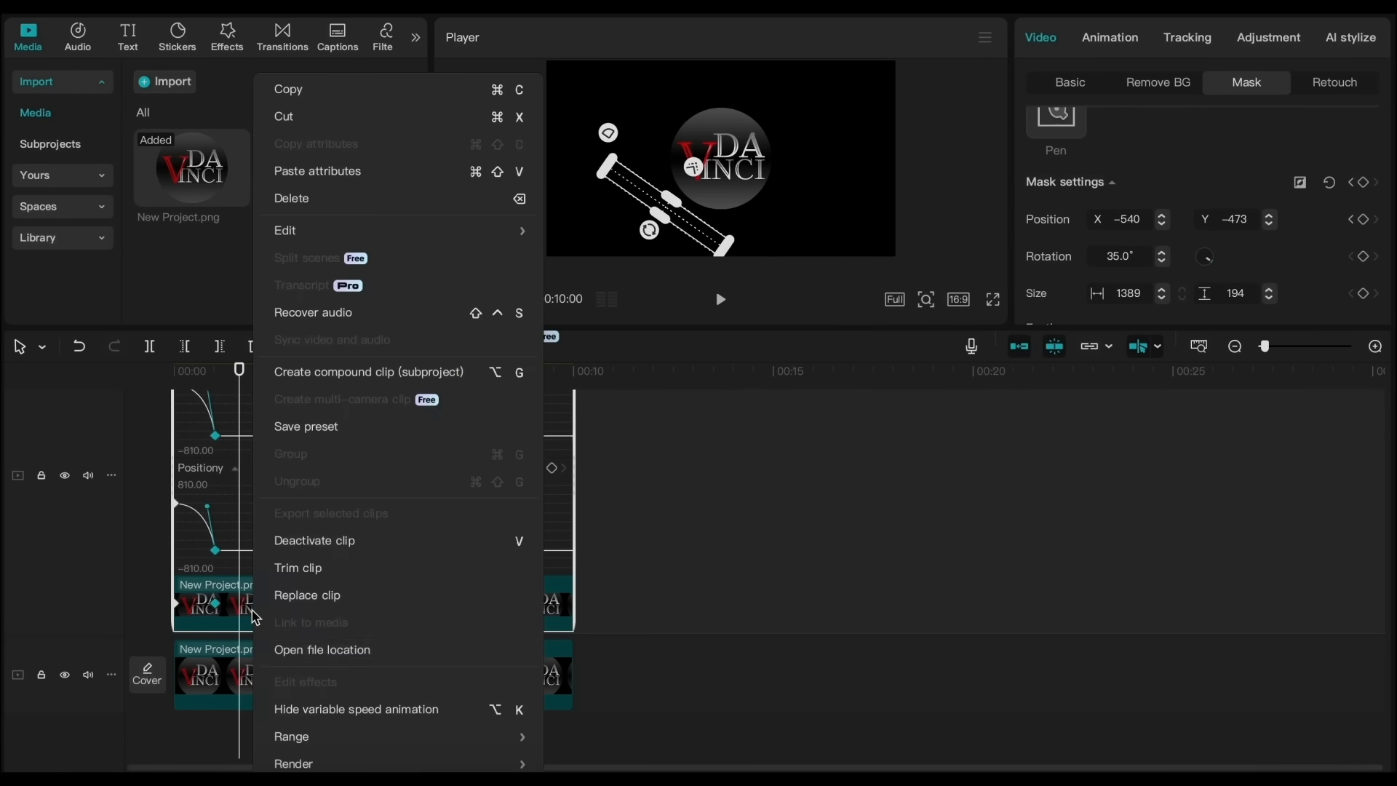
click(281, 708)
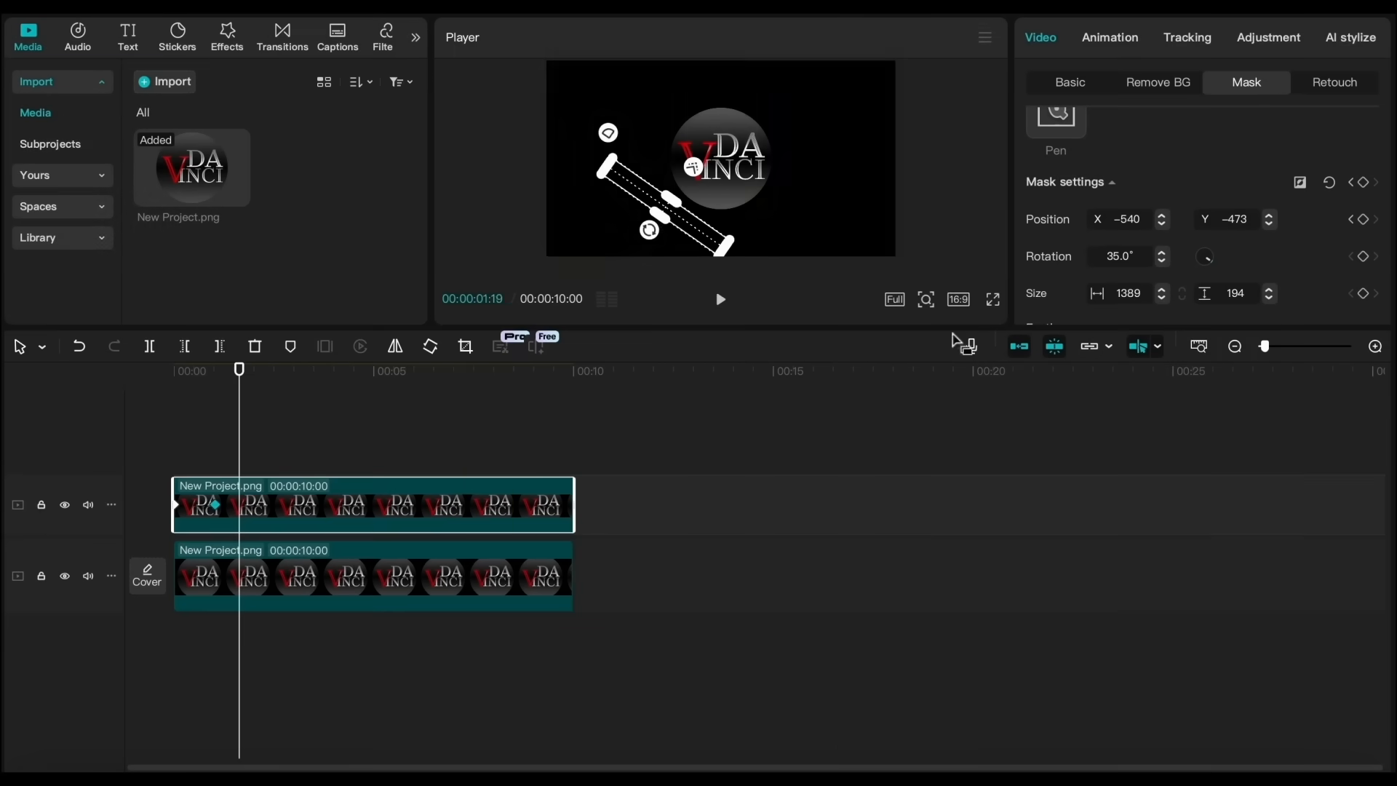